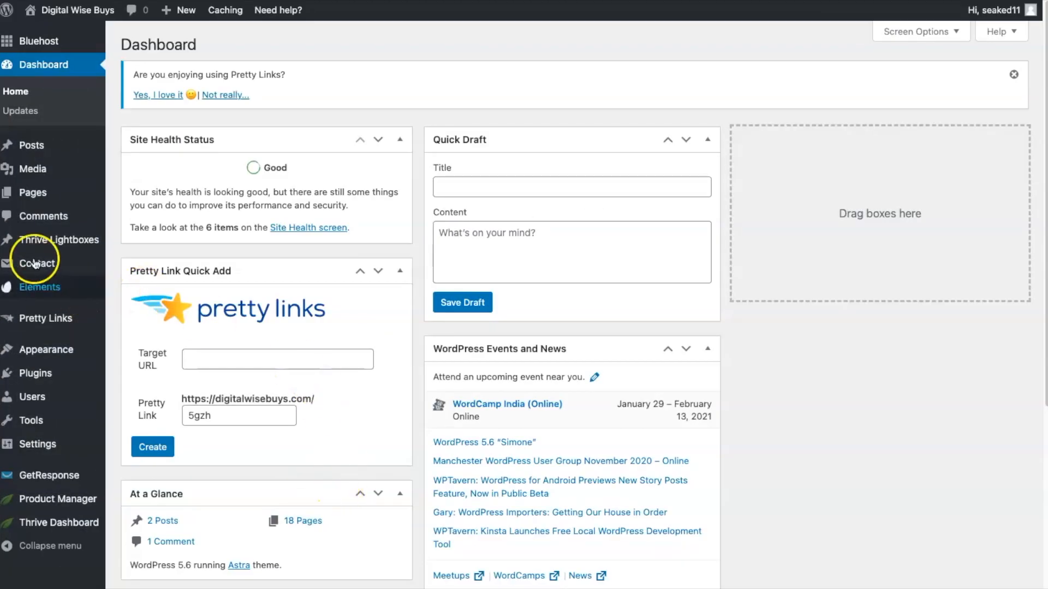
- Create a new page titled Landing Page 2
{"action": "mouse_move", "coordinate": [42, 197]}
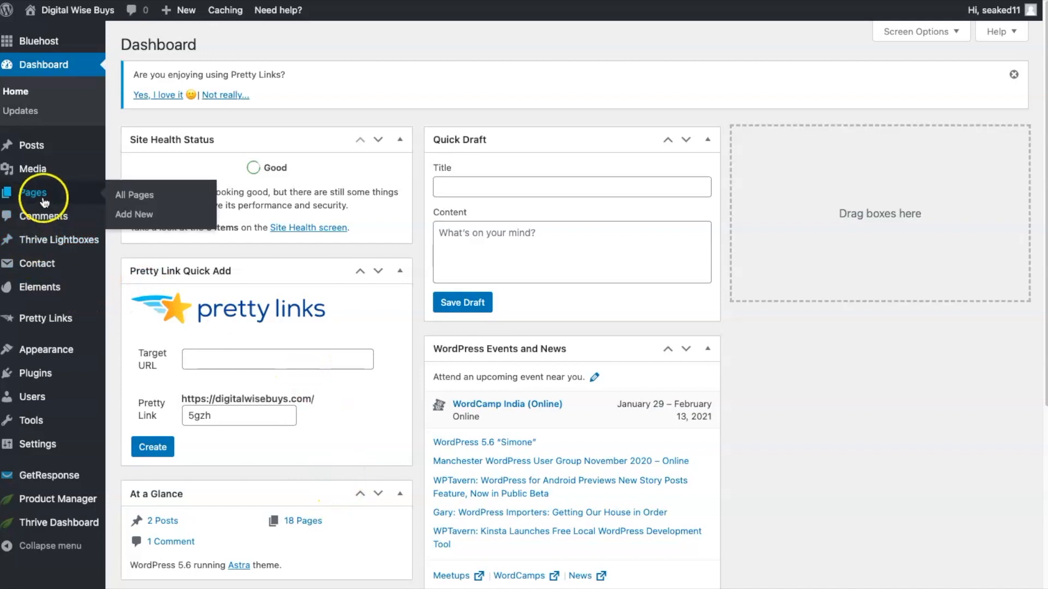
{"action": "left_click", "coordinate": [134, 216]}
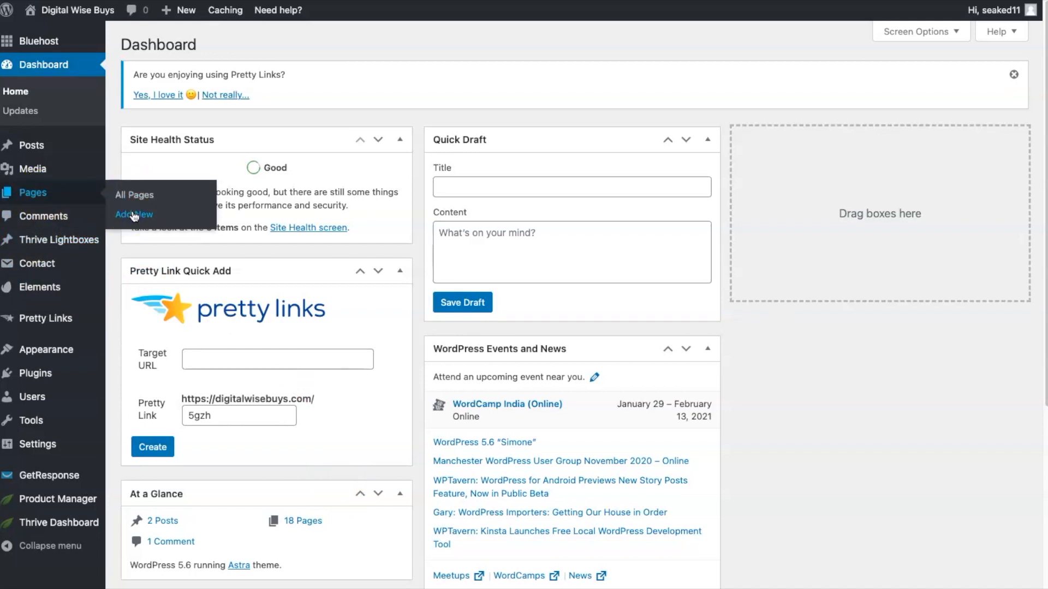
{"action": "left_click", "coordinate": [132, 217]}
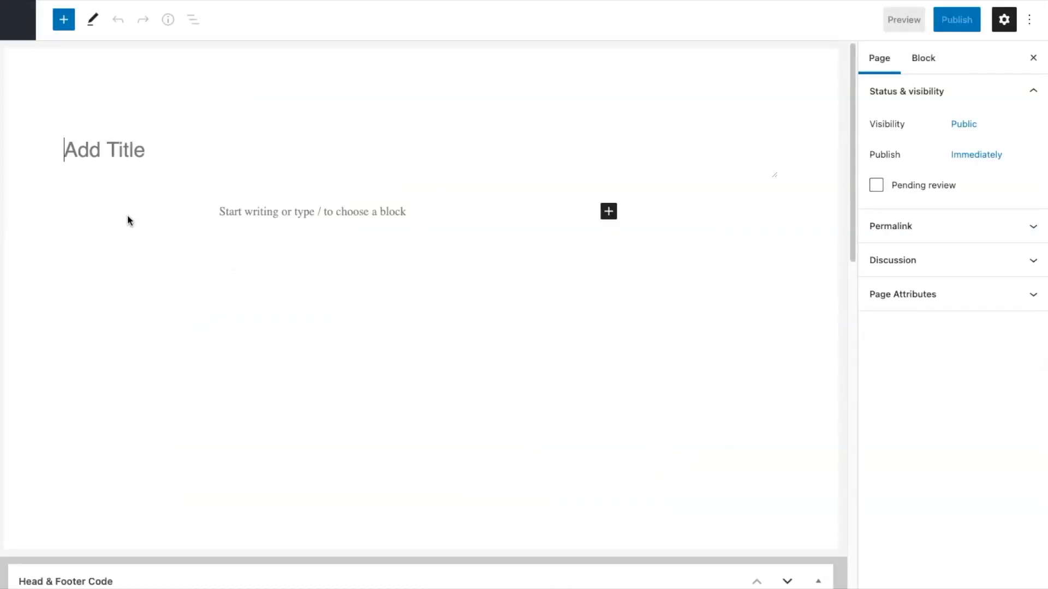
{"action": "left_click", "coordinate": [83, 160]}
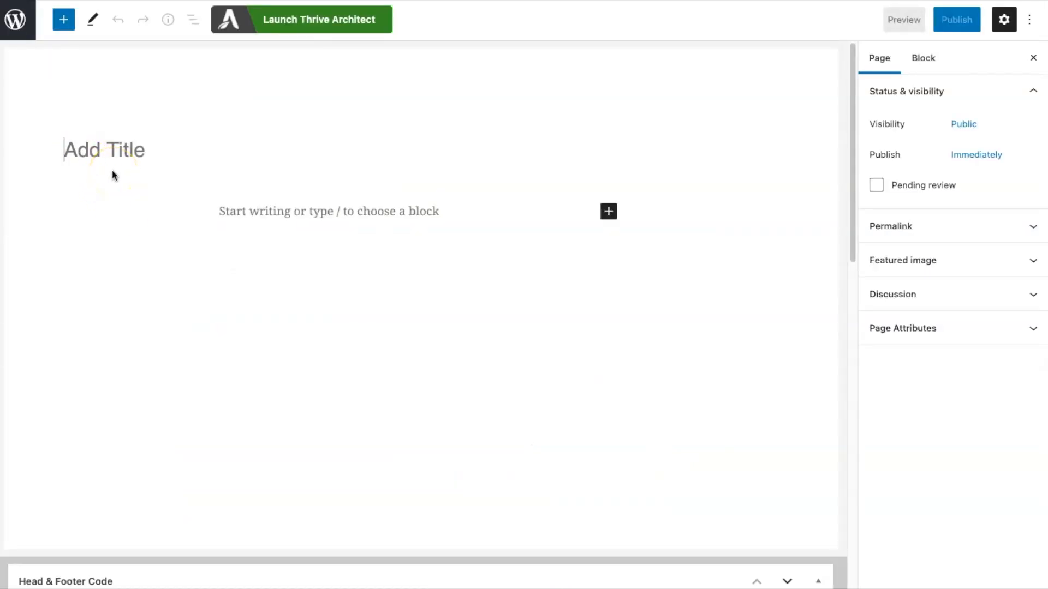
{"action": "type", "text": "La"}
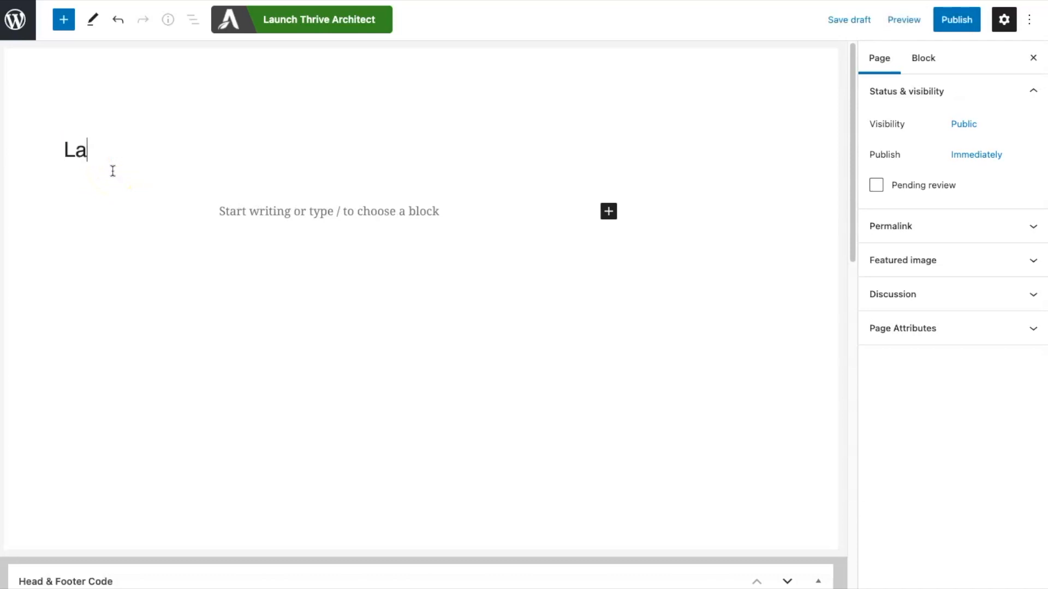
{"action": "type", "text": "nding Page "}
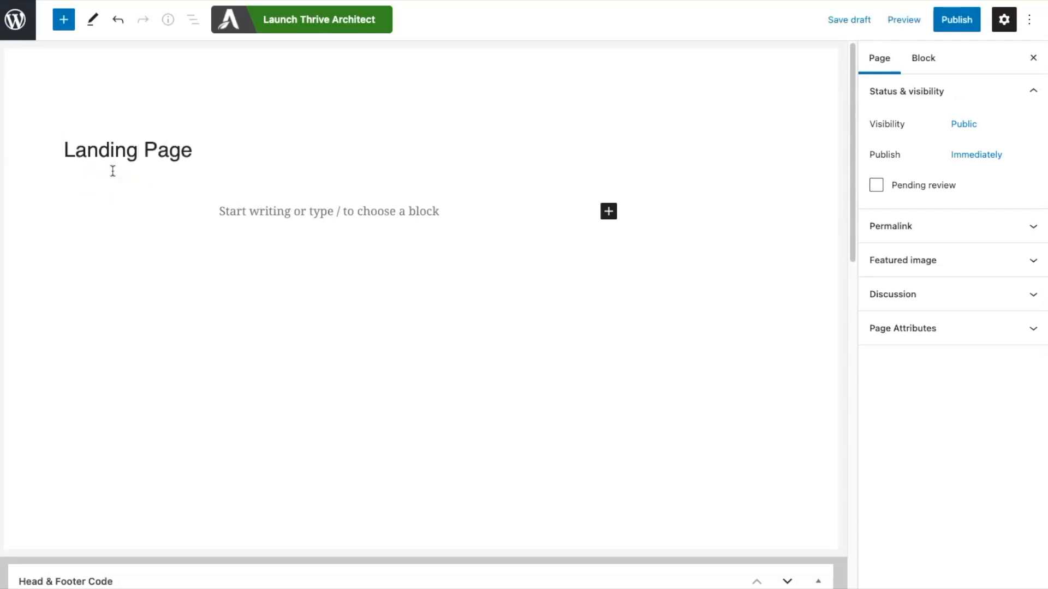
{"action": "type", "text": "2"}
{"action": "key", "text": "Return"}
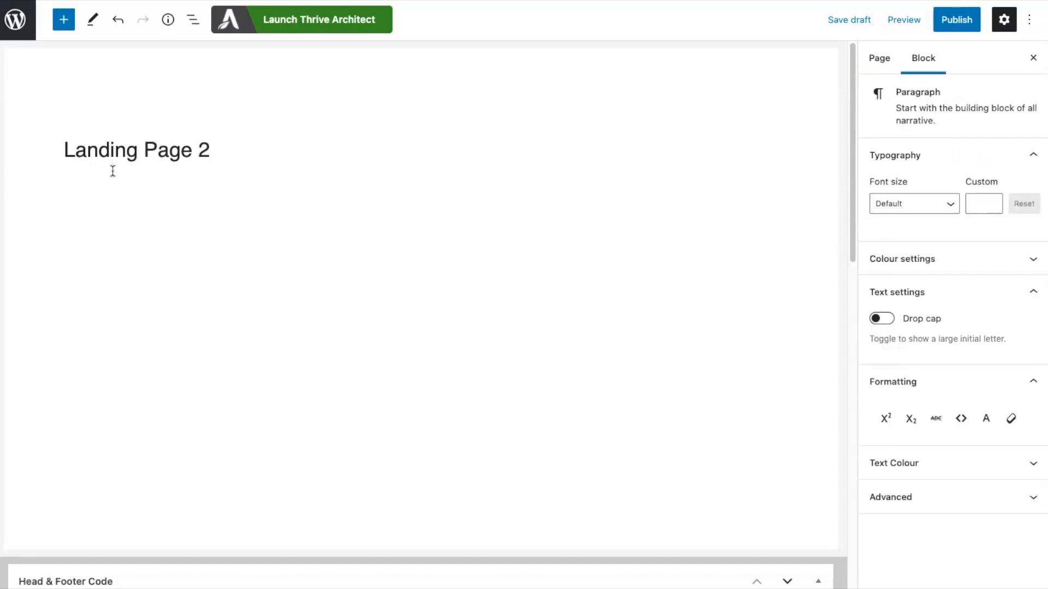
- Publish the new page
{"action": "left_click", "coordinate": [117, 171]}
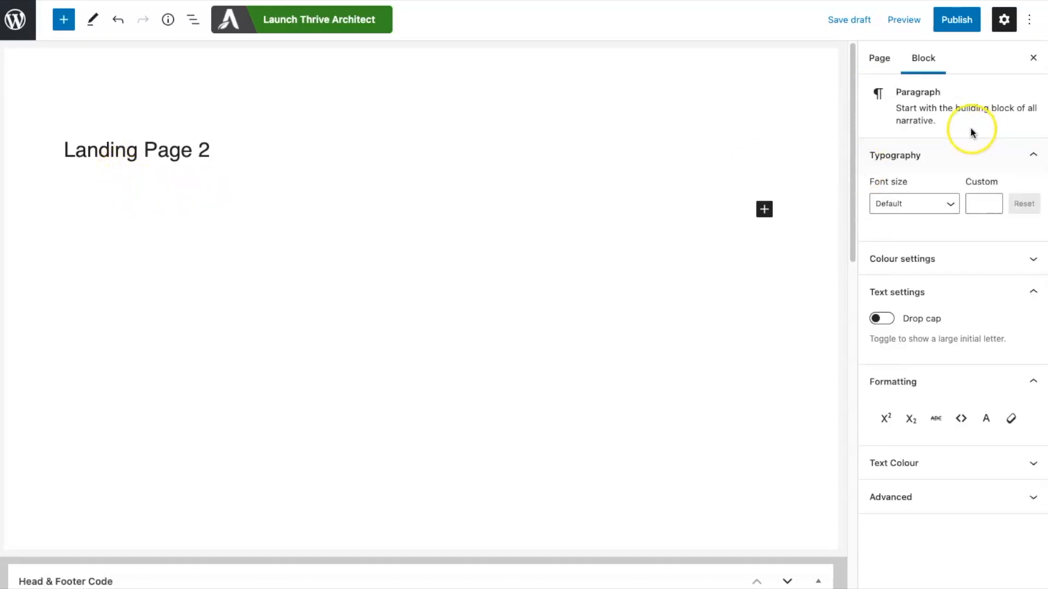
{"action": "left_click", "coordinate": [957, 21]}
{"action": "left_click", "coordinate": [883, 20]}
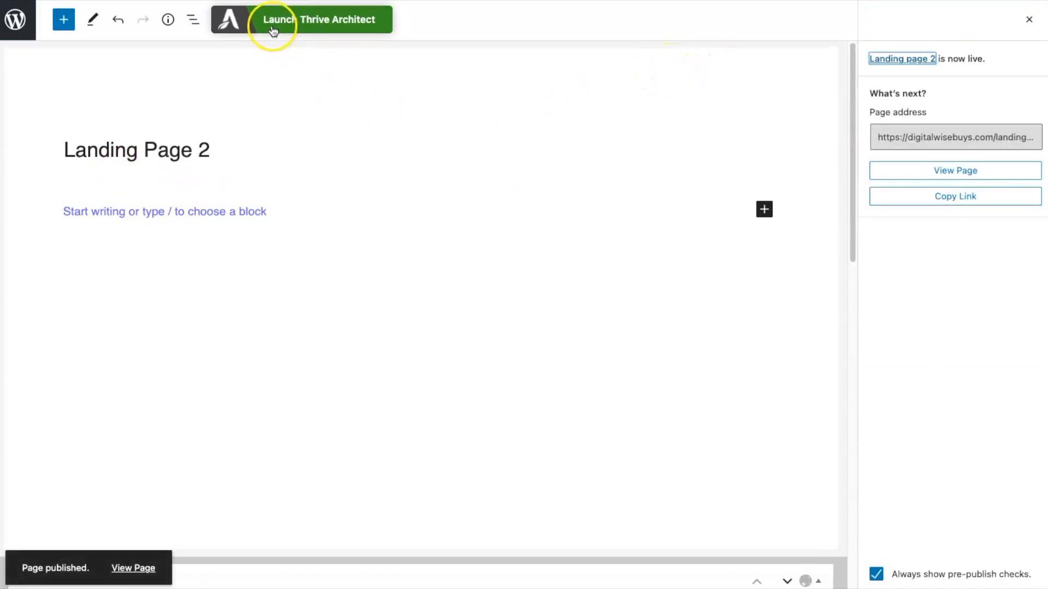
- Launch Thrive Architect on the page and choose to create a pre-built landing page
{"action": "left_click", "coordinate": [292, 19]}
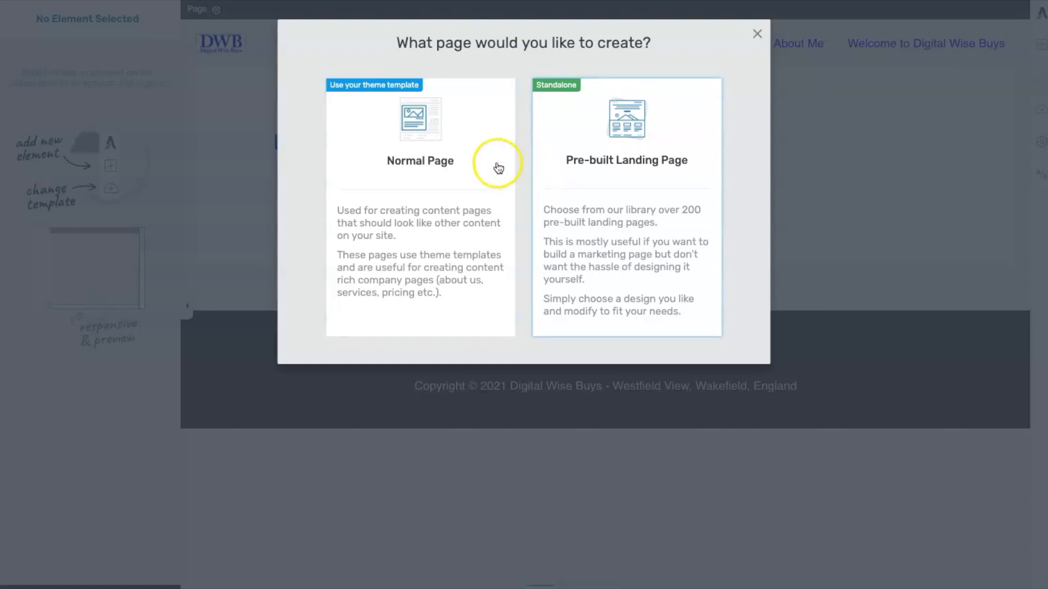
{"action": "left_click", "coordinate": [605, 178]}
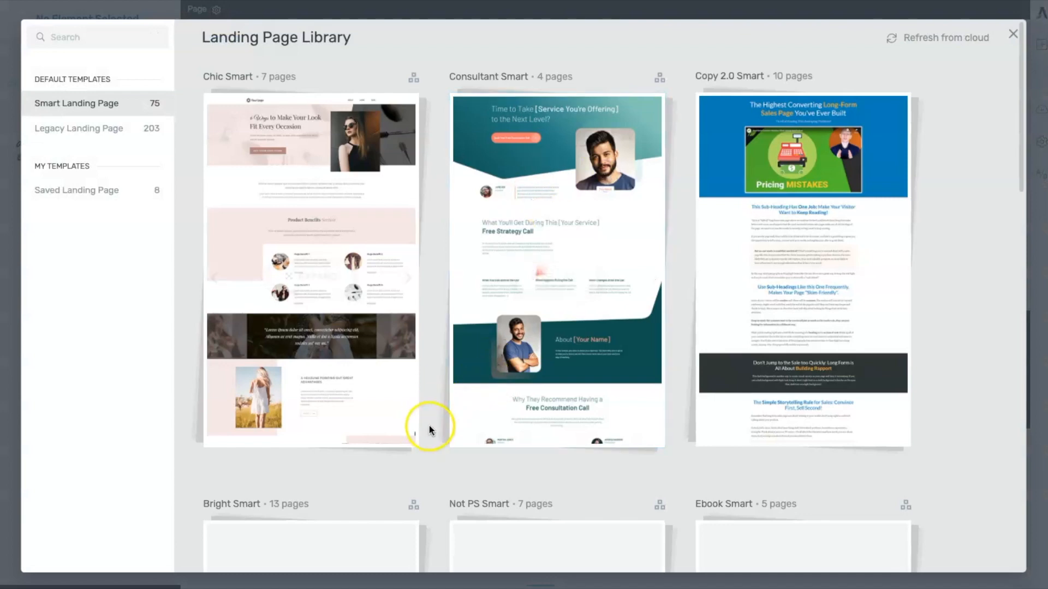
- Browse the legacy landing page library and apply the Blank Page template from the Blank set
{"action": "scroll", "coordinate": [430, 429], "scroll_direction": "down", "scroll_amount": 1}
{"action": "scroll", "coordinate": [431, 429], "scroll_direction": "down", "scroll_amount": 15}
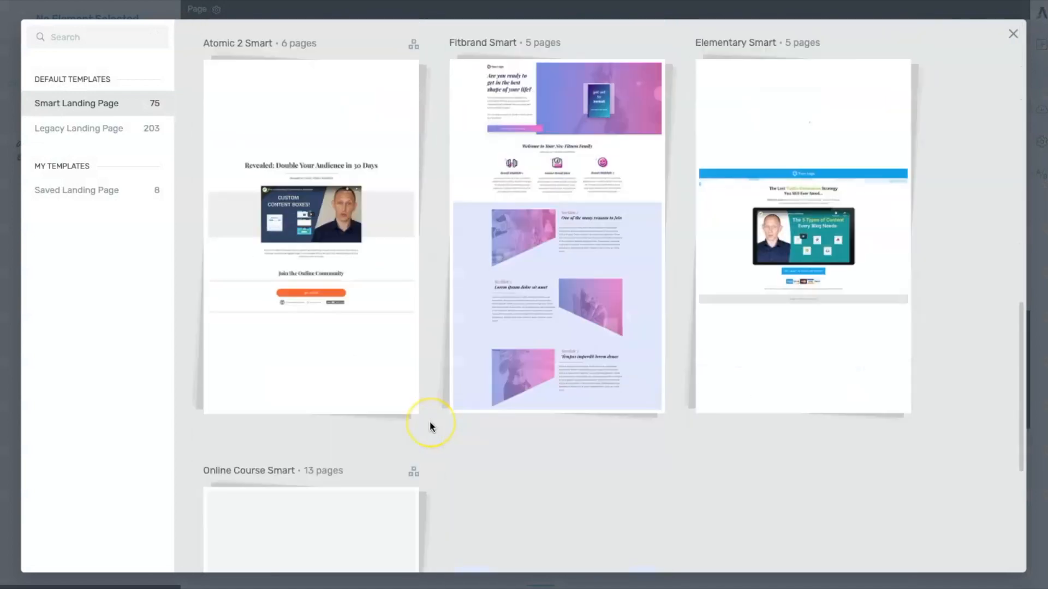
{"action": "scroll", "coordinate": [428, 421], "scroll_direction": "up", "scroll_amount": 15}
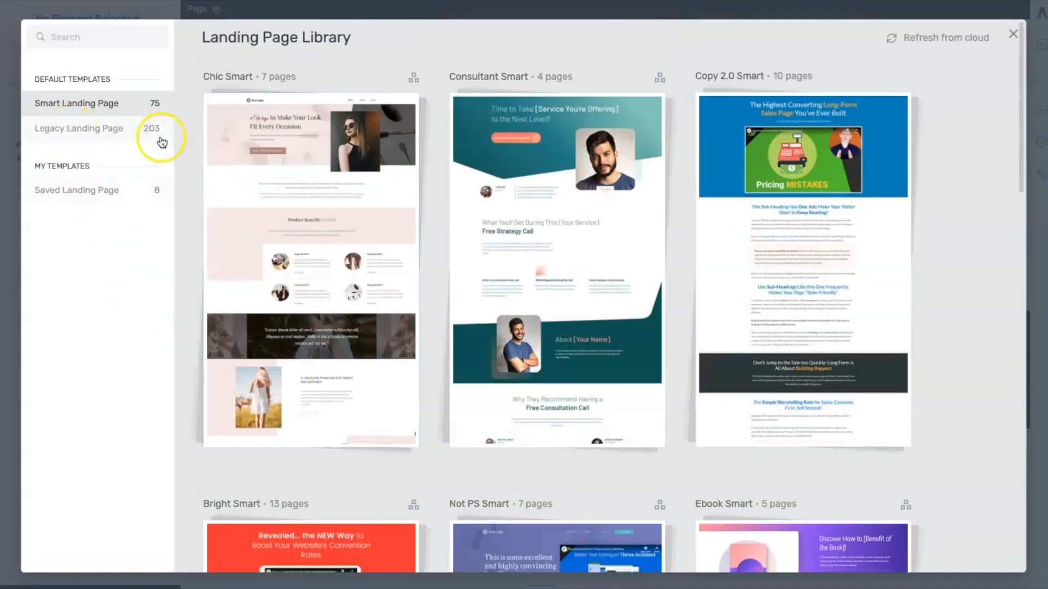
{"action": "left_click", "coordinate": [97, 130]}
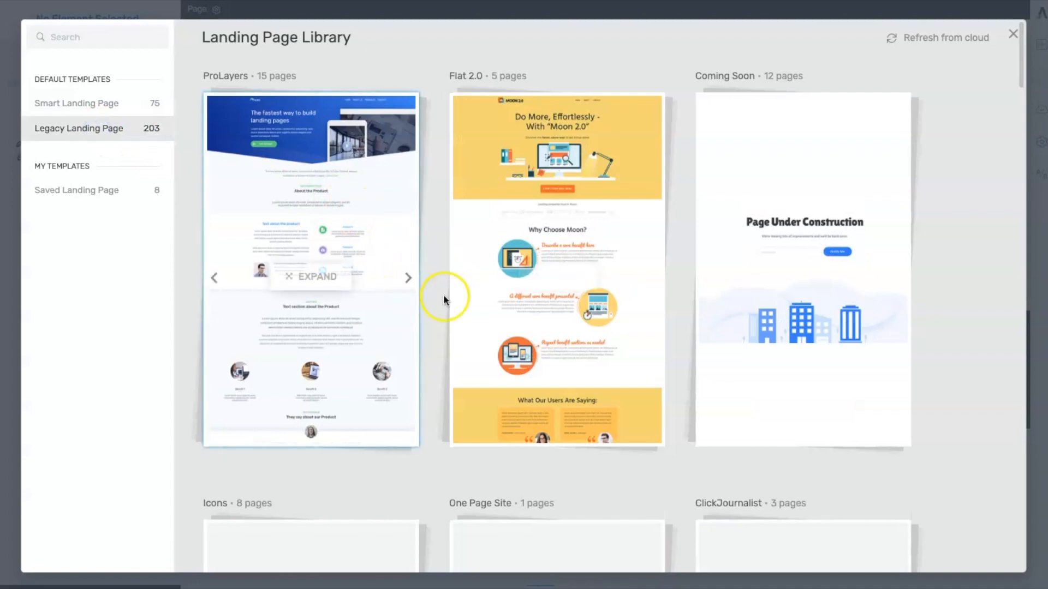
{"action": "scroll", "coordinate": [438, 313], "scroll_direction": "down", "scroll_amount": 10}
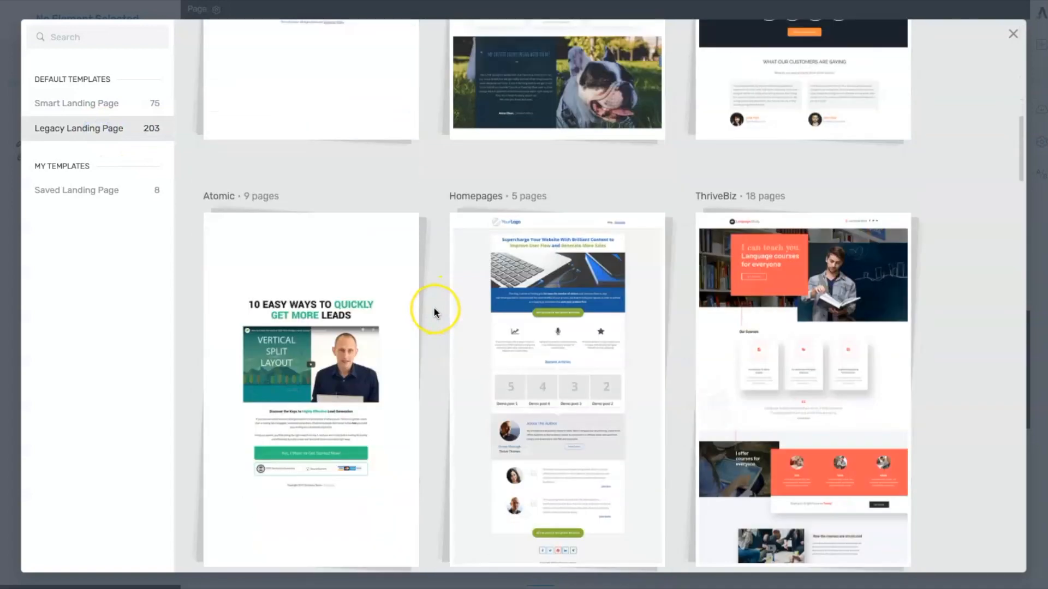
{"action": "scroll", "coordinate": [435, 309], "scroll_direction": "down", "scroll_amount": 20}
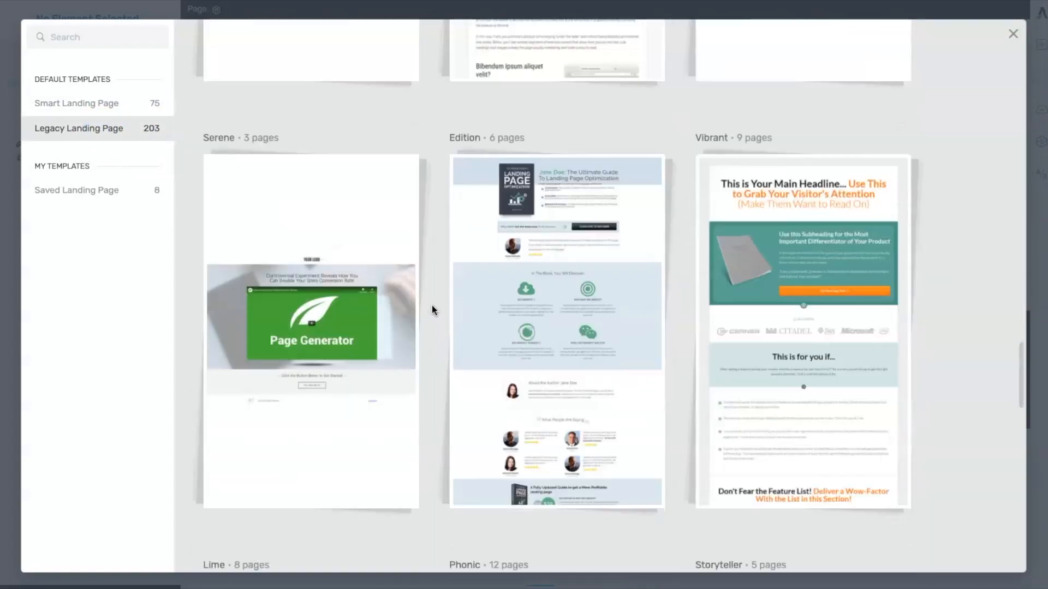
{"action": "scroll", "coordinate": [432, 309], "scroll_direction": "down", "scroll_amount": 10}
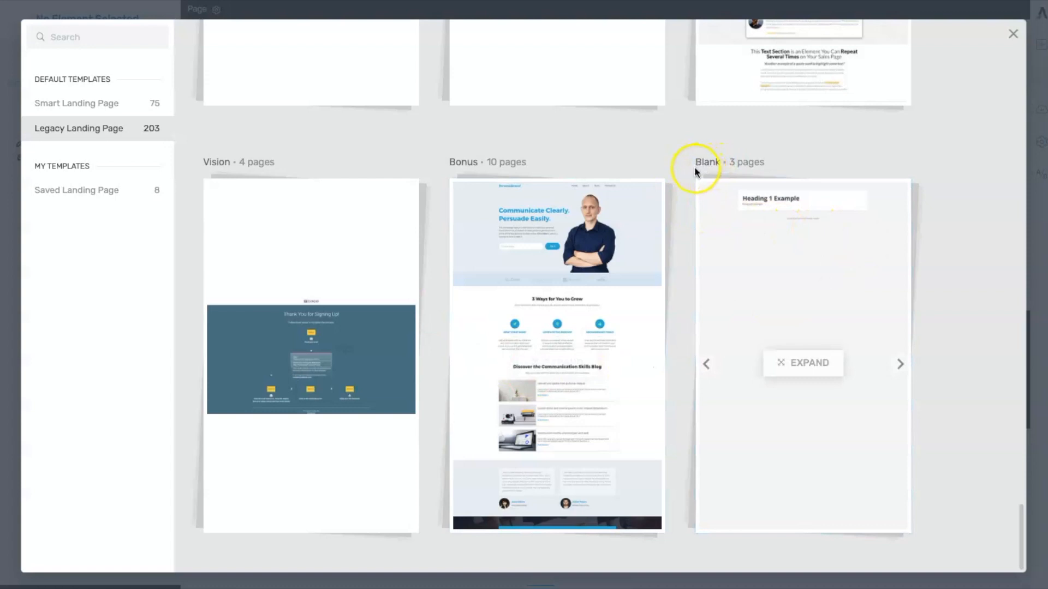
{"action": "left_click", "coordinate": [766, 295]}
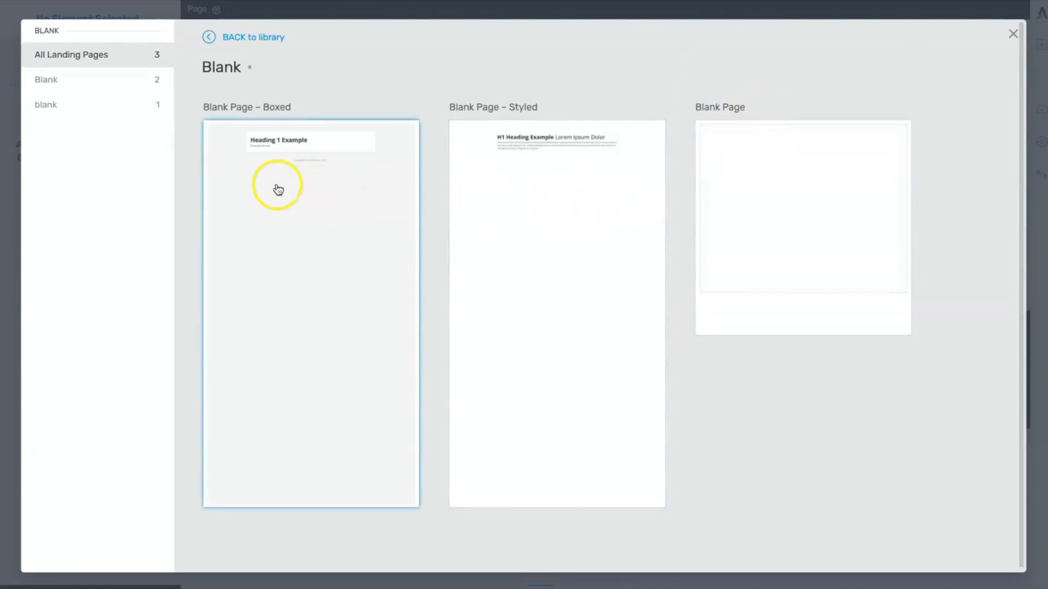
{"action": "left_click", "coordinate": [781, 204]}
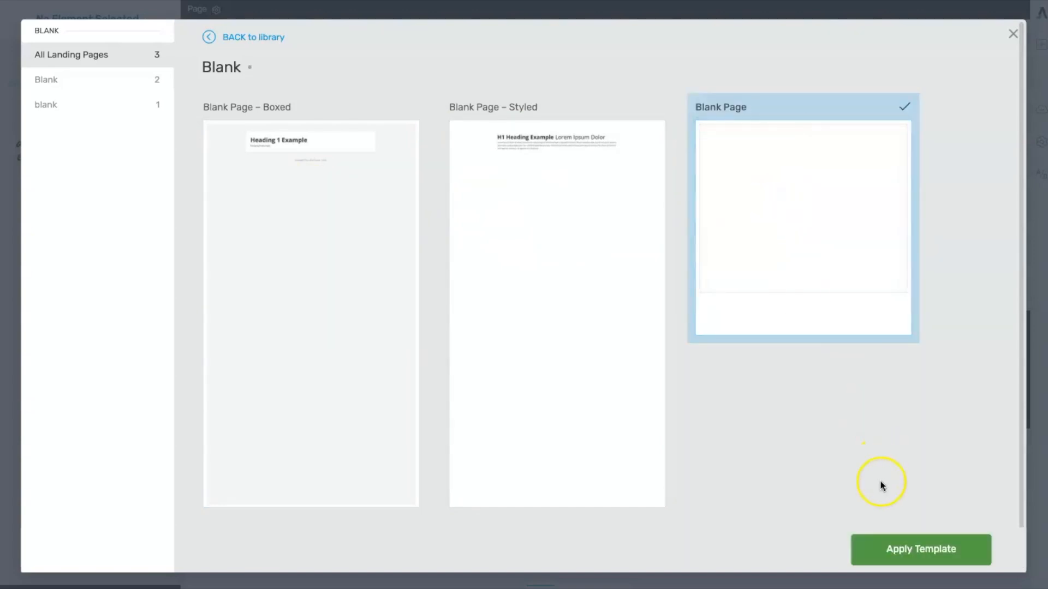
{"action": "left_click", "coordinate": [921, 554]}
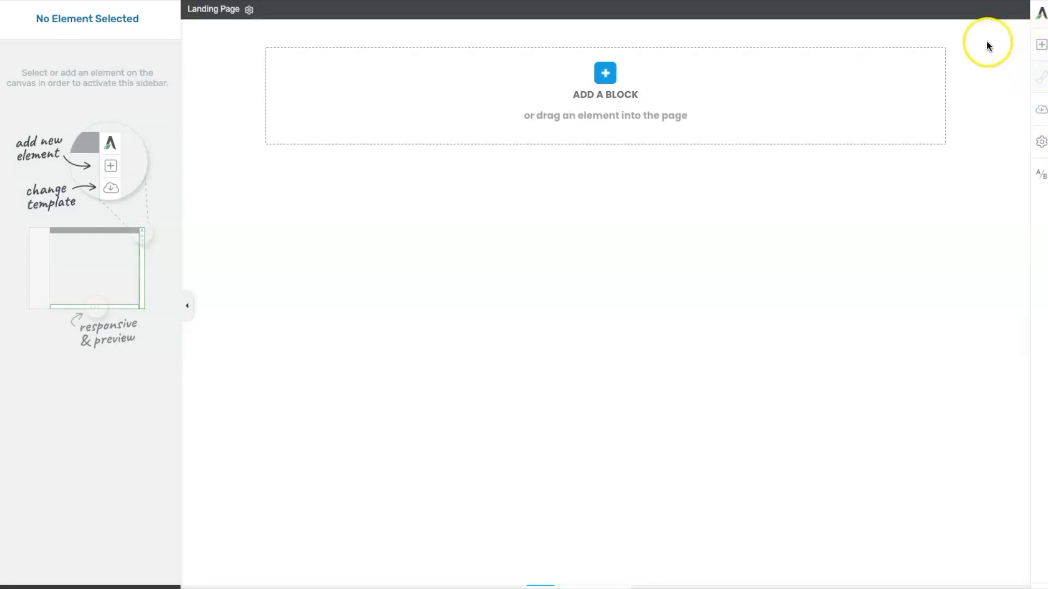
- Add a Text element to the page and paste the text '12 Easy Steps to getting your business online.'
{"action": "left_click", "coordinate": [1043, 47]}
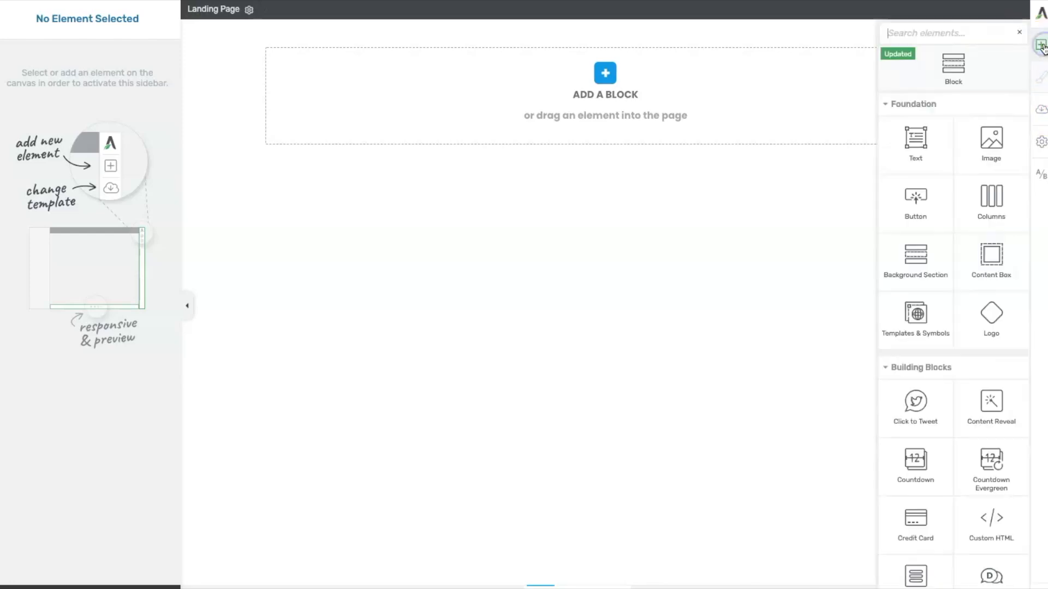
{"action": "left_click_drag", "start_coordinate": [920, 144], "coordinate": [551, 82]}
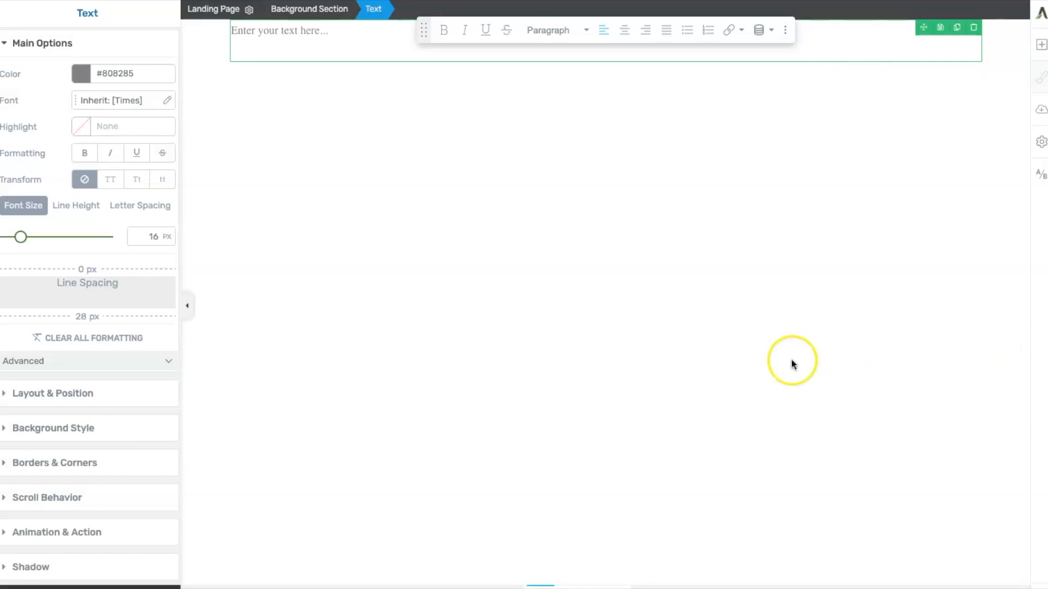
{"action": "left_click", "coordinate": [276, 43]}
{"action": "key", "text": "ctrl+v"}
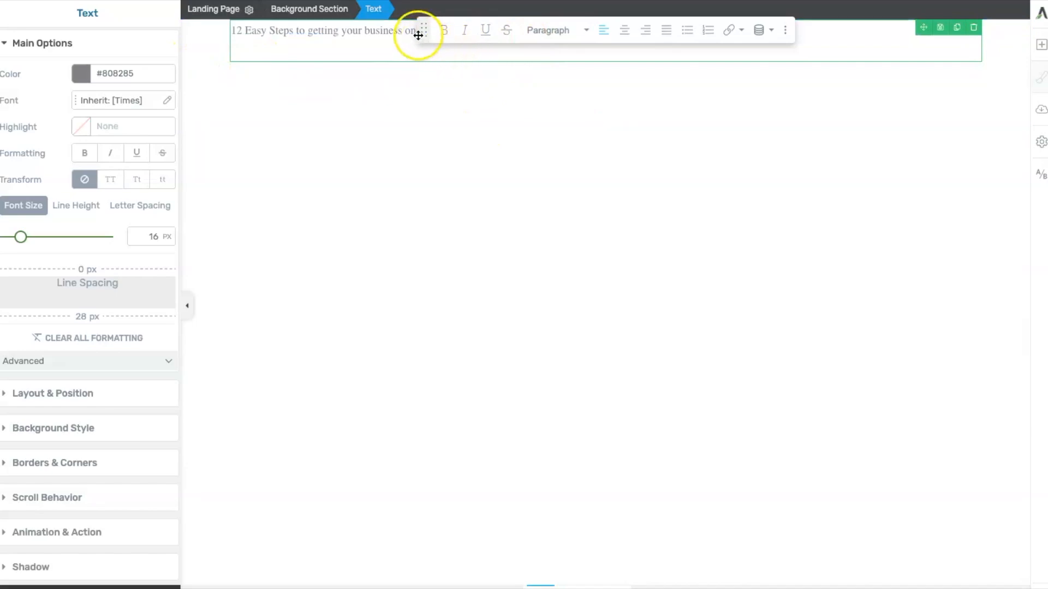
- Center-align the pasted text
{"action": "left_click", "coordinate": [670, 35]}
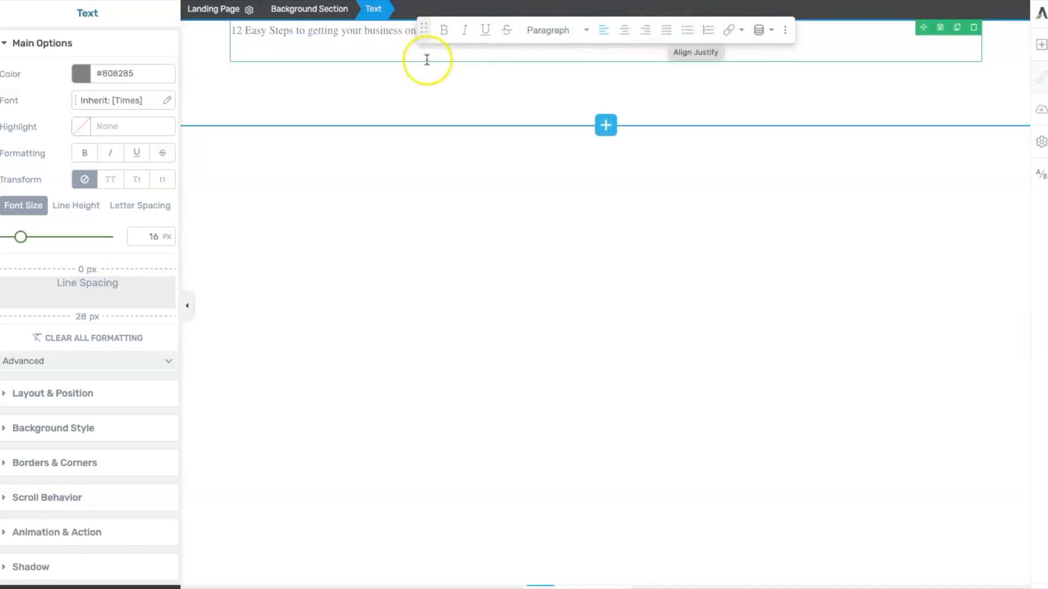
{"action": "left_click_drag", "start_coordinate": [424, 34], "coordinate": [308, 220]}
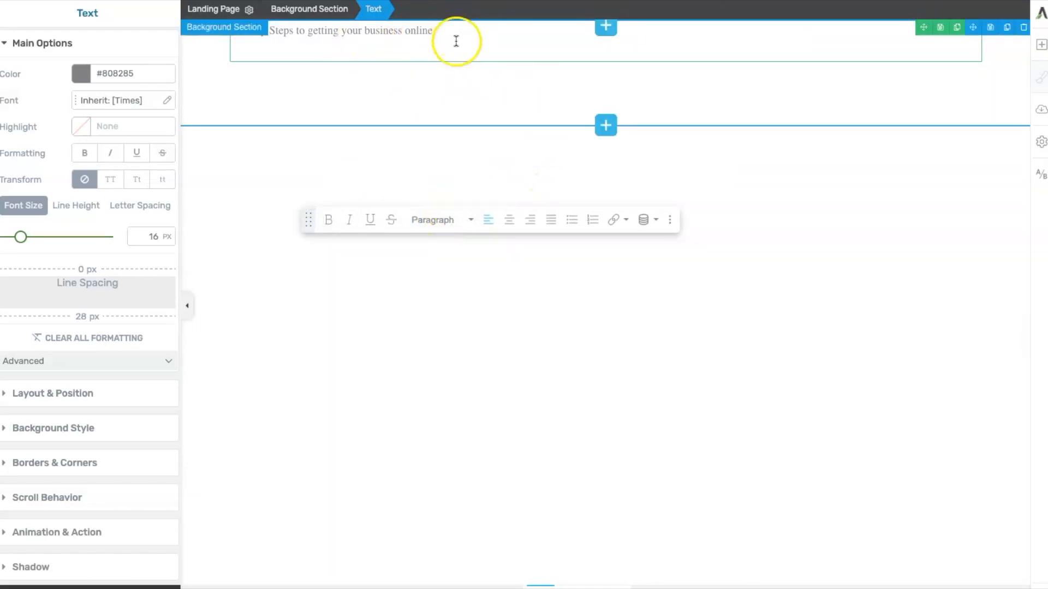
{"action": "left_click", "coordinate": [511, 221]}
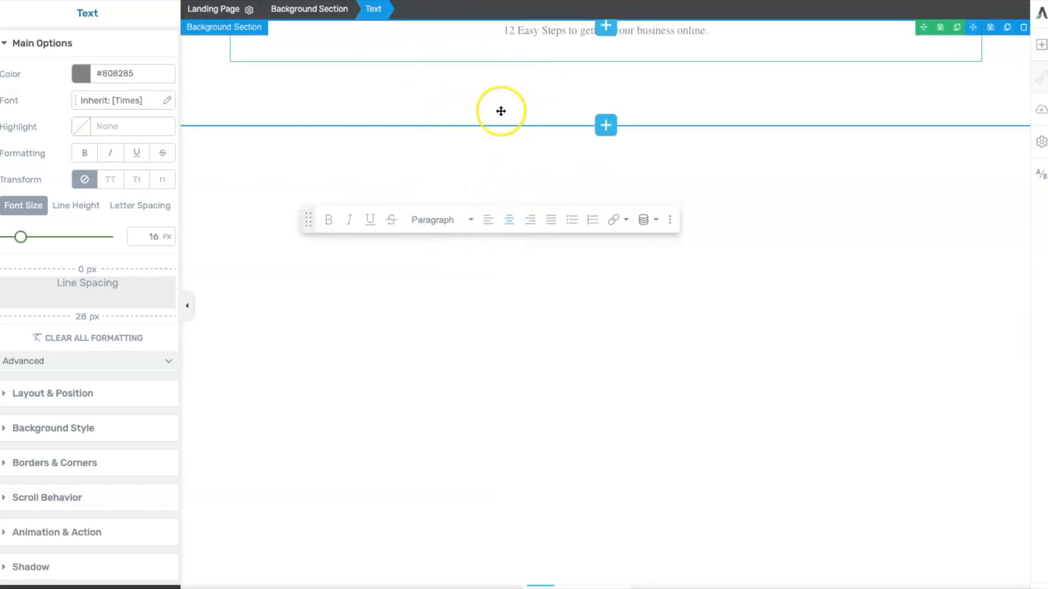
- Apply the Heading 1 style to the text
{"action": "left_click", "coordinate": [117, 101]}
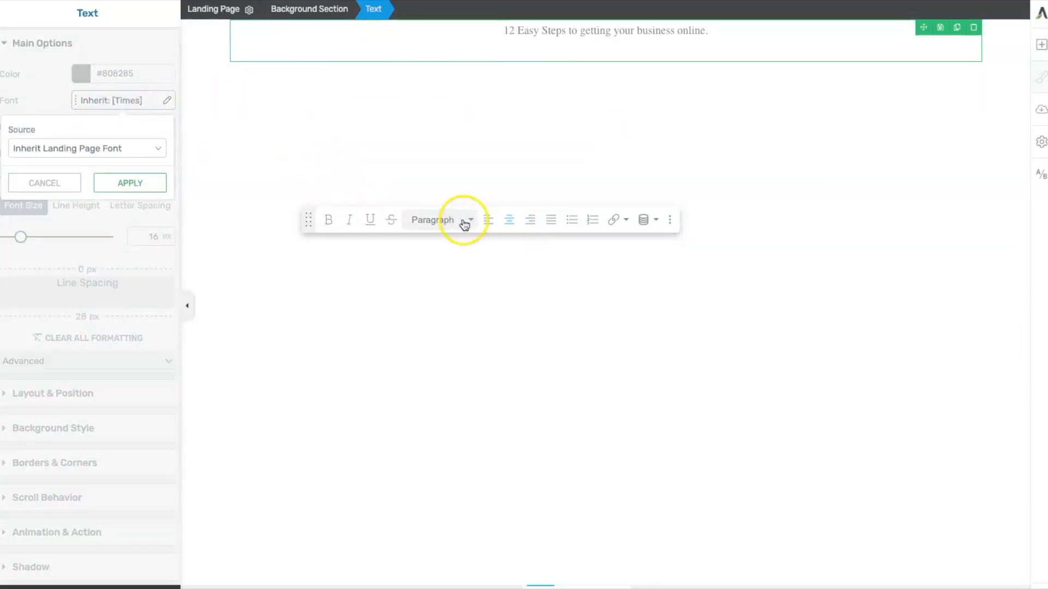
{"action": "left_click", "coordinate": [437, 222]}
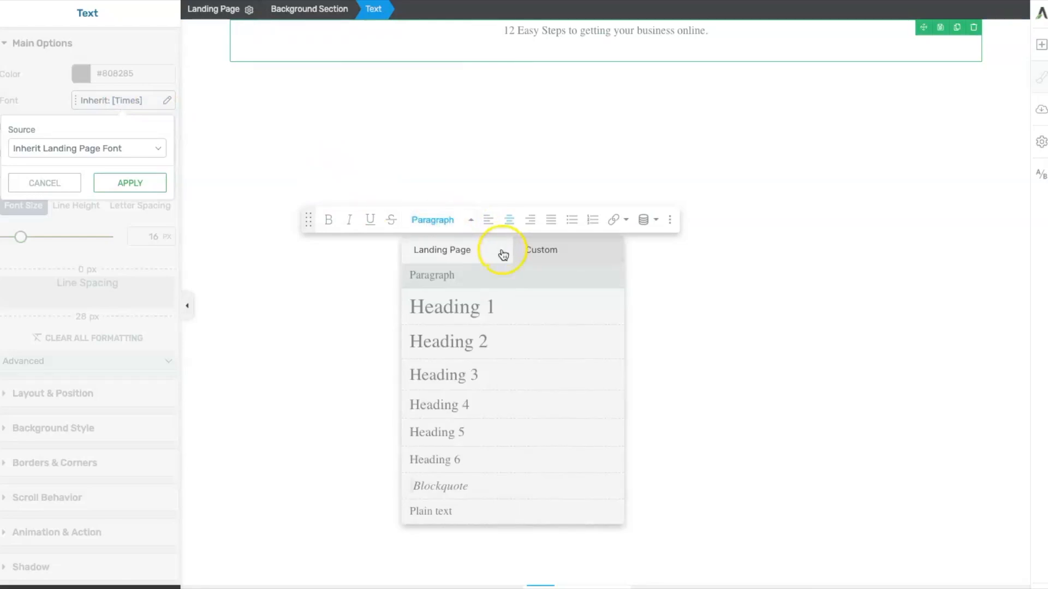
{"action": "mouse_move", "coordinate": [483, 307]}
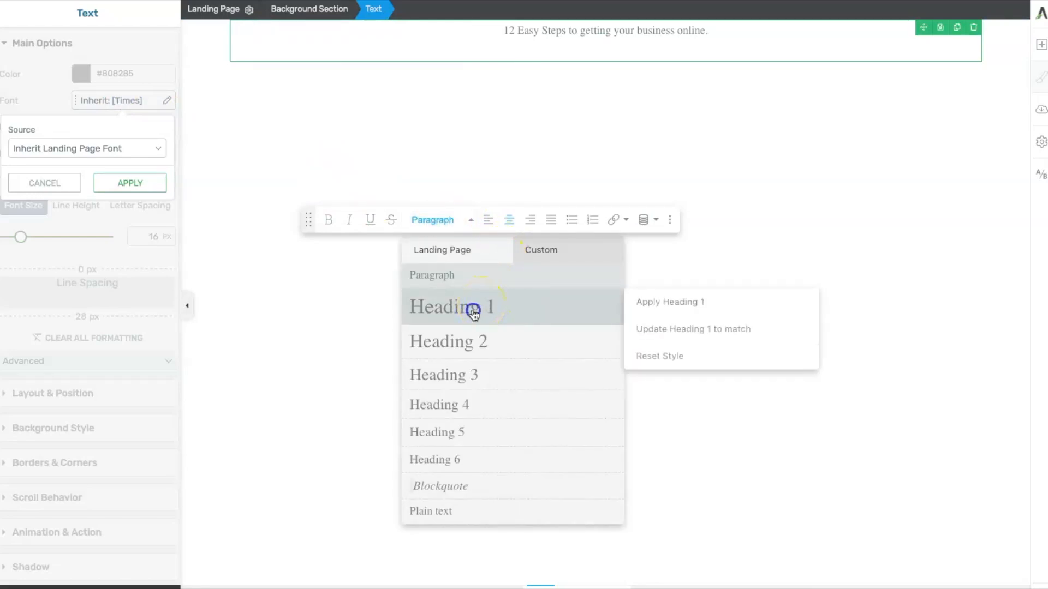
{"action": "left_click", "coordinate": [473, 311]}
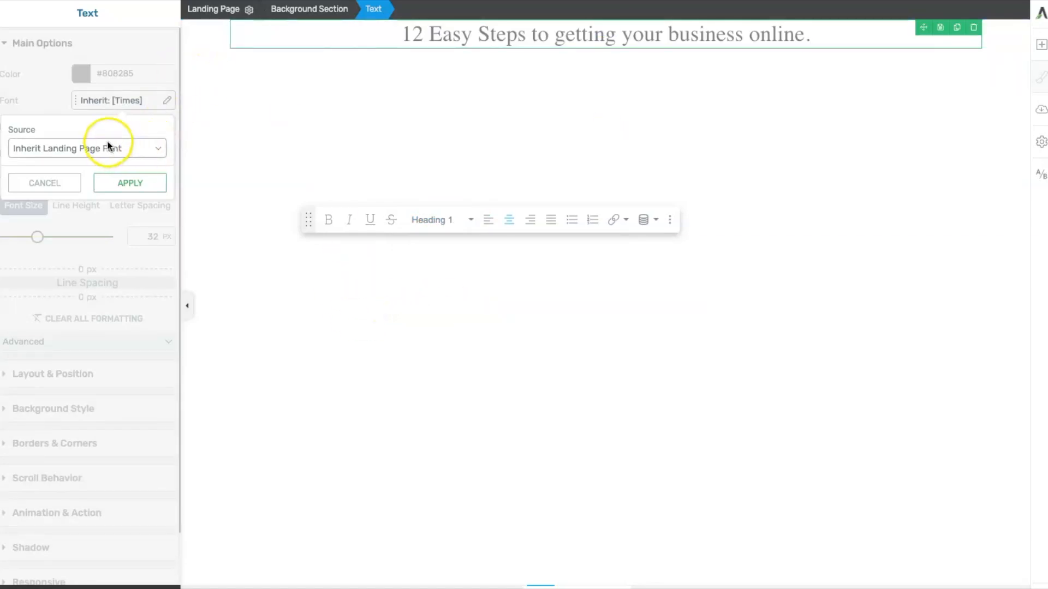
- Set the heading's font to the Google Font Open Sans from recommended fonts, with a 700 bold weight
{"action": "left_click", "coordinate": [107, 101]}
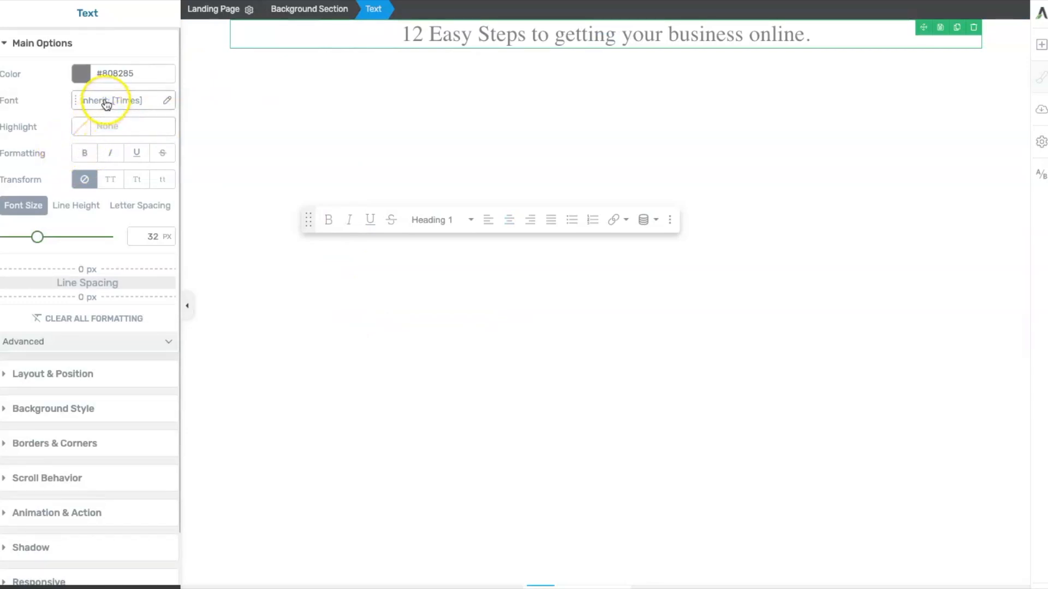
{"action": "left_click", "coordinate": [145, 105]}
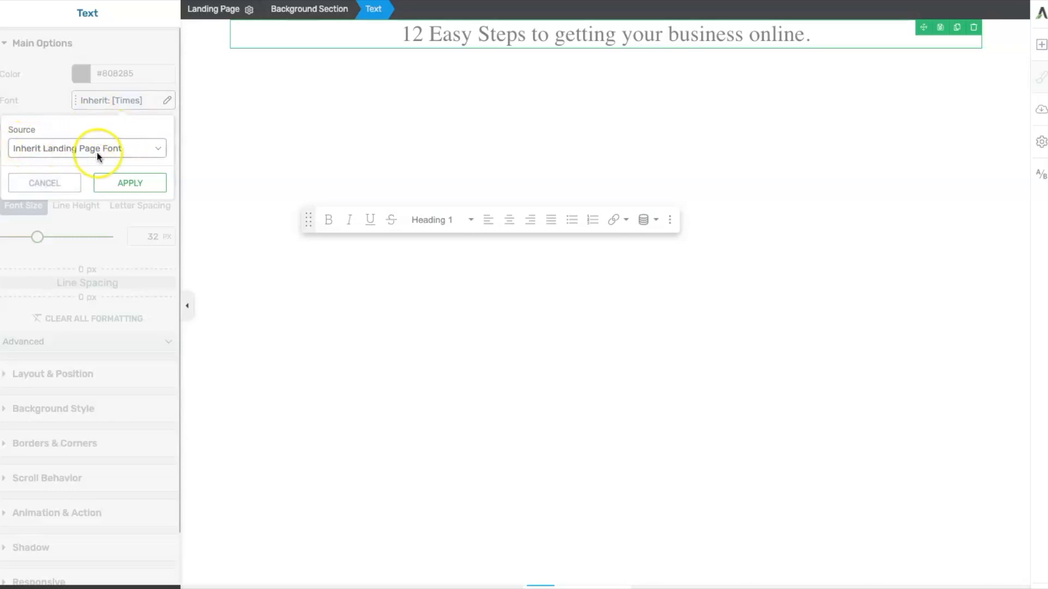
{"action": "left_click", "coordinate": [118, 146]}
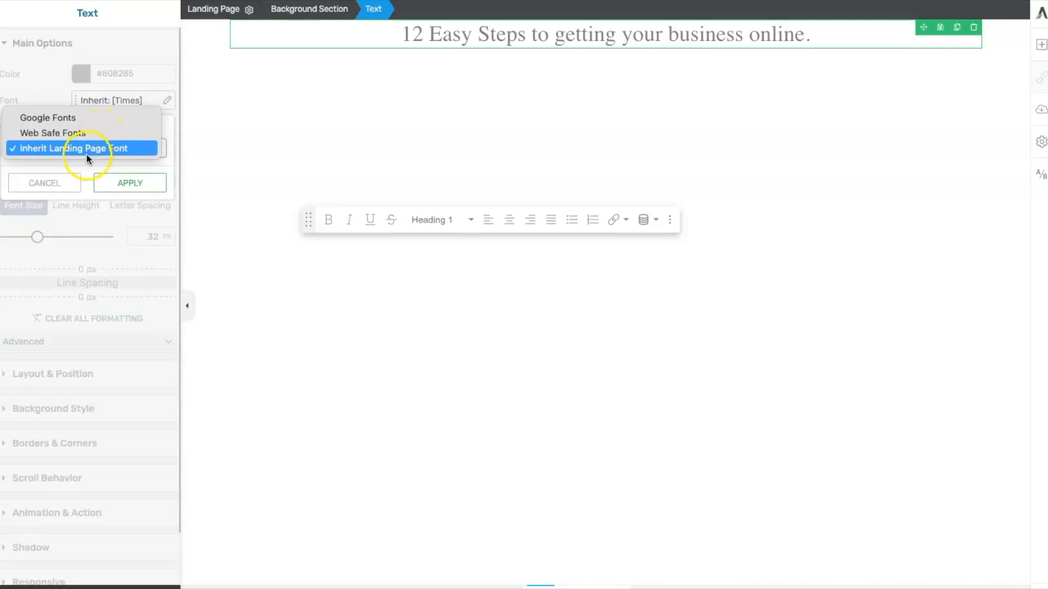
{"action": "left_click", "coordinate": [67, 117]}
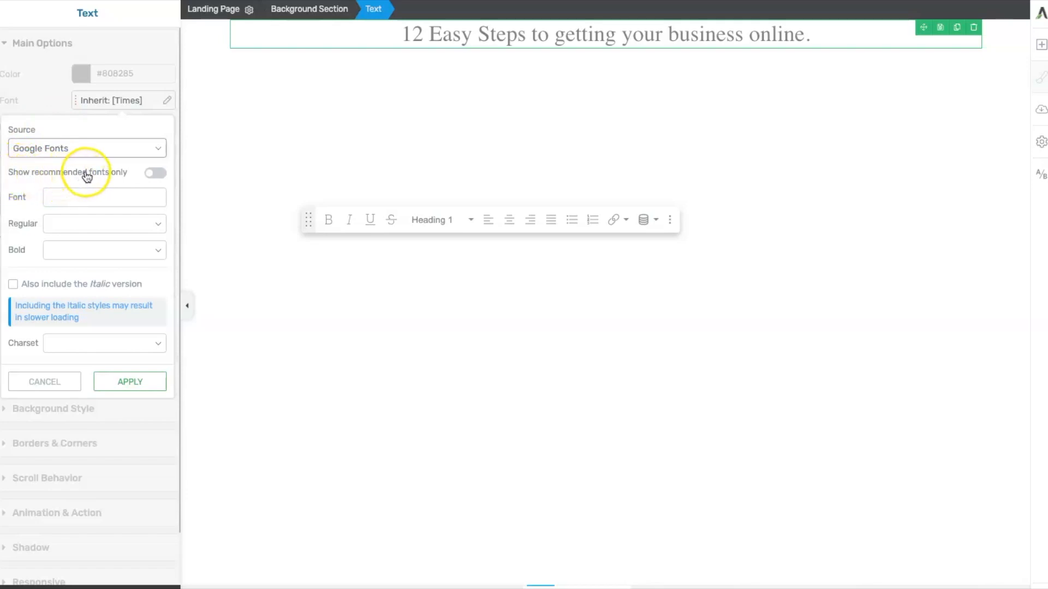
{"action": "left_click", "coordinate": [155, 173]}
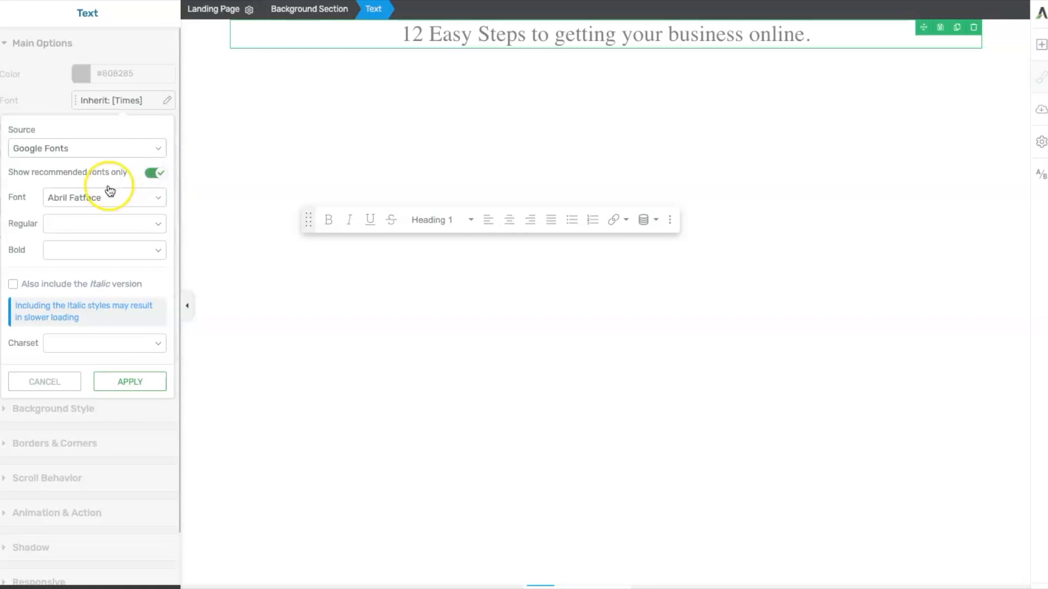
{"action": "left_click", "coordinate": [140, 198]}
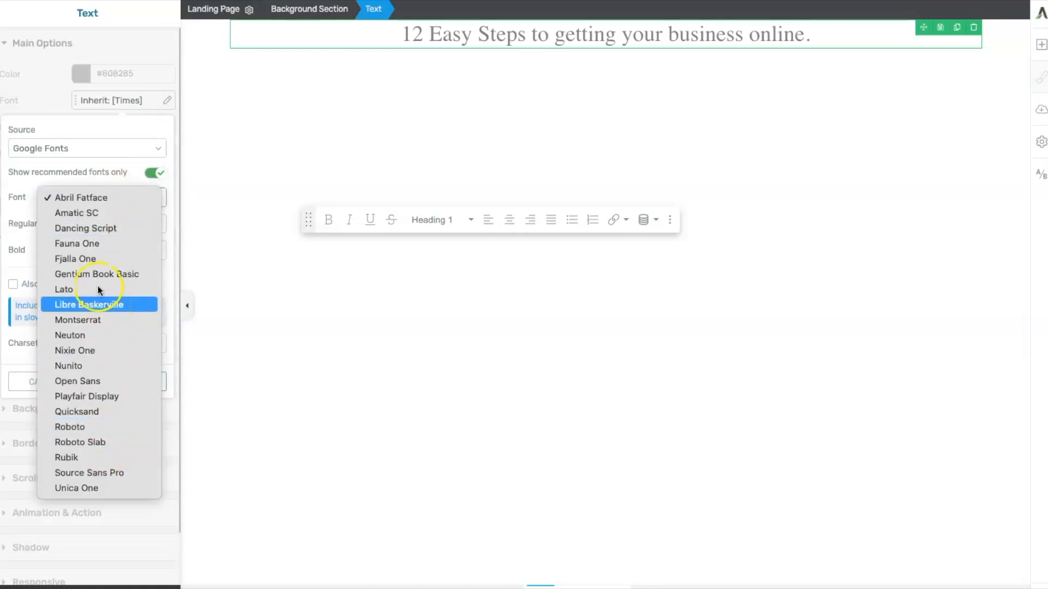
{"action": "left_click", "coordinate": [81, 383]}
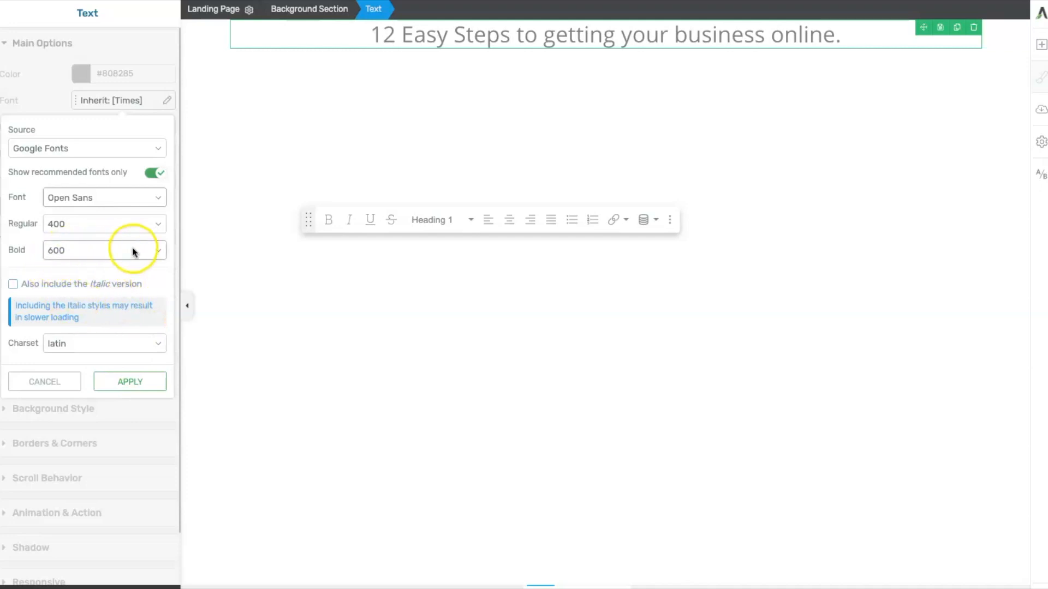
{"action": "left_click", "coordinate": [157, 251]}
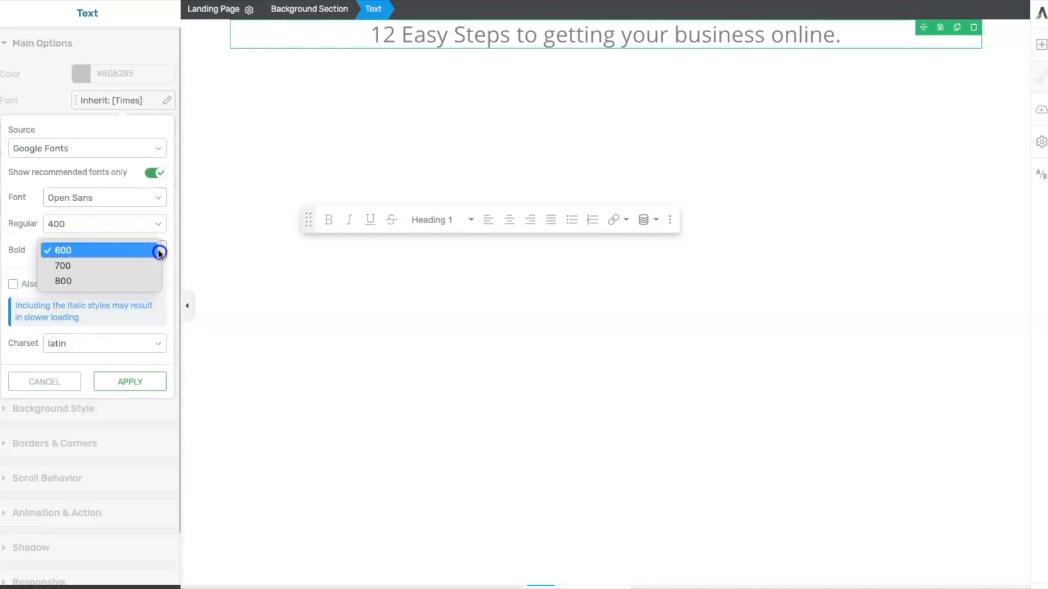
{"action": "left_click", "coordinate": [83, 266]}
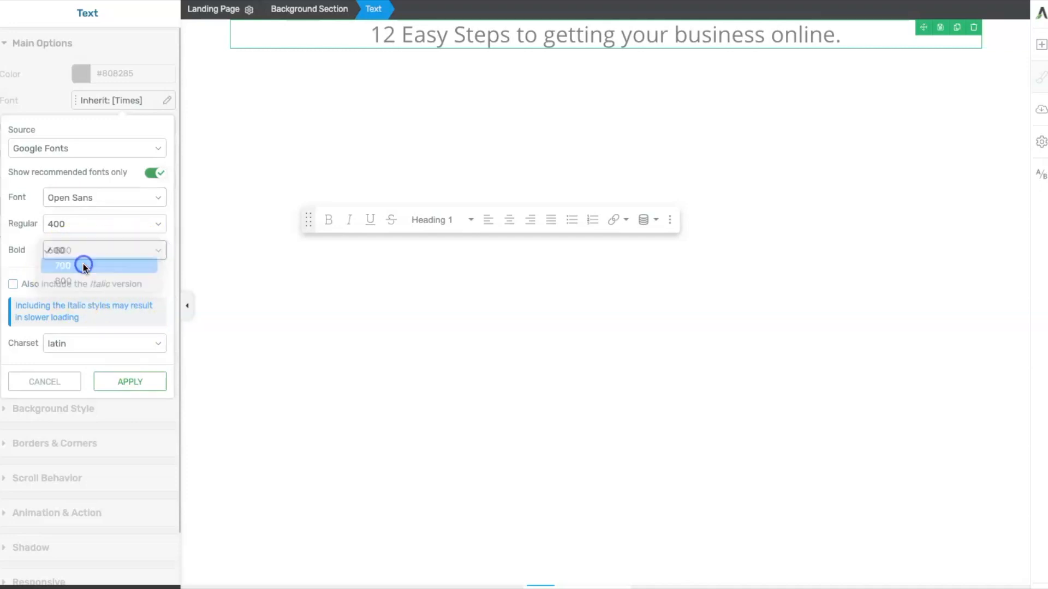
- Select the whole heading text and make it bold
{"action": "left_click", "coordinate": [852, 33]}
{"action": "left_click_drag", "start_coordinate": [852, 33], "coordinate": [369, 33]}
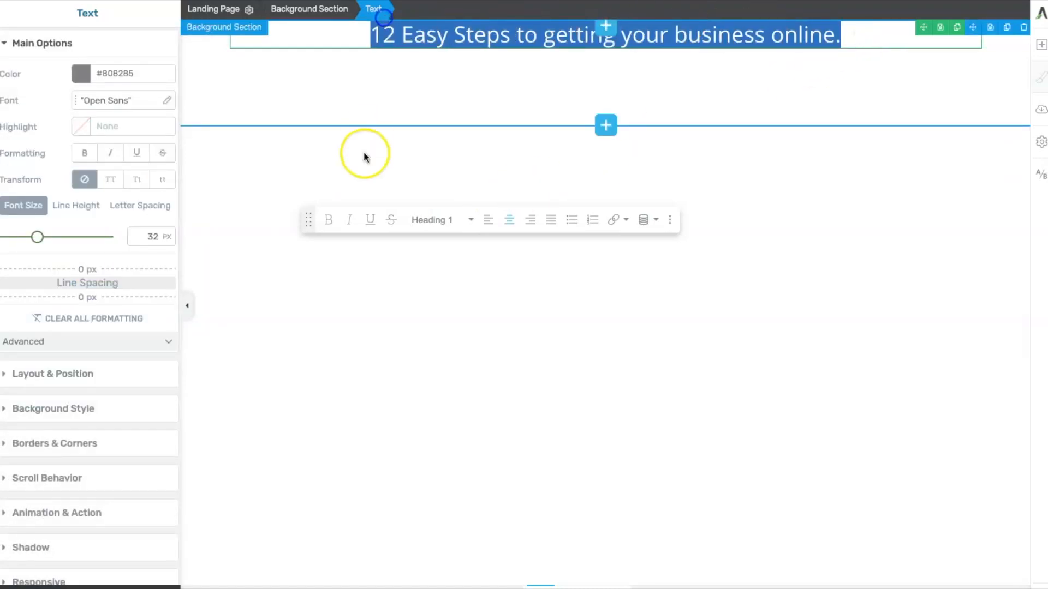
{"action": "left_click", "coordinate": [328, 220]}
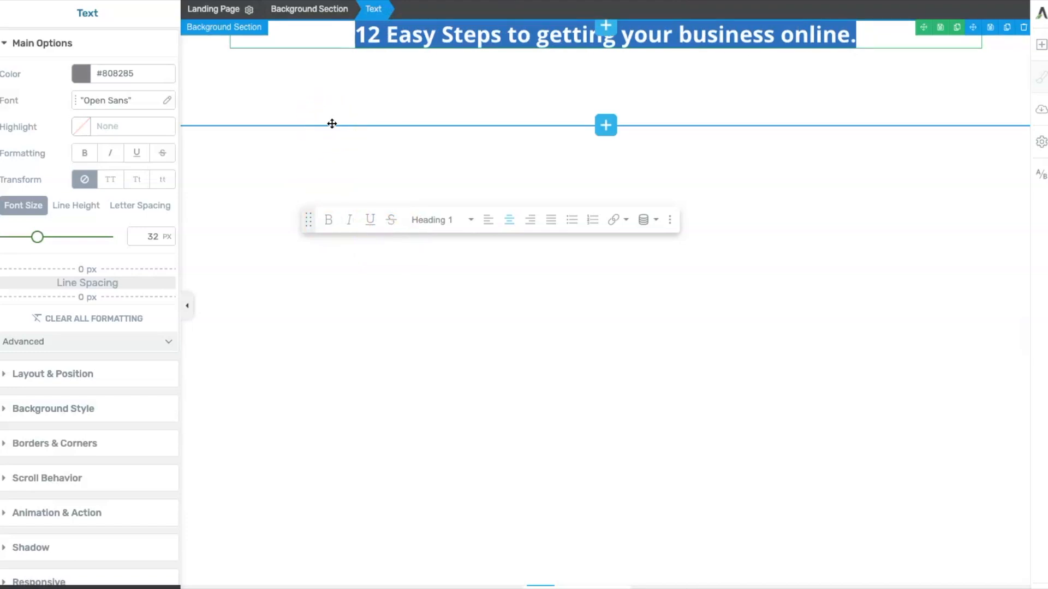
- Transform the heading text to uppercase
{"action": "left_click", "coordinate": [344, 124]}
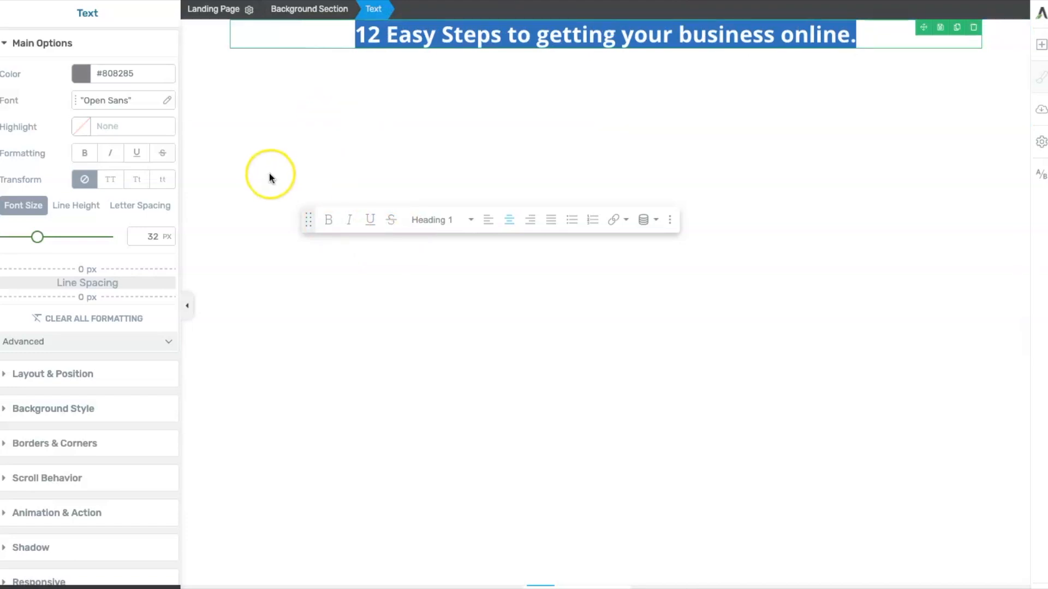
{"action": "left_click", "coordinate": [109, 180]}
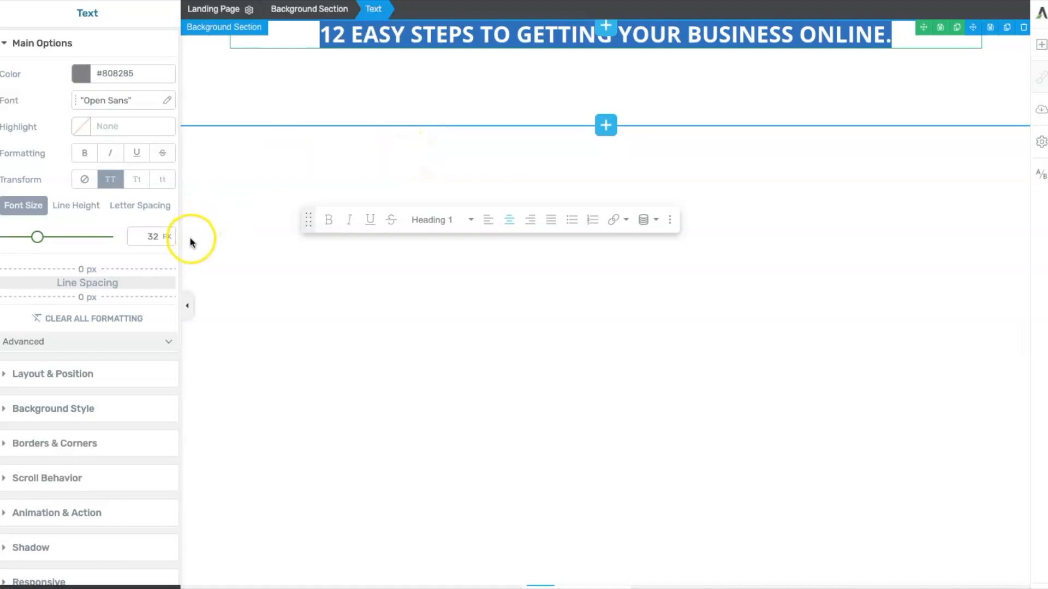
- Increase the heading font size to 40 px
{"action": "left_click_drag", "start_coordinate": [37, 240], "coordinate": [46, 243]}
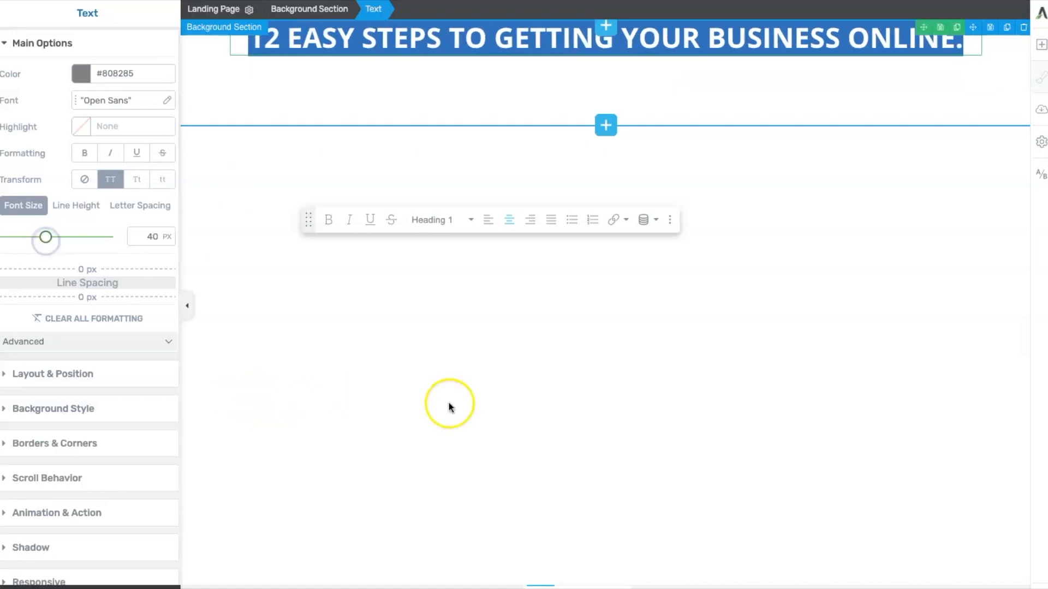
{"action": "left_click", "coordinate": [412, 341]}
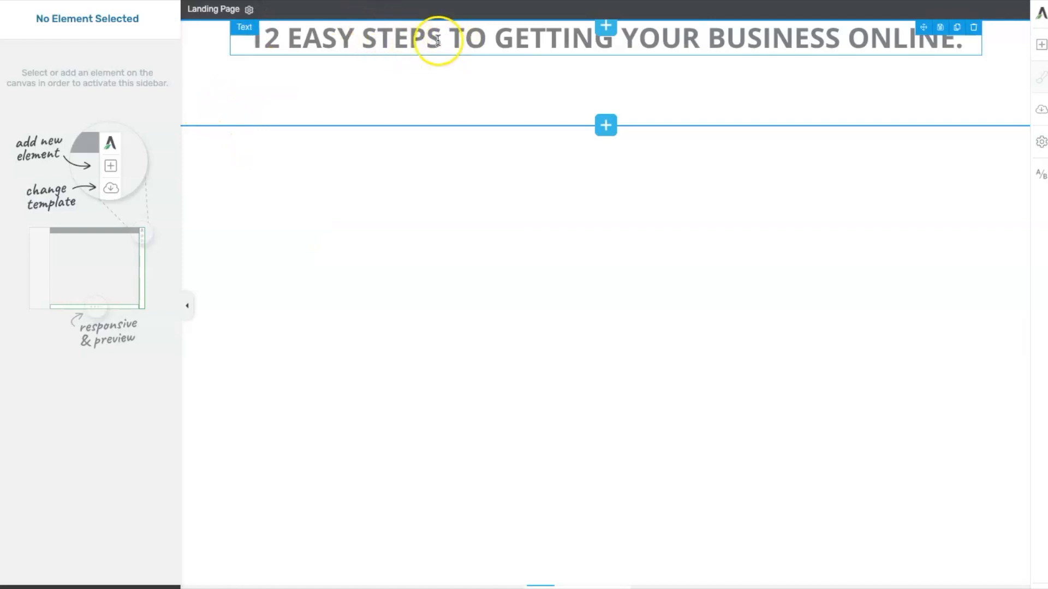
- Break the heading into three lines, after 'TO' and after 'BUSINESS'
{"action": "left_click", "coordinate": [496, 38]}
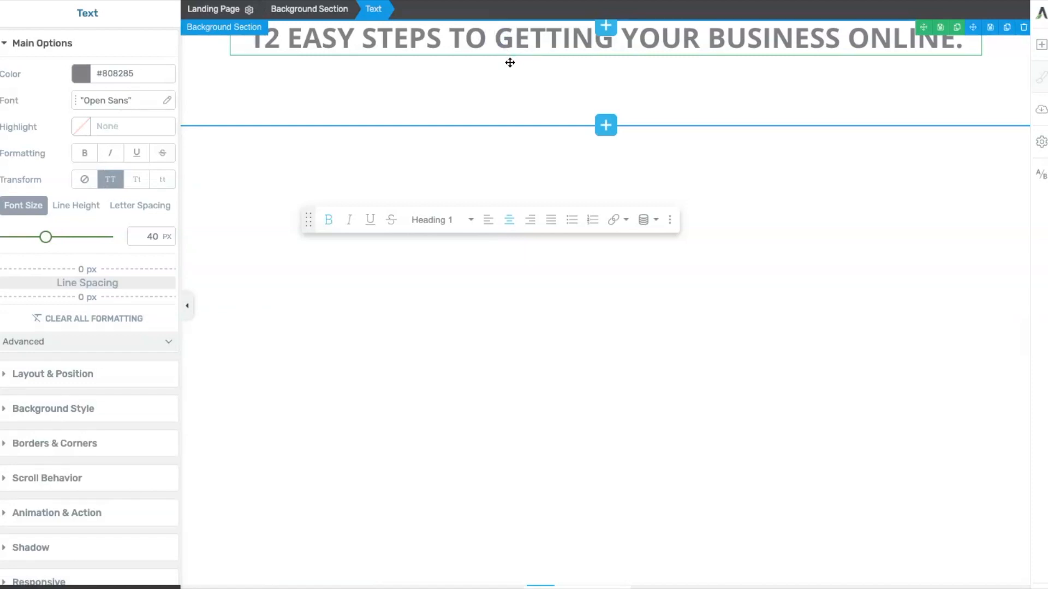
{"action": "key", "text": "Return"}
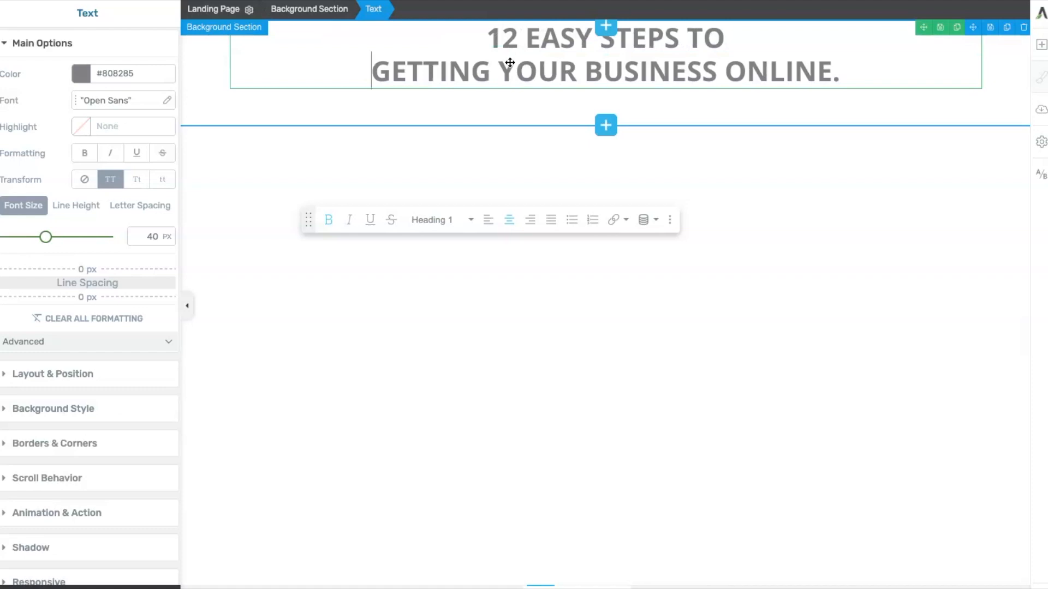
{"action": "left_click", "coordinate": [484, 60]}
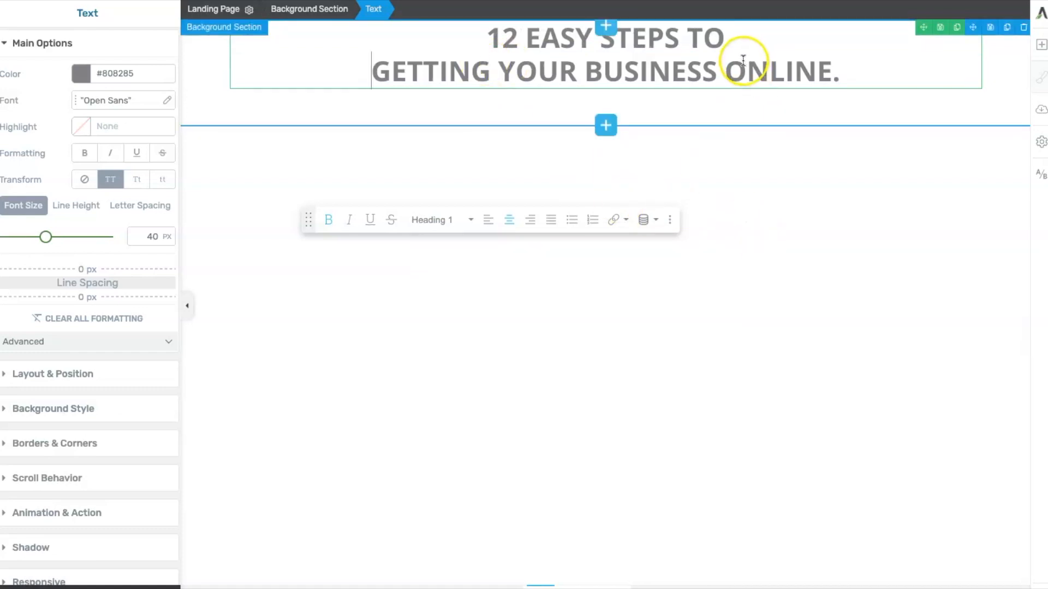
{"action": "left_click", "coordinate": [723, 68]}
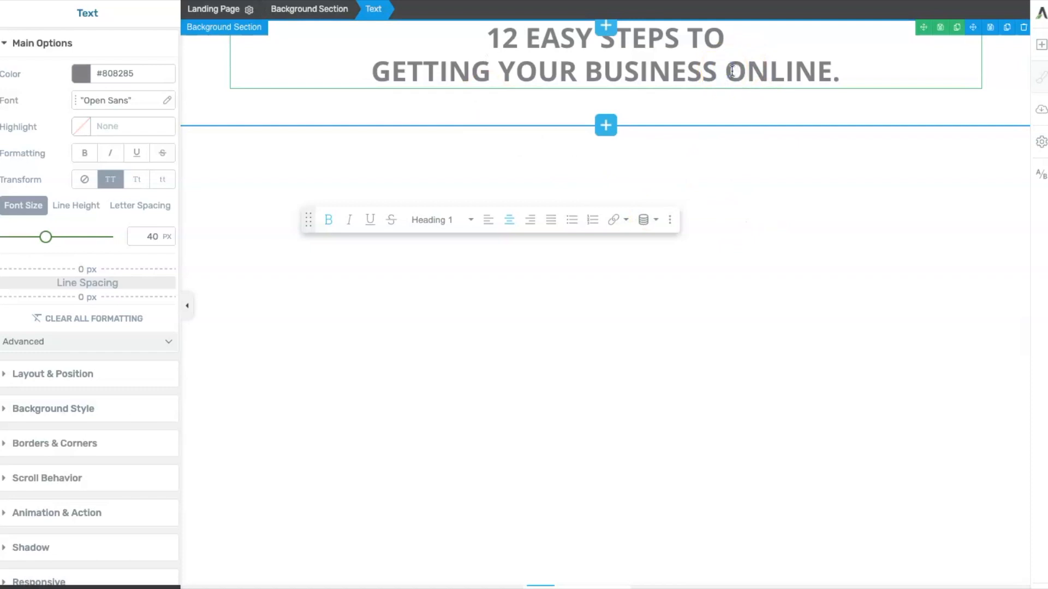
{"action": "key", "text": "shift+Return"}
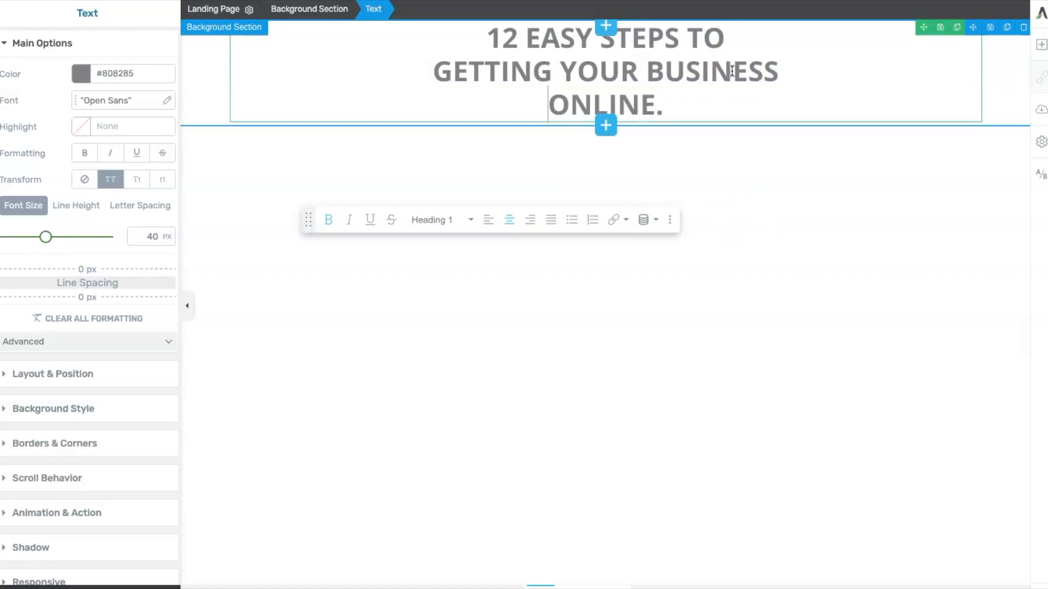
- Set the heading font size to 50 px
{"action": "left_click", "coordinate": [47, 238]}
{"action": "left_click_drag", "start_coordinate": [47, 238], "coordinate": [57, 241]}
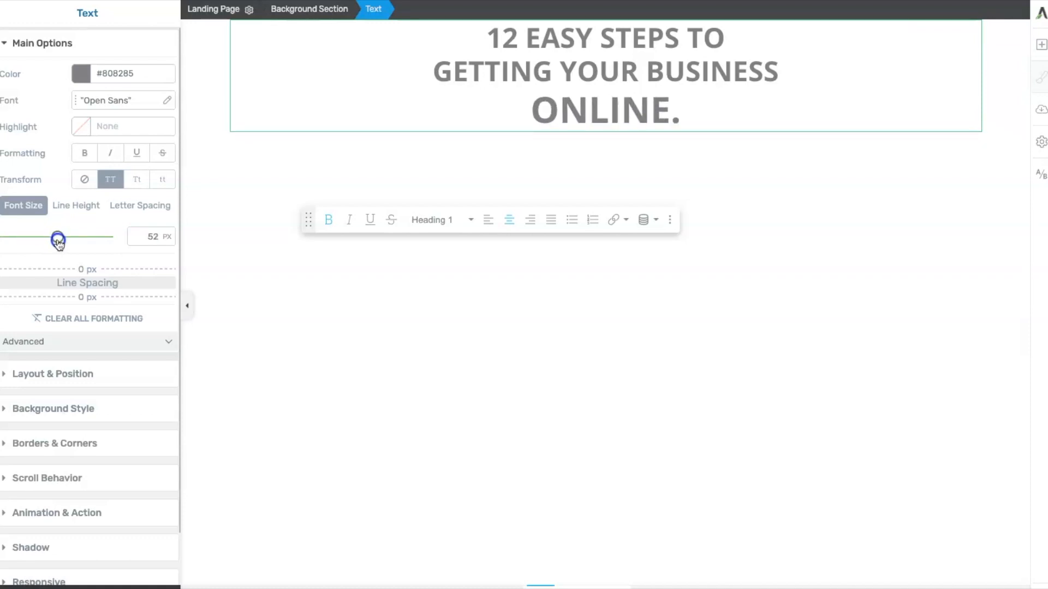
{"action": "left_click_drag", "start_coordinate": [148, 237], "coordinate": [162, 238]}
{"action": "type", "text": "50"}
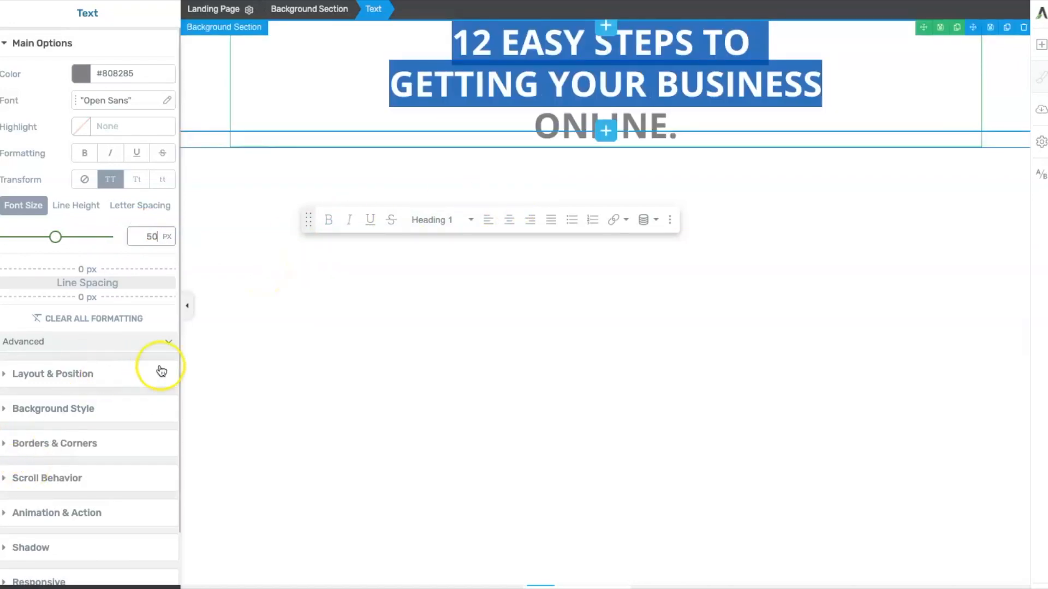
{"action": "left_click", "coordinate": [558, 282]}
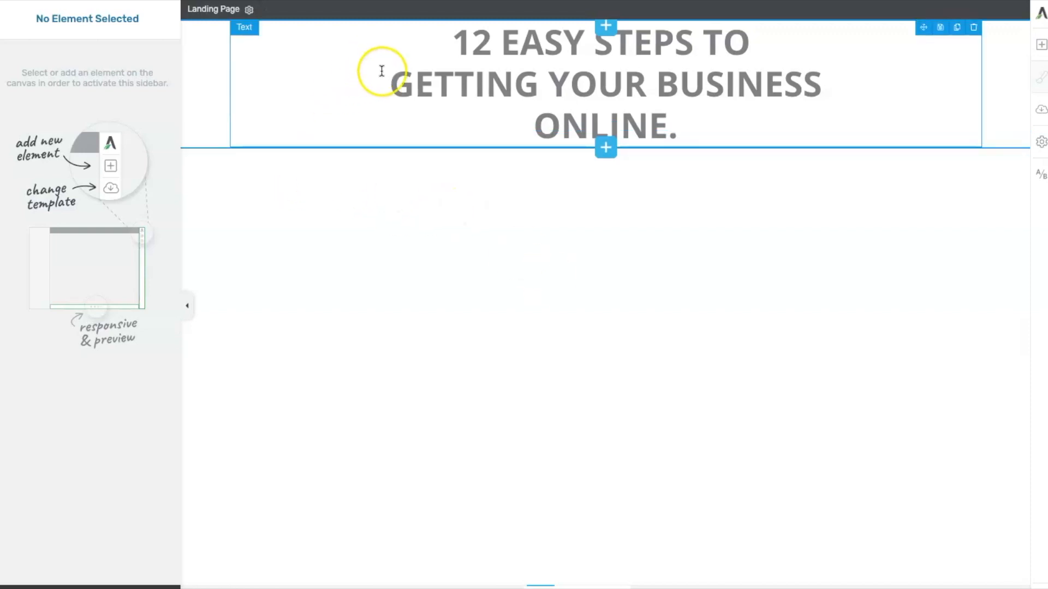
- Color the 'GETTING YOUR BUSINESS' line light blue #8cbaff
{"action": "left_click_drag", "start_coordinate": [390, 85], "coordinate": [821, 89]}
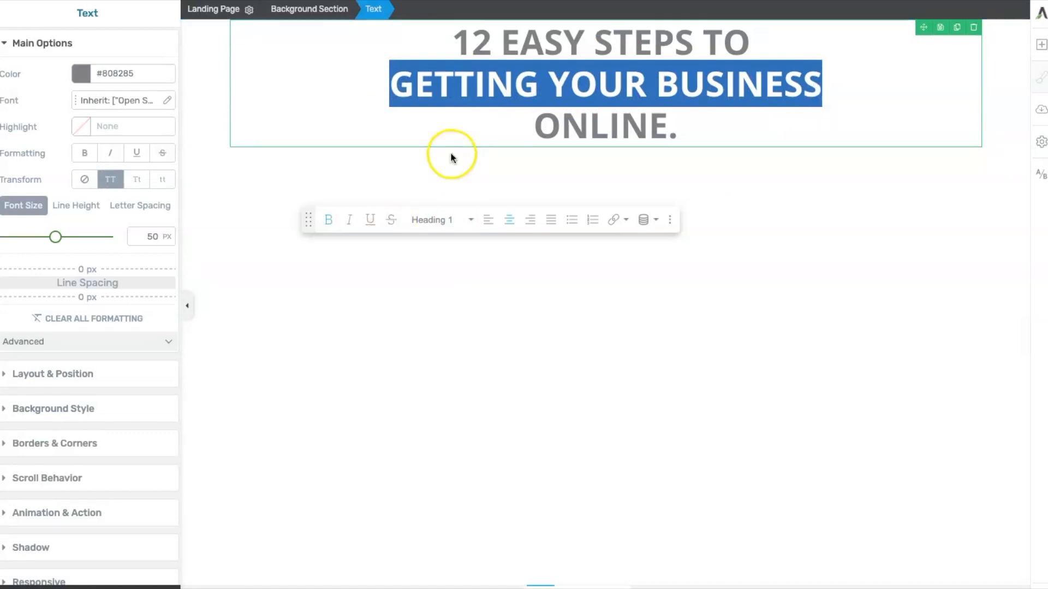
{"action": "left_click", "coordinate": [83, 77]}
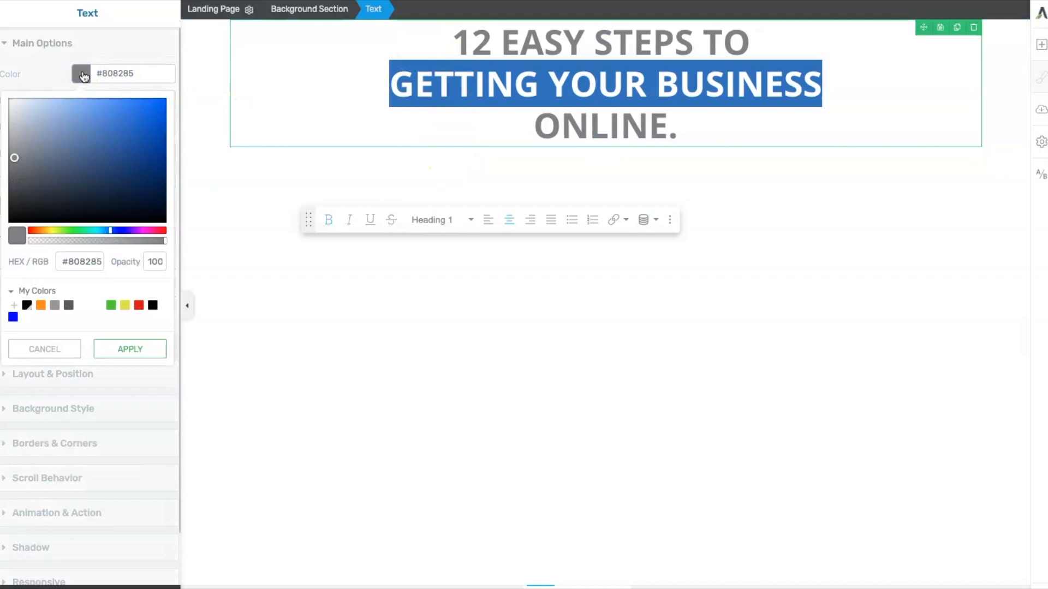
{"action": "mouse_move", "coordinate": [22, 157]}
{"action": "left_mouse_down"}
{"action": "mouse_move", "coordinate": [129, 127]}
{"action": "mouse_move", "coordinate": [110, 136]}
{"action": "mouse_move", "coordinate": [93, 86]}
{"action": "mouse_move", "coordinate": [51, 77]}
{"action": "mouse_move", "coordinate": [96, 67]}
{"action": "mouse_move", "coordinate": [81, 75]}
{"action": "left_mouse_up"}
{"action": "left_click", "coordinate": [82, 74]}
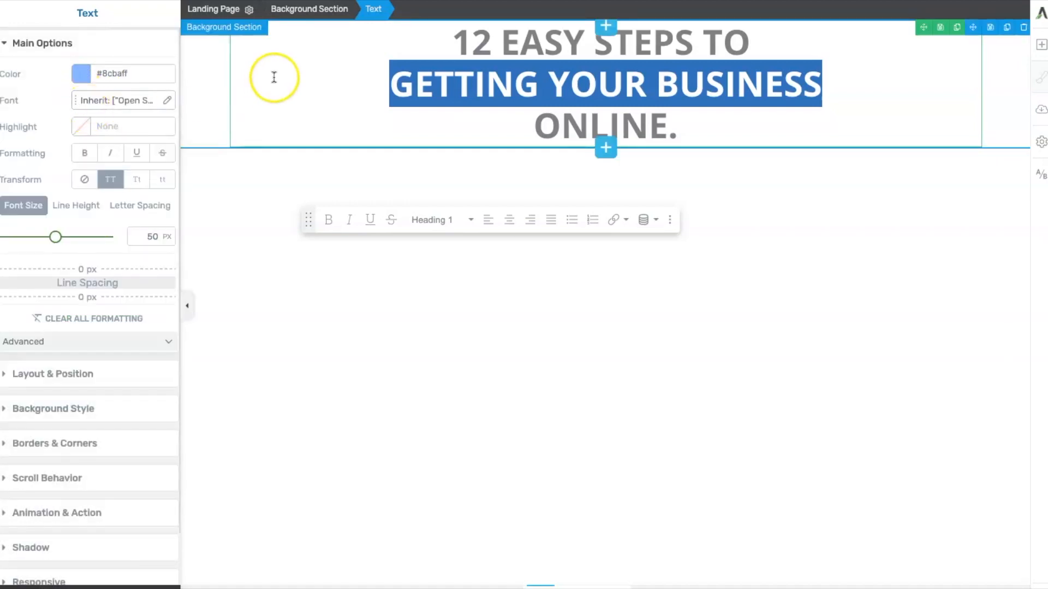
{"action": "left_click", "coordinate": [306, 95]}
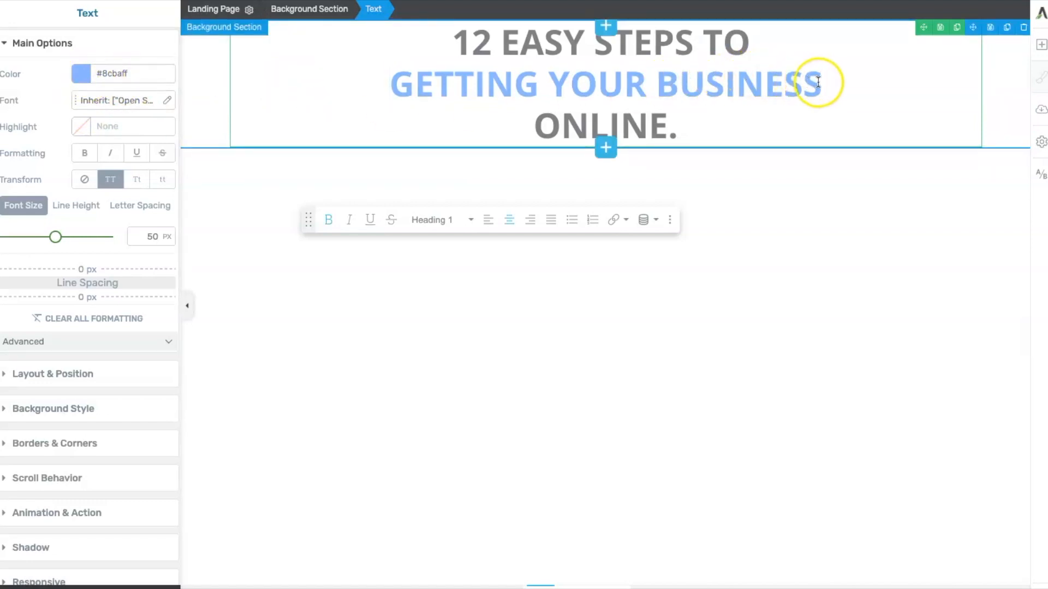
- Color the 'GETTING YOUR BUSINESS' line with the saved orange #fc8c06
{"action": "left_click_drag", "start_coordinate": [823, 87], "coordinate": [388, 88]}
{"action": "left_click", "coordinate": [82, 75]}
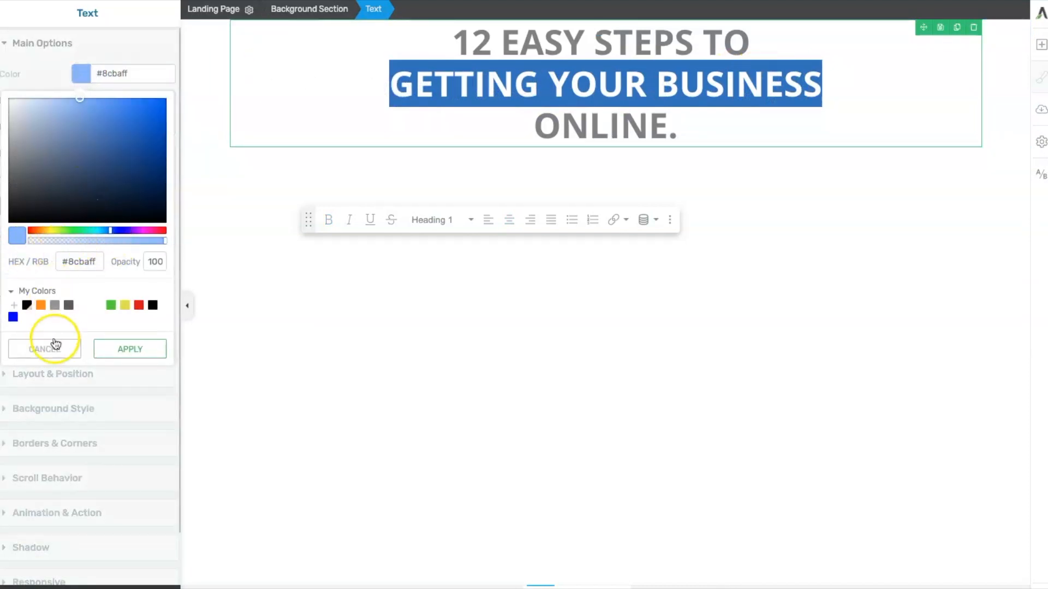
{"action": "left_click", "coordinate": [41, 305]}
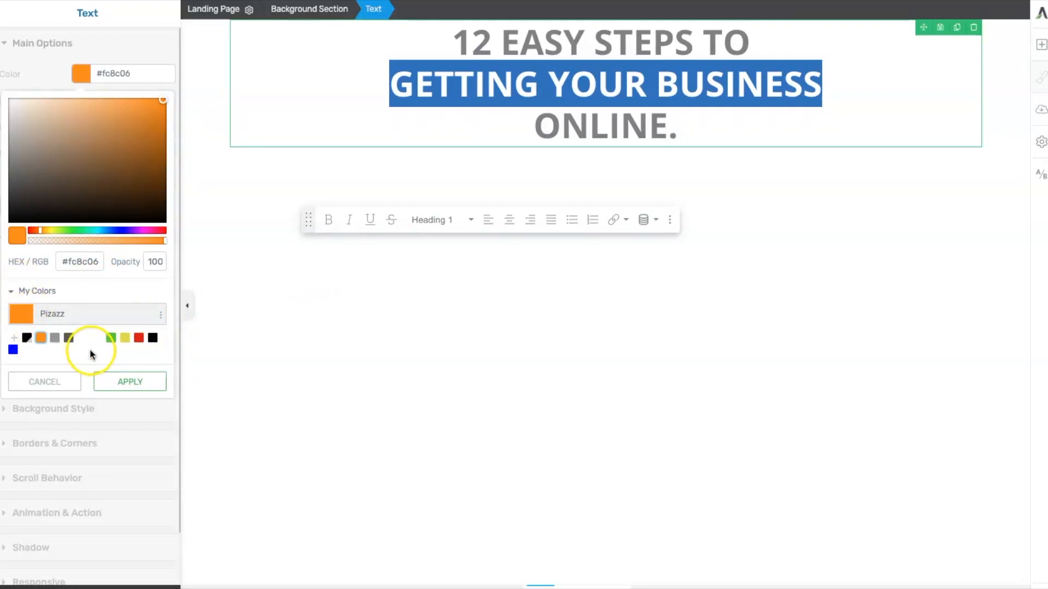
{"action": "left_click", "coordinate": [124, 381]}
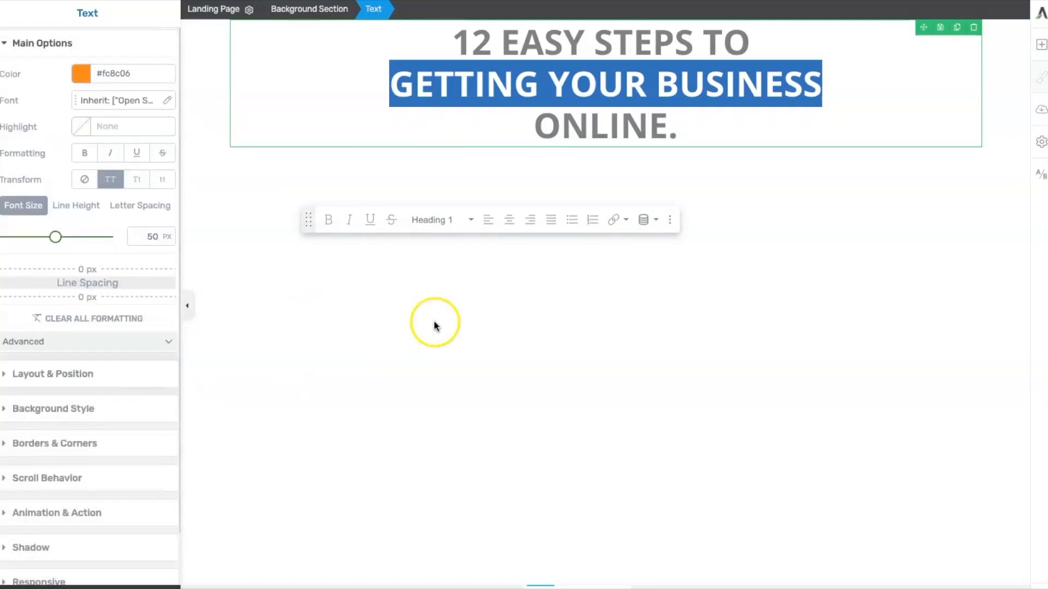
{"action": "left_click", "coordinate": [450, 121]}
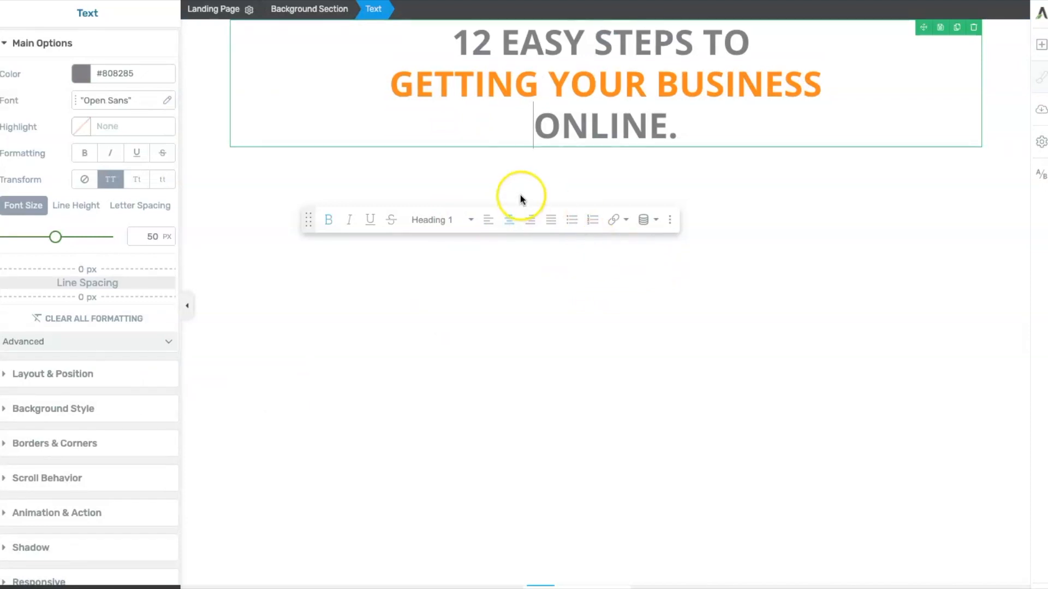
- Color the '12 EASY STEPS TO' line with the saved blue #0000ff
{"action": "left_click_drag", "start_coordinate": [750, 38], "coordinate": [451, 45]}
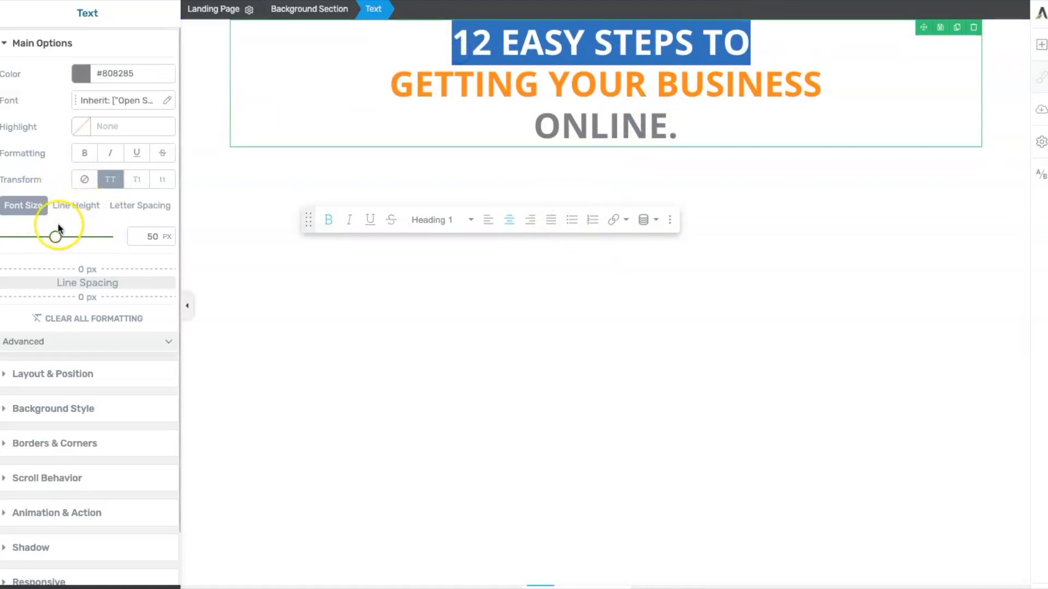
{"action": "left_click", "coordinate": [81, 75]}
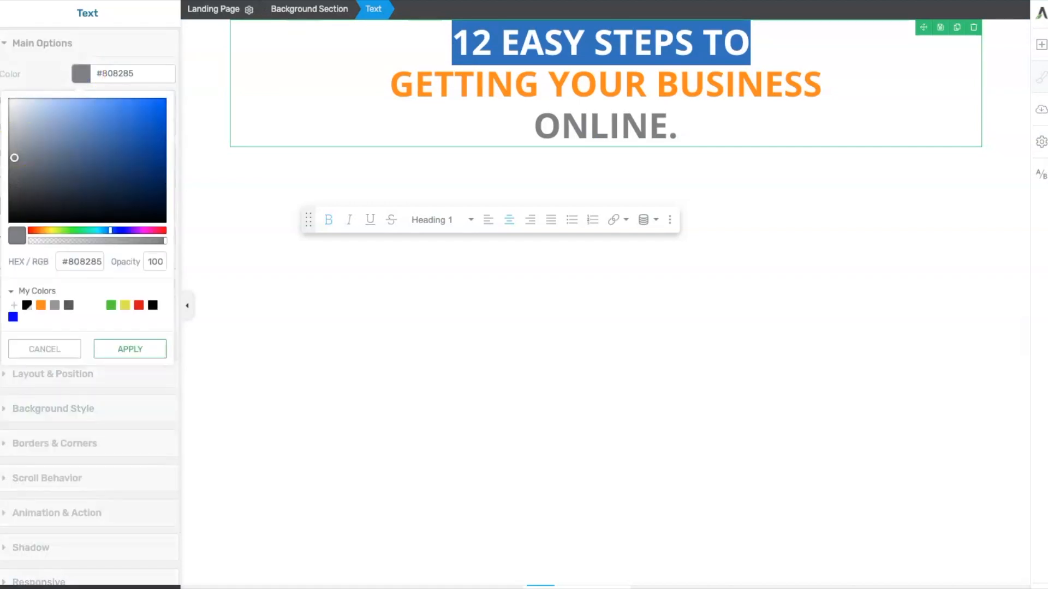
{"action": "left_click", "coordinate": [12, 317]}
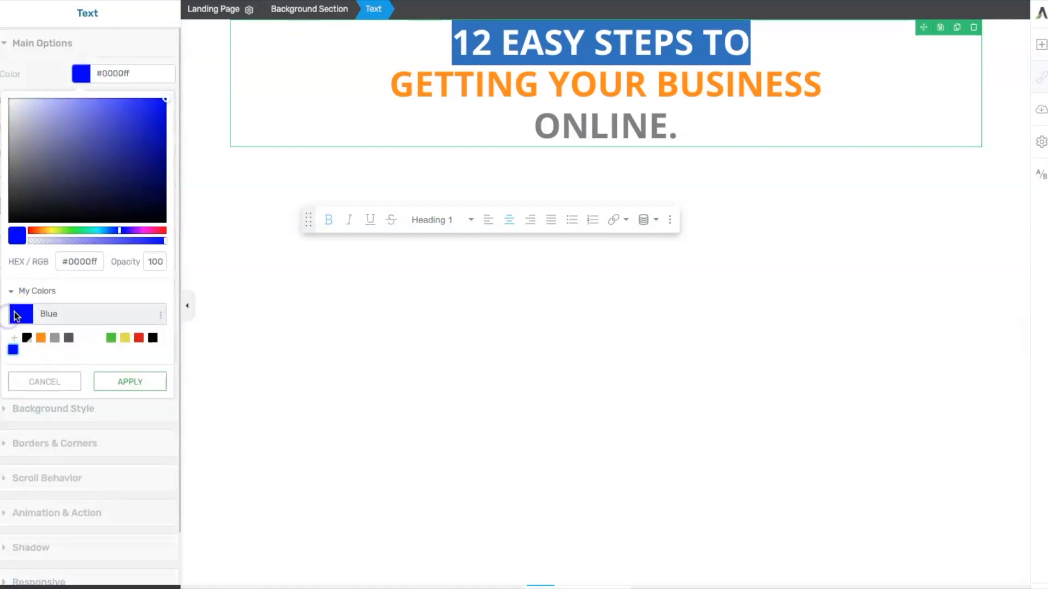
- Color the 'ONLINE.' line with the saved blue #0000ff
{"action": "left_click_drag", "start_coordinate": [680, 128], "coordinate": [533, 118]}
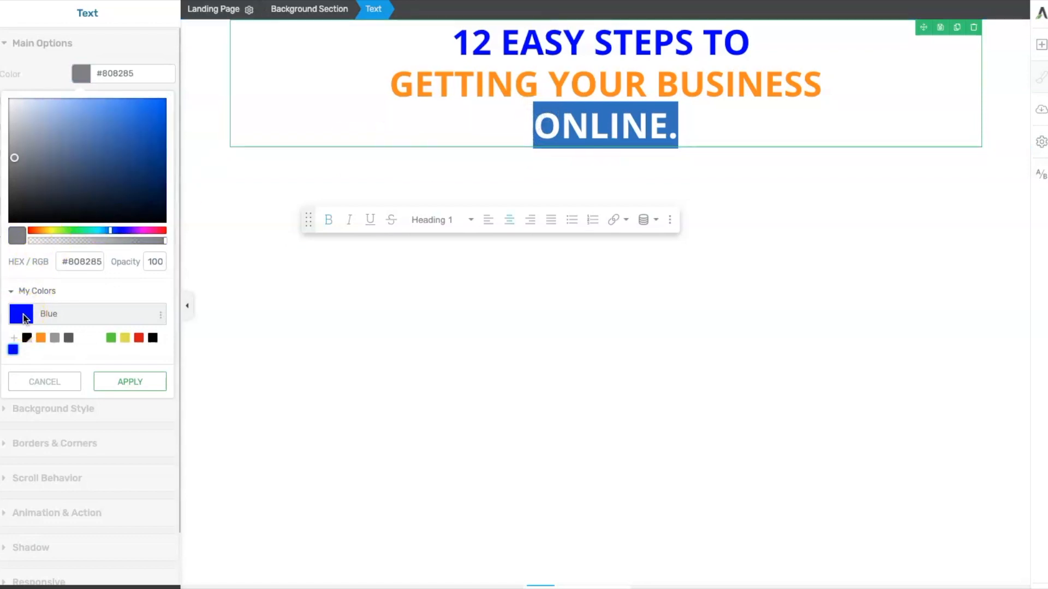
{"action": "left_click", "coordinate": [131, 381]}
{"action": "left_click", "coordinate": [339, 350]}
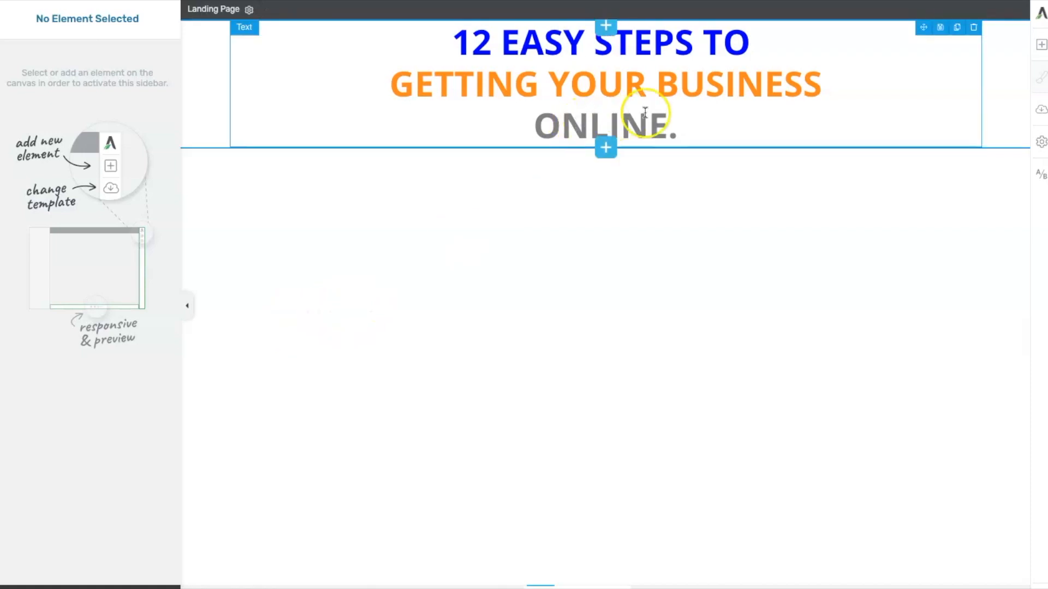
{"action": "left_click", "coordinate": [672, 124]}
{"action": "left_click_drag", "start_coordinate": [676, 126], "coordinate": [188, 163]}
{"action": "left_click", "coordinate": [680, 163]}
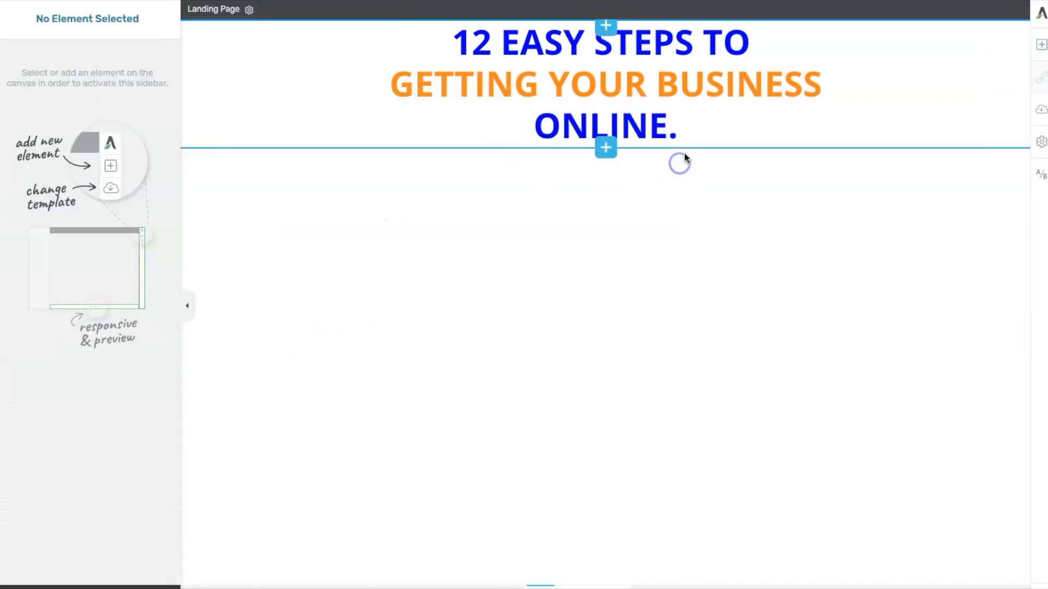
{"action": "left_click", "coordinate": [678, 128]}
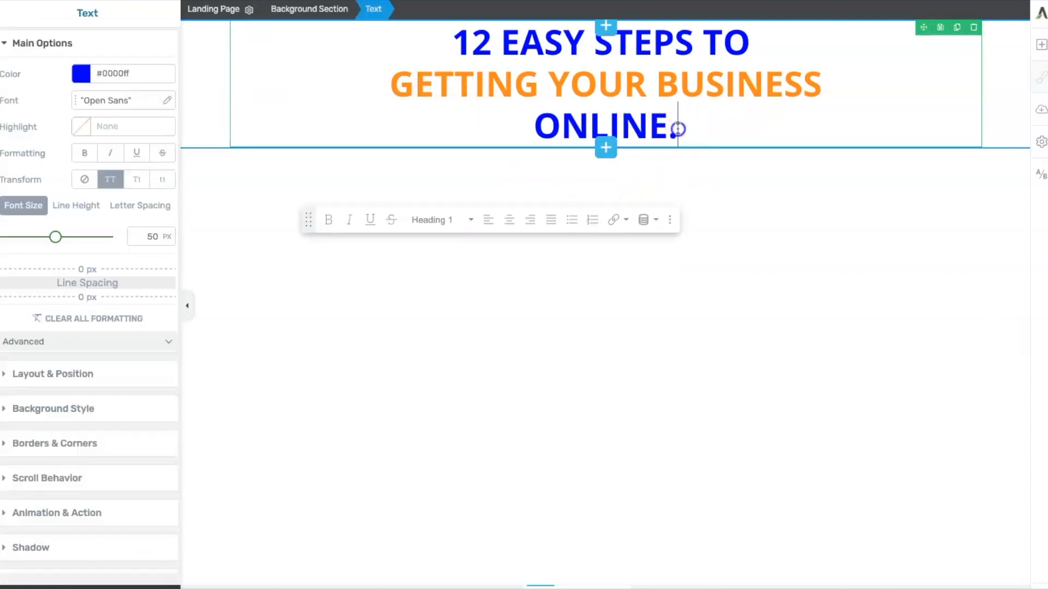
- Delete the period after 'ONLINE'
{"action": "key", "text": "BackSpace"}
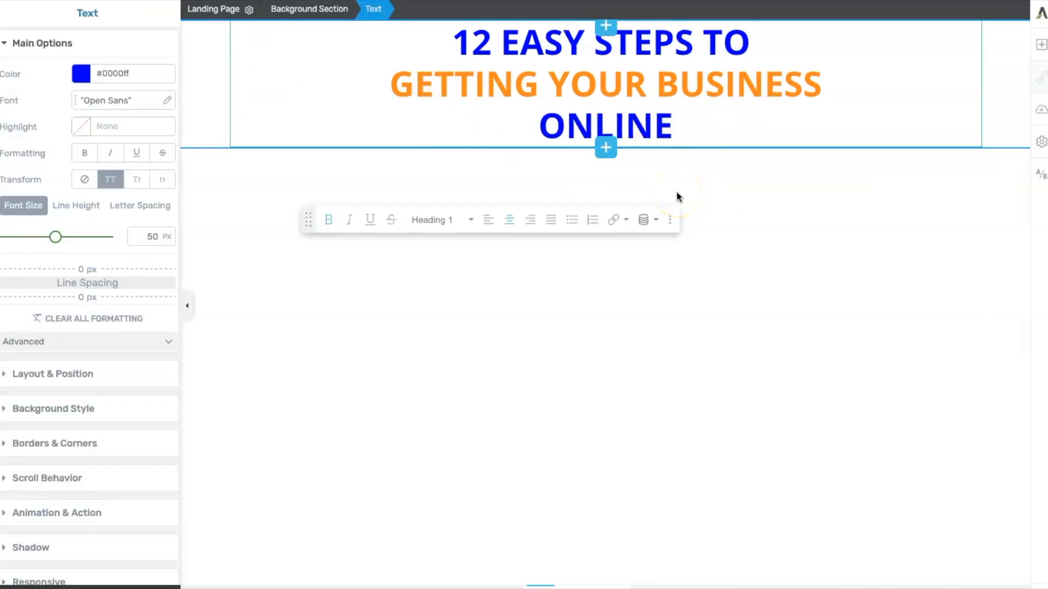
{"action": "left_click", "coordinate": [514, 279]}
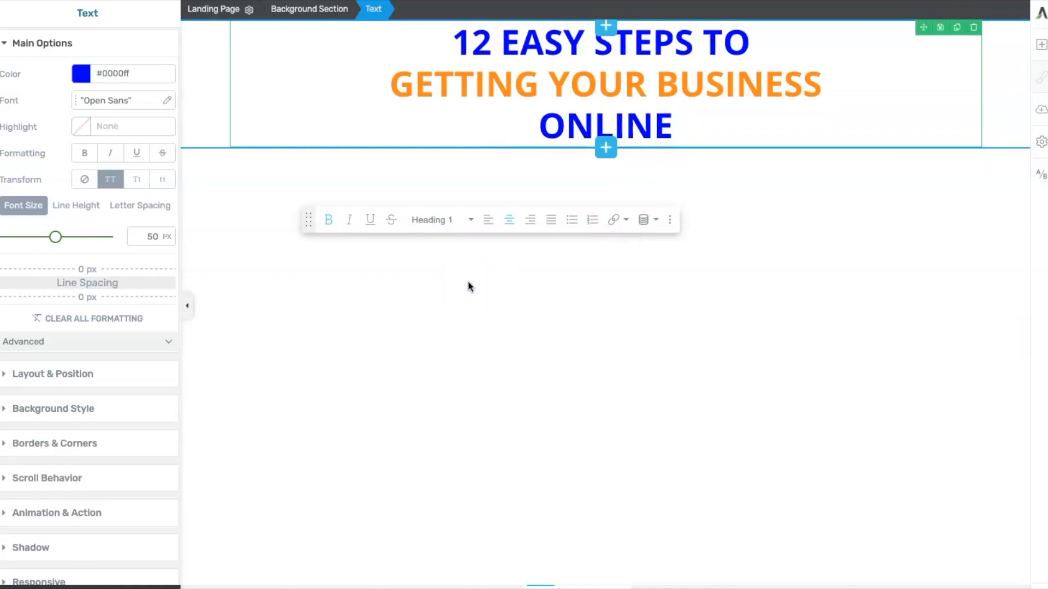
{"action": "left_click", "coordinate": [271, 346]}
- Add a centred text element below the heading containing 'The only training you'll ever need to start your business; on a sound foundation. Get it now for free:'
{"action": "left_click", "coordinate": [1041, 44]}
{"action": "left_click_drag", "start_coordinate": [915, 146], "coordinate": [599, 145]}
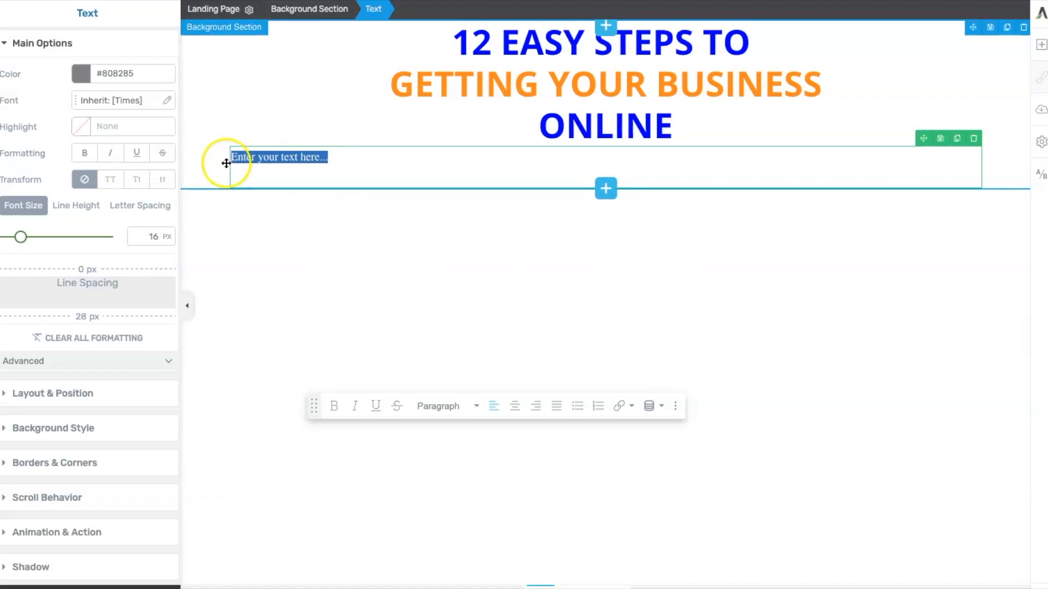
{"action": "type", "text": "The only training you'll ever need to start your business; on a sound foundation. Get it now for free:"}
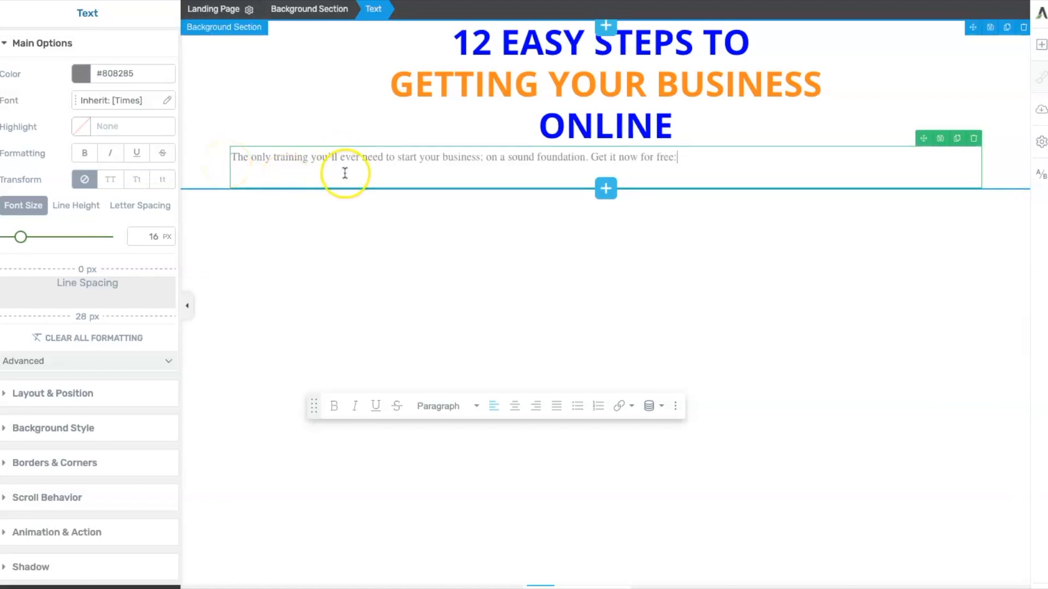
{"action": "left_click", "coordinate": [514, 406]}
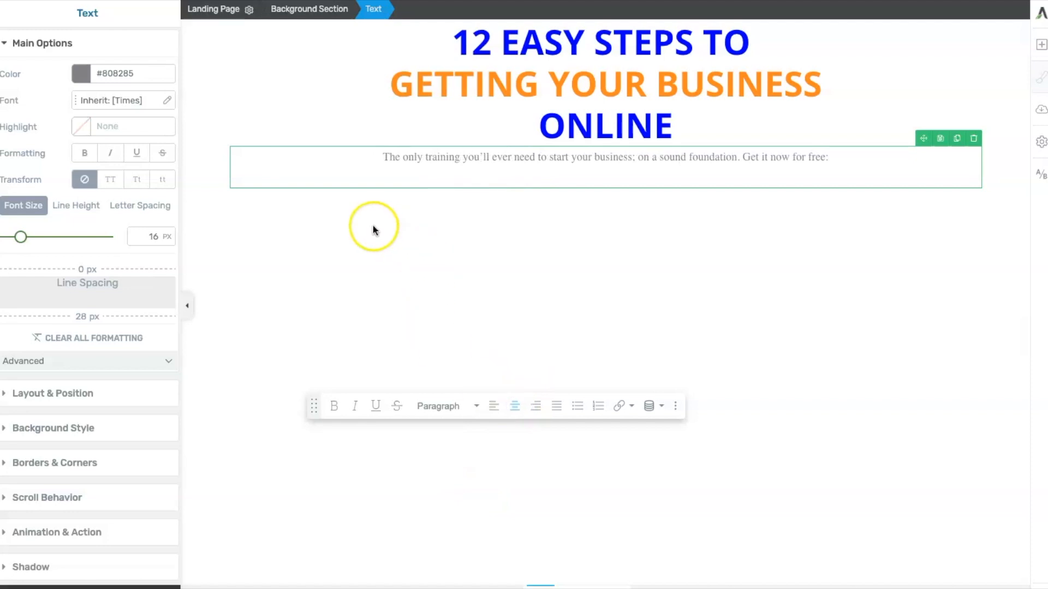
- Set the new paragraph's font size to 20 px and its line height to 0 em
{"action": "left_click_drag", "start_coordinate": [384, 157], "coordinate": [809, 156]}
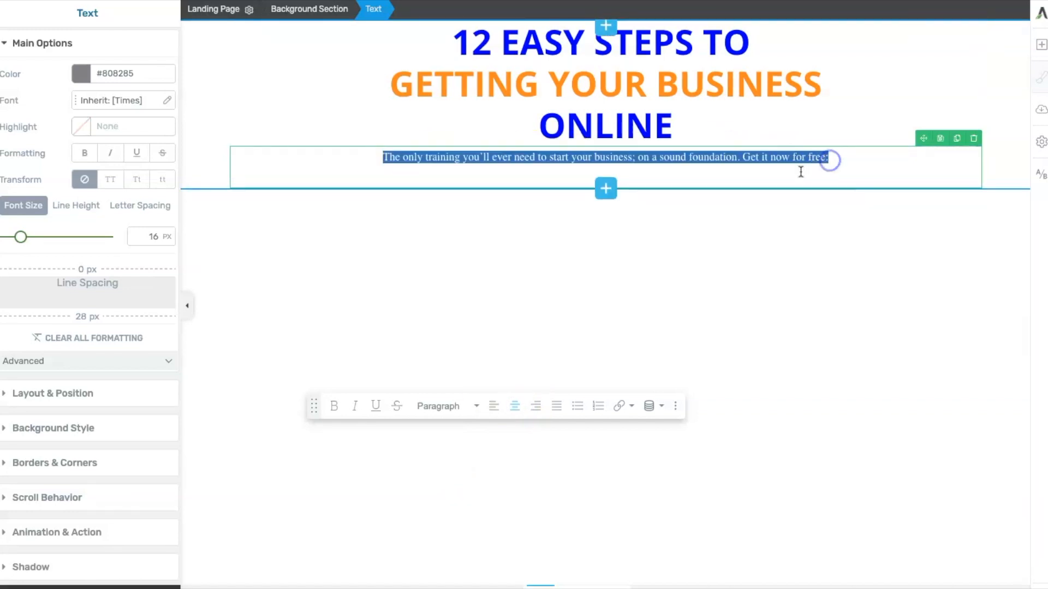
{"action": "left_click", "coordinate": [150, 237]}
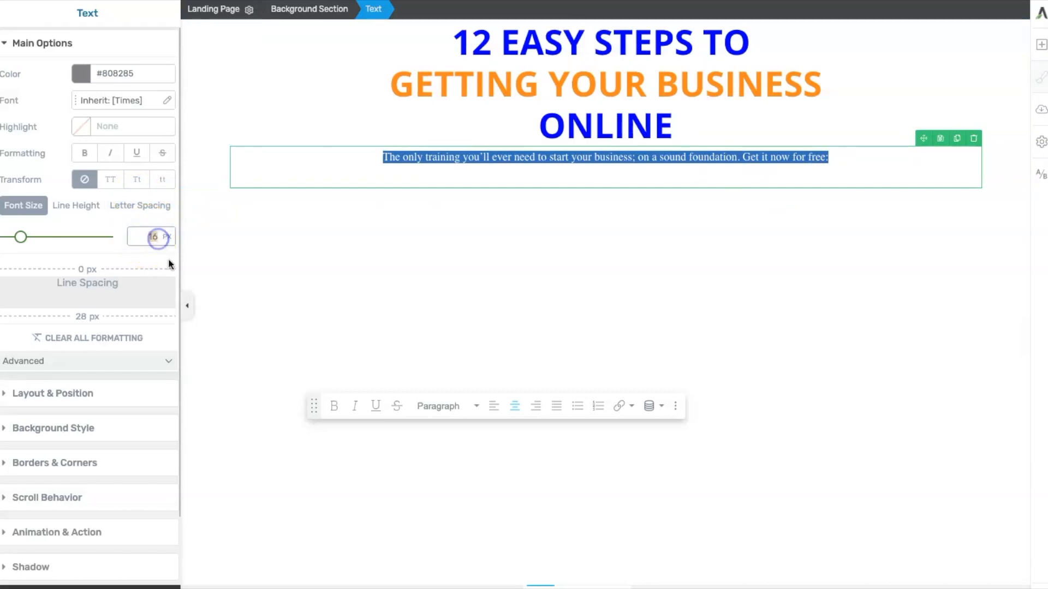
{"action": "type", "text": "20"}
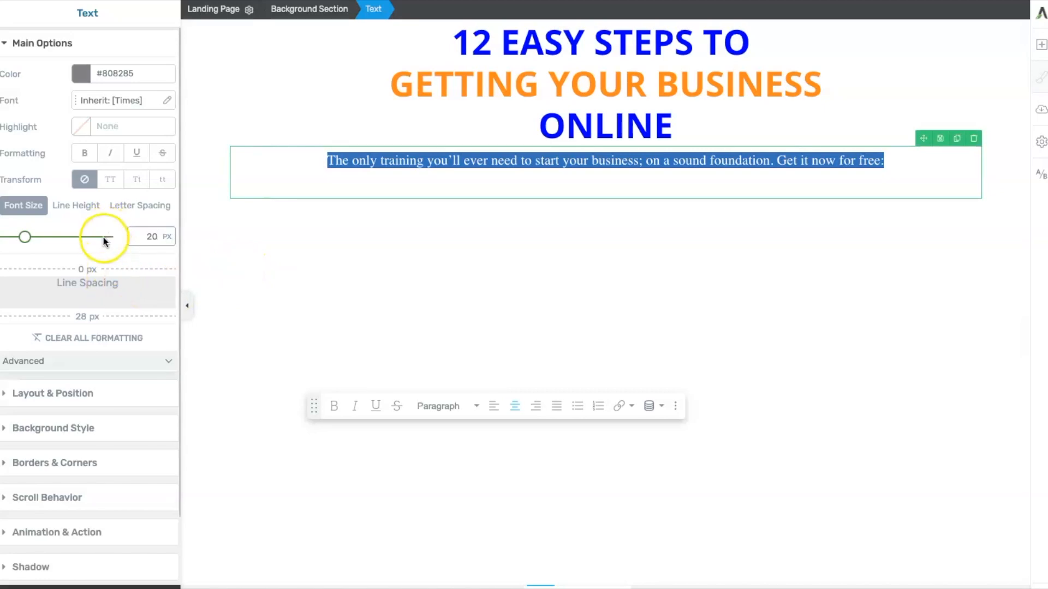
{"action": "left_click", "coordinate": [77, 206]}
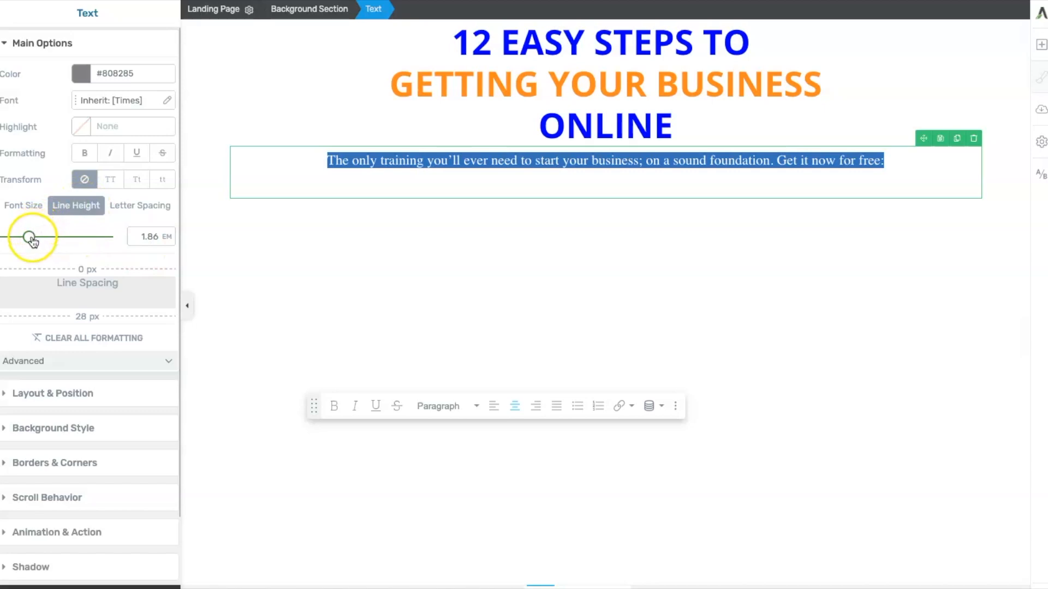
{"action": "left_click_drag", "start_coordinate": [30, 237], "coordinate": [6, 236]}
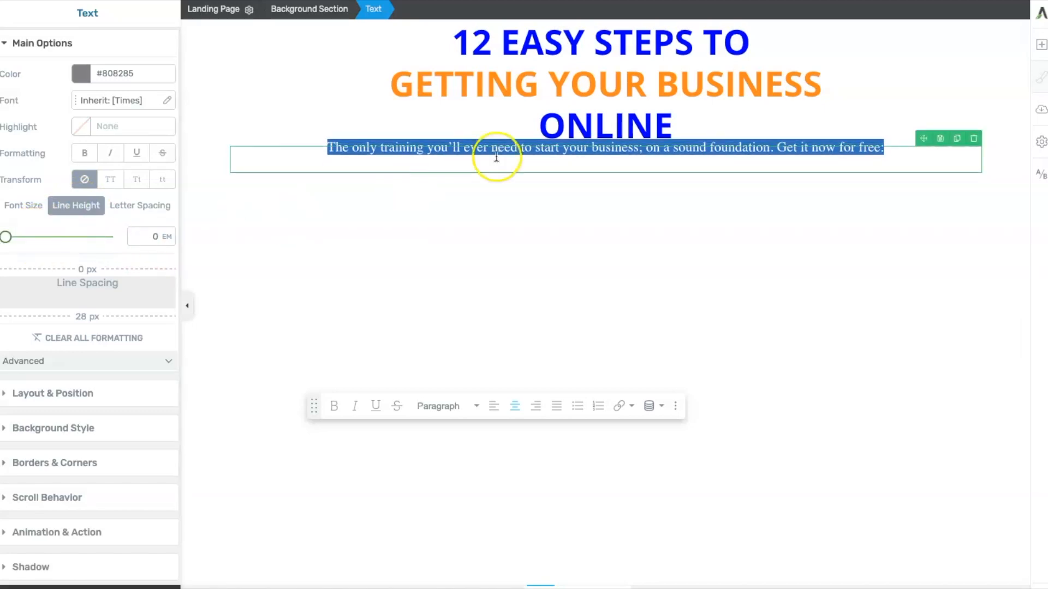
- Move 'Get it now for free:' onto its own line and set the paragraph spacing to 10 px above and 29 px below
{"action": "left_click", "coordinate": [776, 146]}
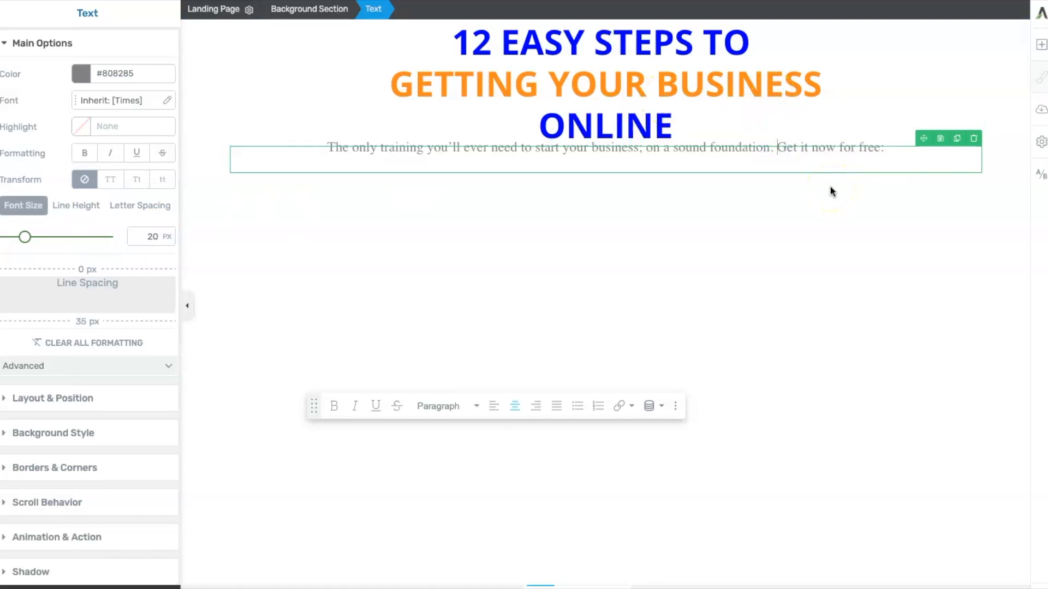
{"action": "key", "text": "Return"}
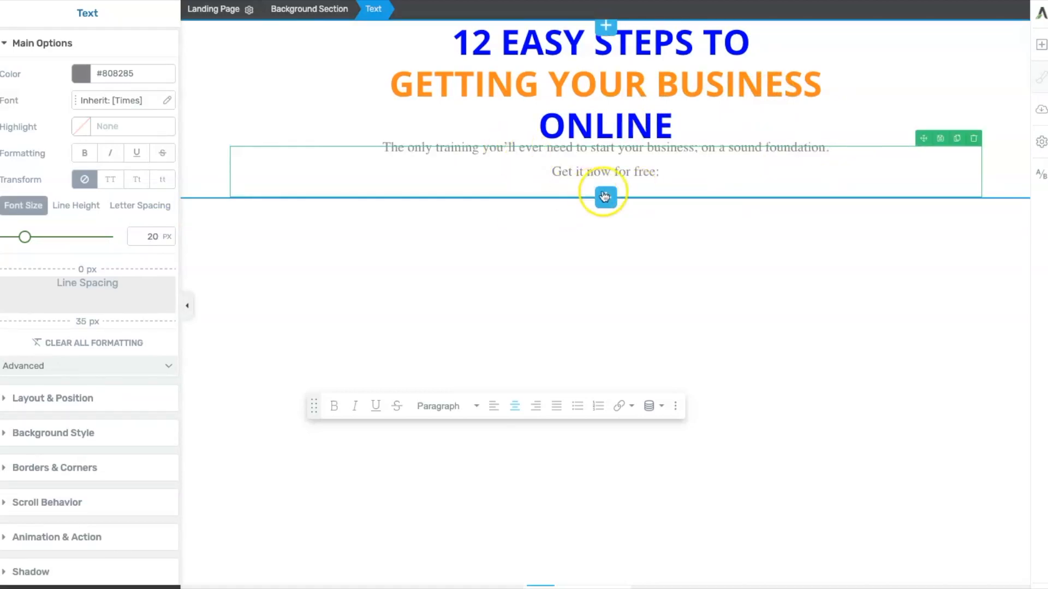
{"action": "left_click", "coordinate": [660, 170]}
{"action": "left_click_drag", "start_coordinate": [660, 170], "coordinate": [448, 136]}
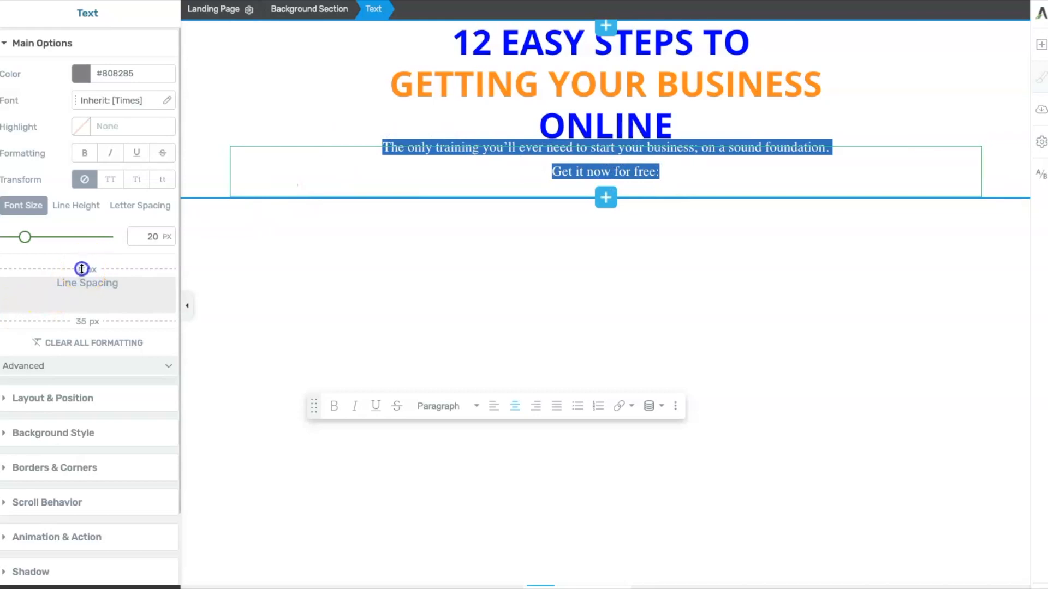
{"action": "left_click_drag", "start_coordinate": [82, 269], "coordinate": [83, 262]}
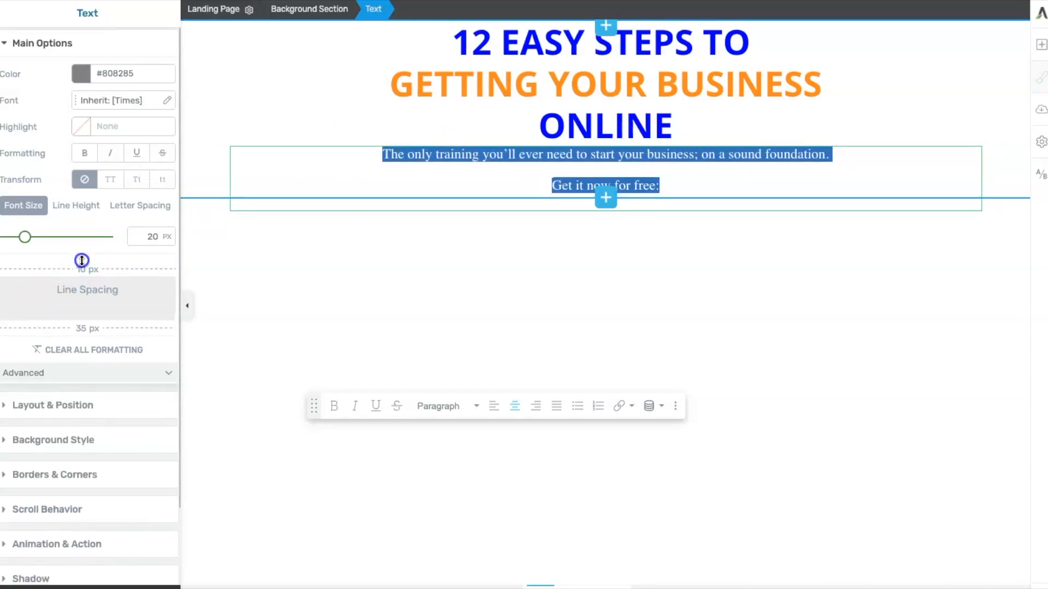
{"action": "left_click_drag", "start_coordinate": [88, 331], "coordinate": [83, 325]}
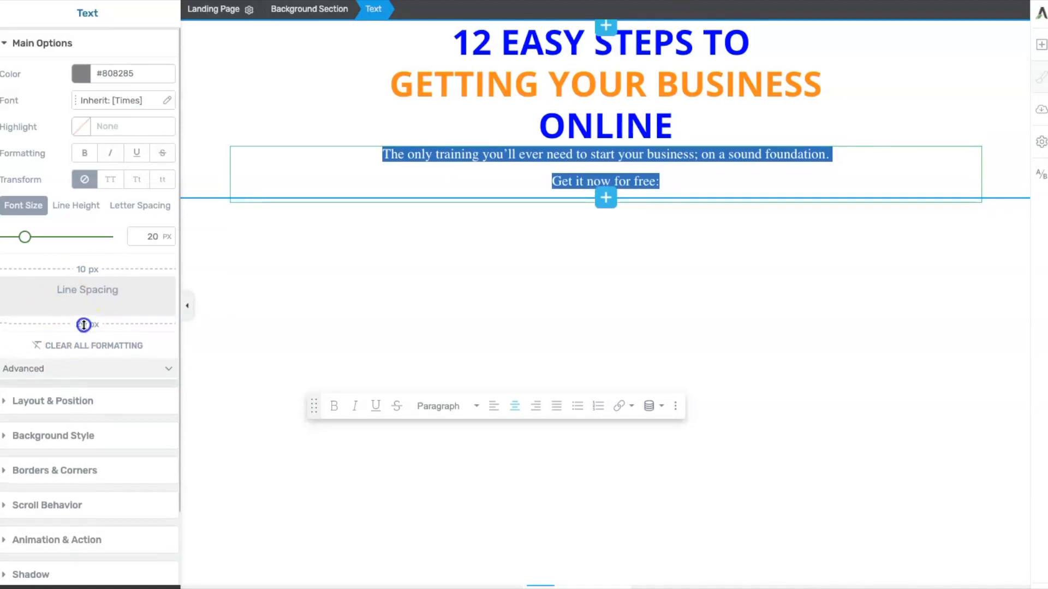
{"action": "left_click", "coordinate": [509, 308]}
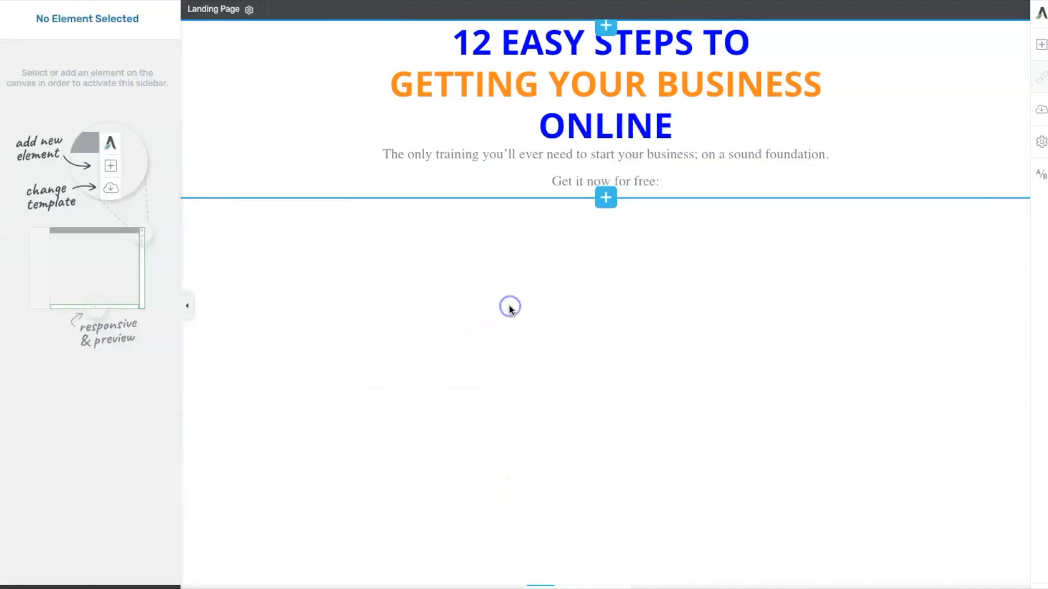
- Make the 'Get it now for free:' line bold
{"action": "left_click_drag", "start_coordinate": [659, 181], "coordinate": [564, 181]}
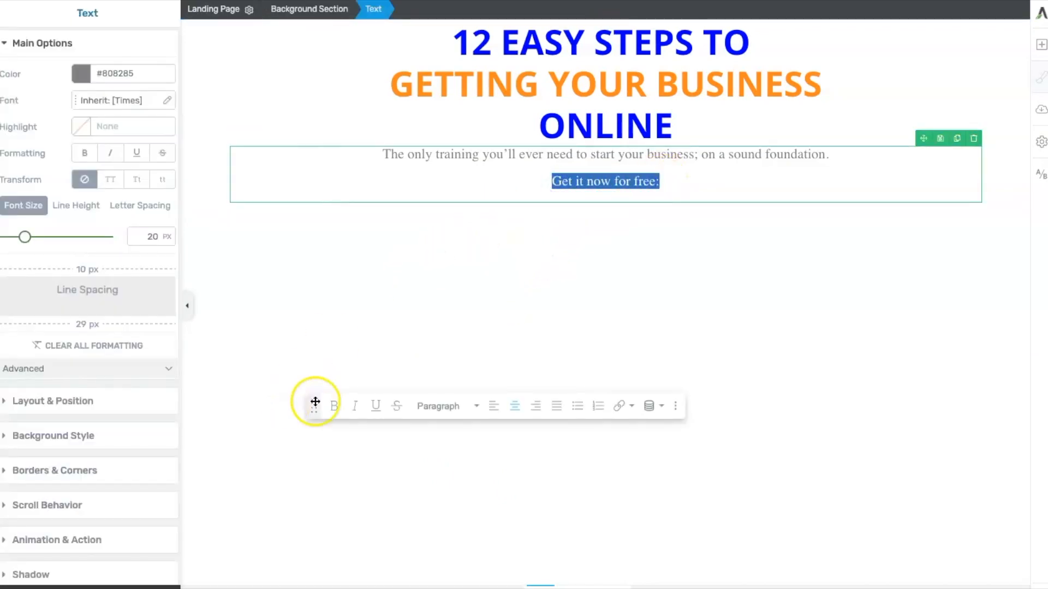
{"action": "left_click", "coordinate": [334, 406]}
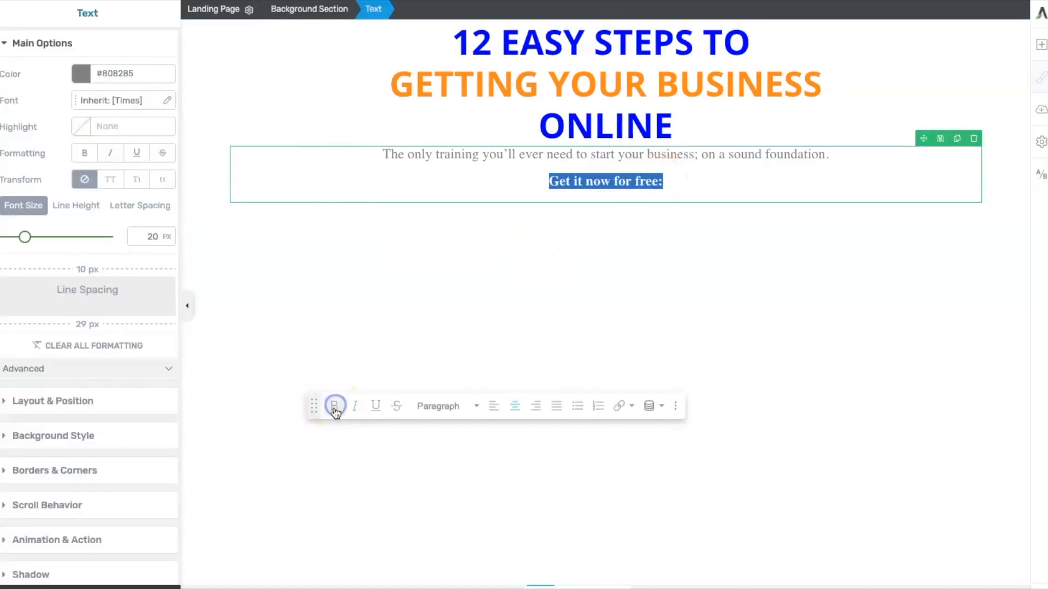
{"action": "left_click", "coordinate": [668, 184]}
- Color both paragraph lines with the saved blue #0000ff
{"action": "left_click_drag", "start_coordinate": [661, 180], "coordinate": [382, 155]}
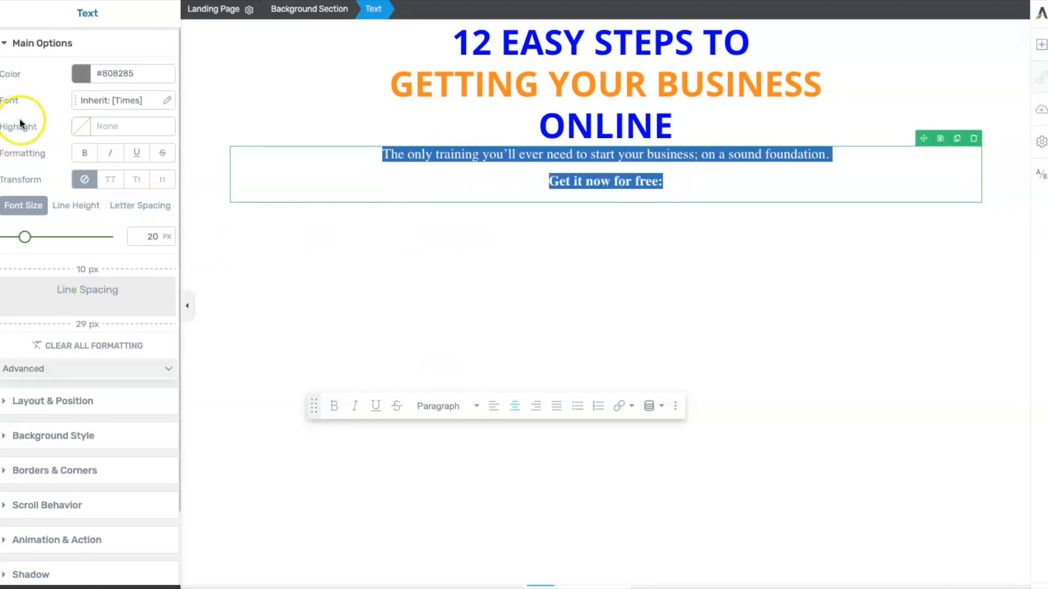
{"action": "left_click", "coordinate": [81, 75]}
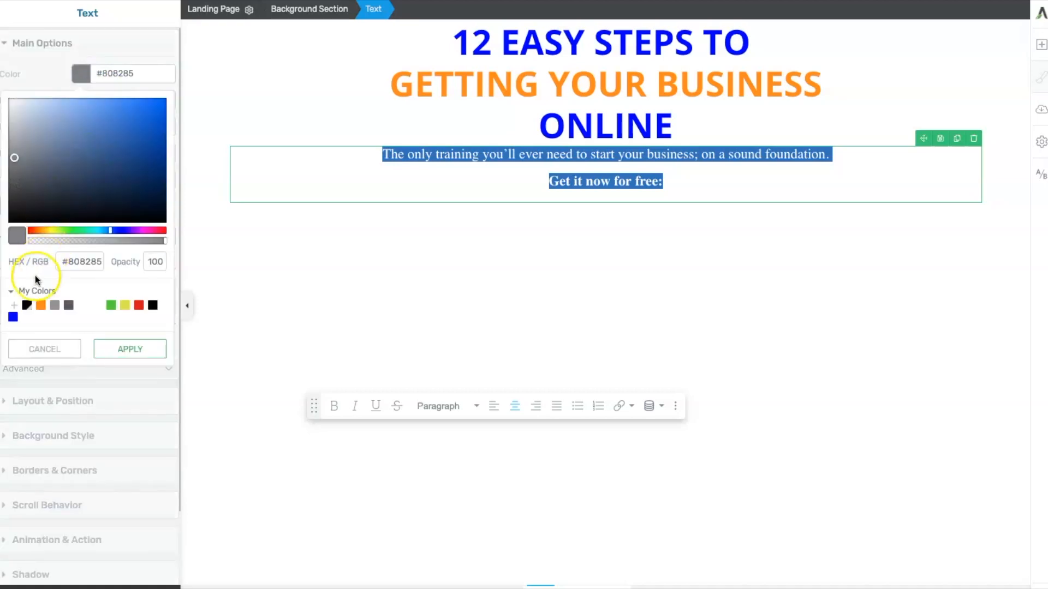
{"action": "left_click", "coordinate": [15, 318]}
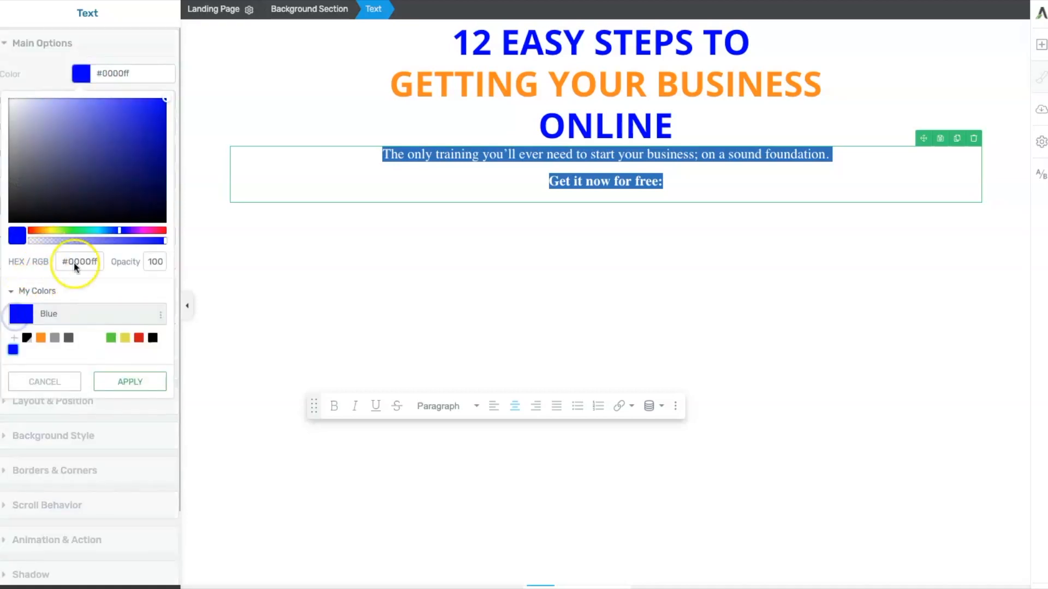
{"action": "left_click", "coordinate": [86, 71]}
{"action": "left_click", "coordinate": [321, 248]}
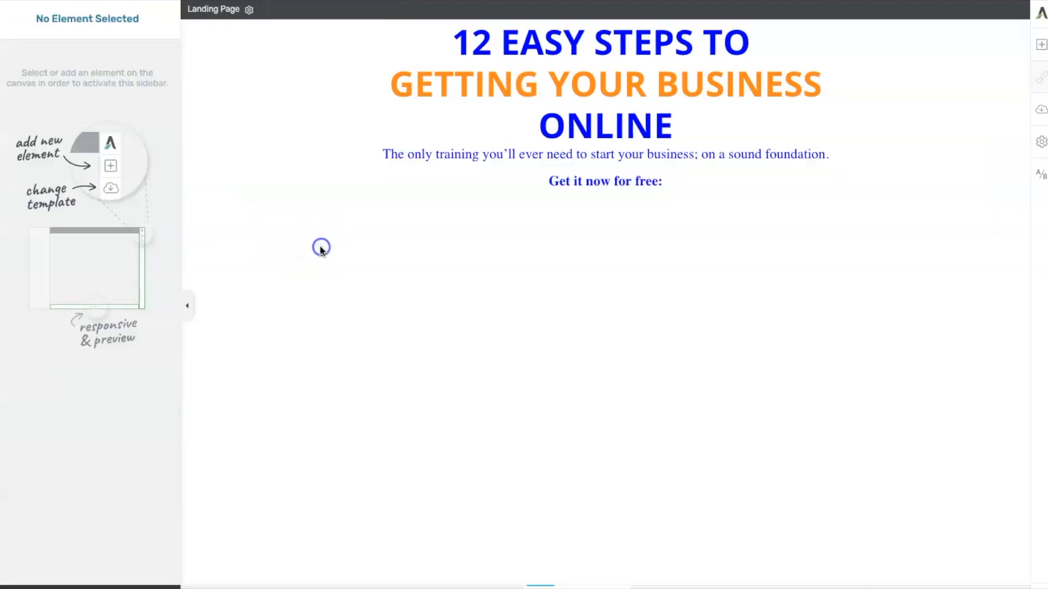
{"action": "left_click", "coordinate": [323, 248]}
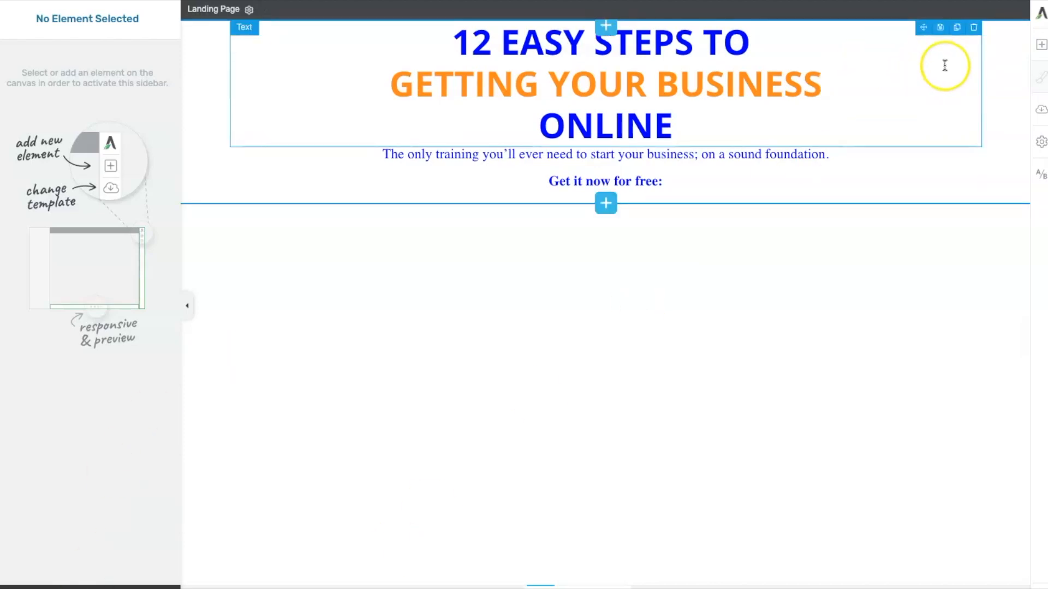
- Add a Columns element below the paragraph with a 1/4, 2/4, 1/4 layout
{"action": "left_click", "coordinate": [1040, 45]}
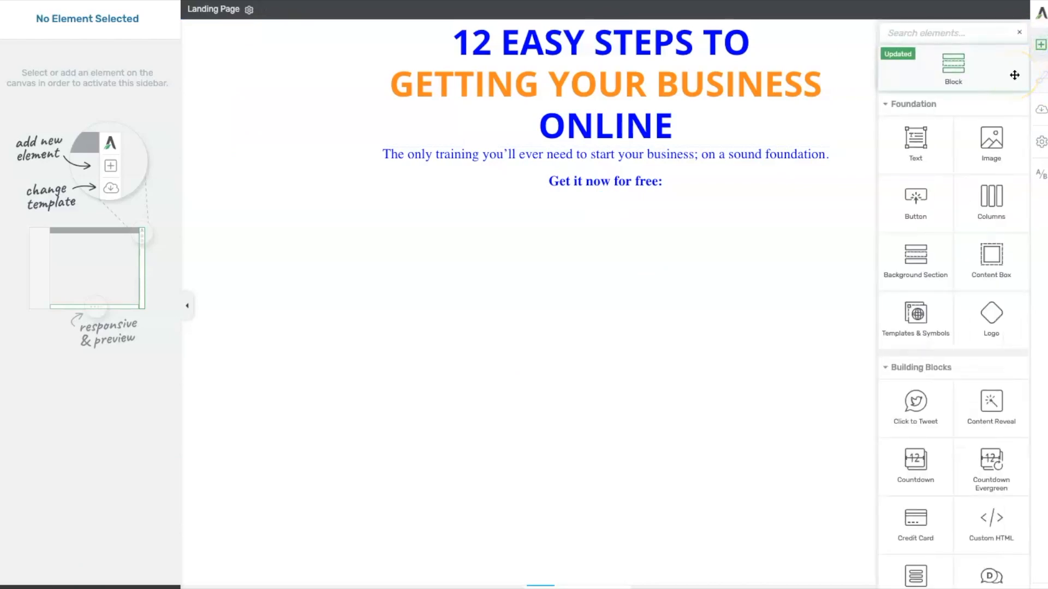
{"action": "left_click_drag", "start_coordinate": [996, 202], "coordinate": [590, 198]}
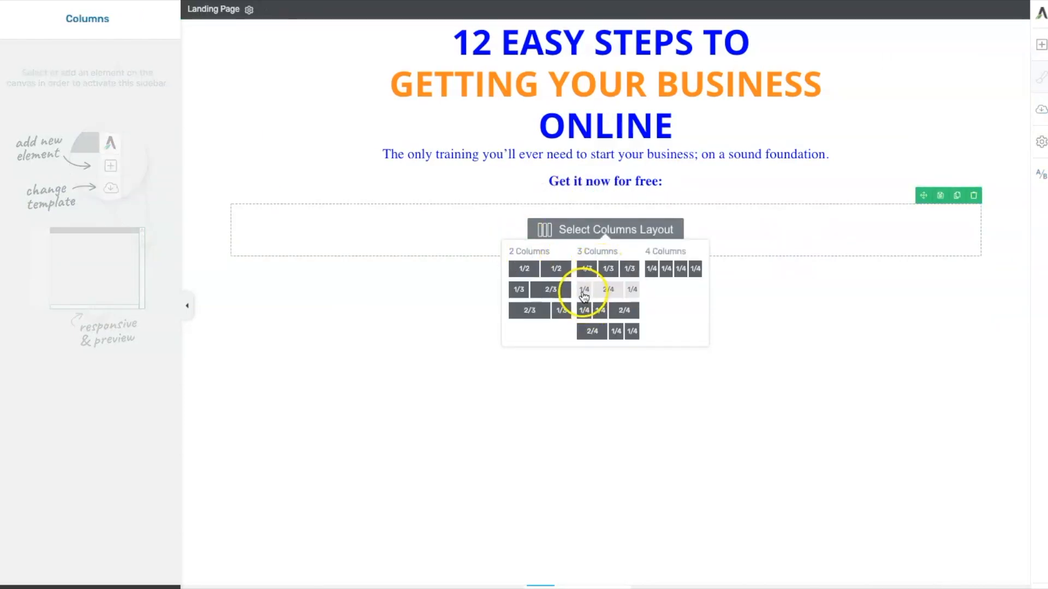
{"action": "left_click", "coordinate": [611, 289]}
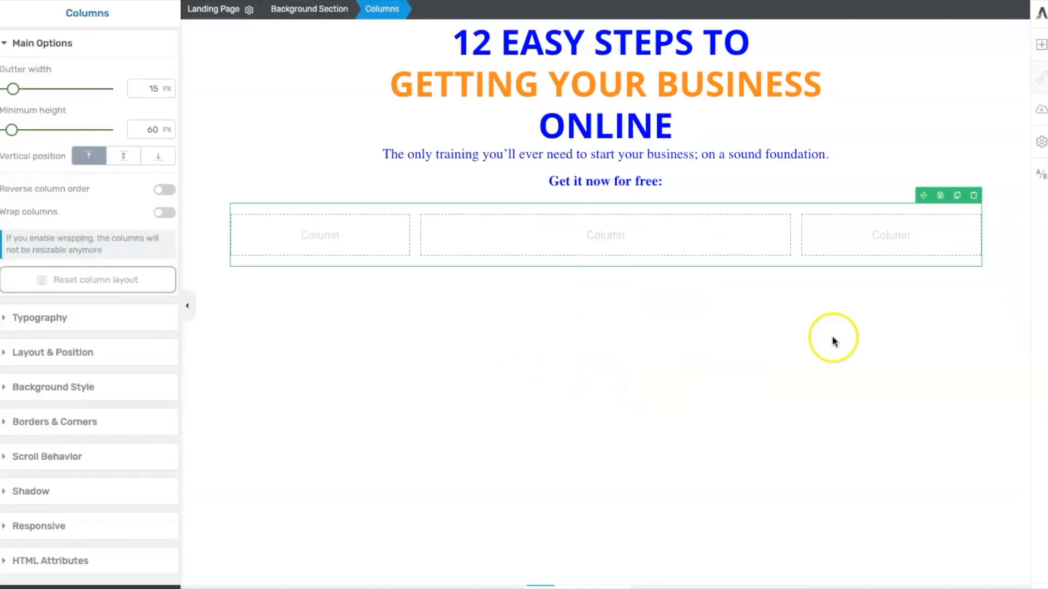
- Search the elements for 'lead' and insert a Lead Generation element into the middle column
{"action": "left_click", "coordinate": [1041, 45]}
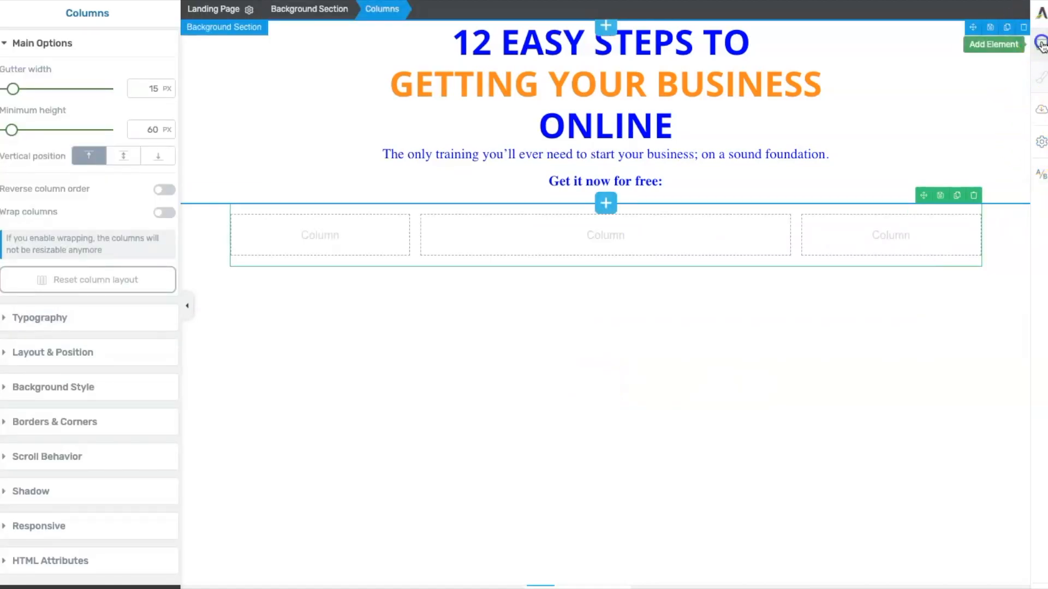
{"action": "left_click", "coordinate": [899, 34]}
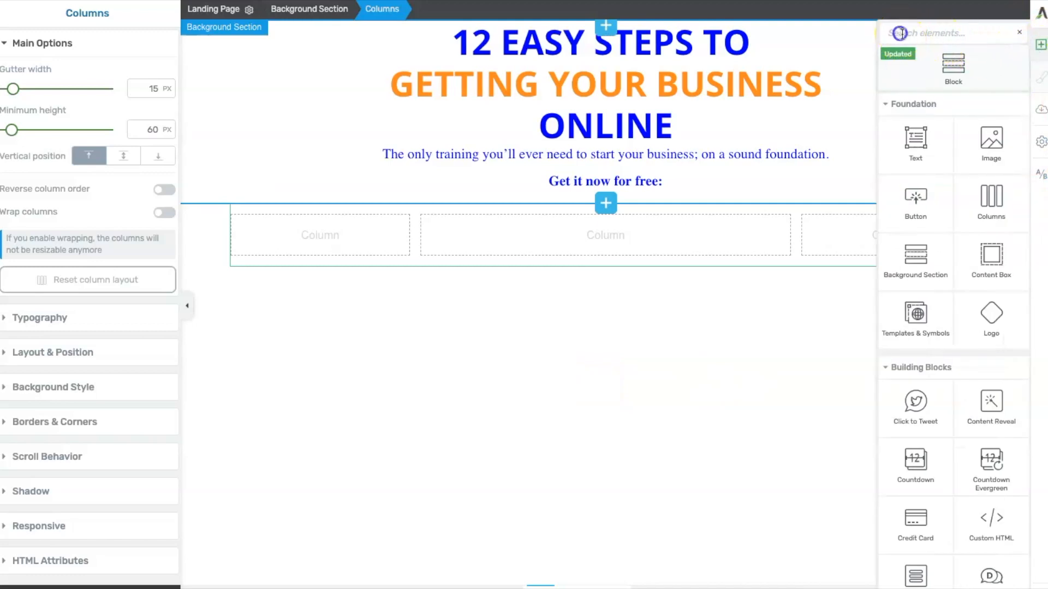
{"action": "type", "text": "lead"}
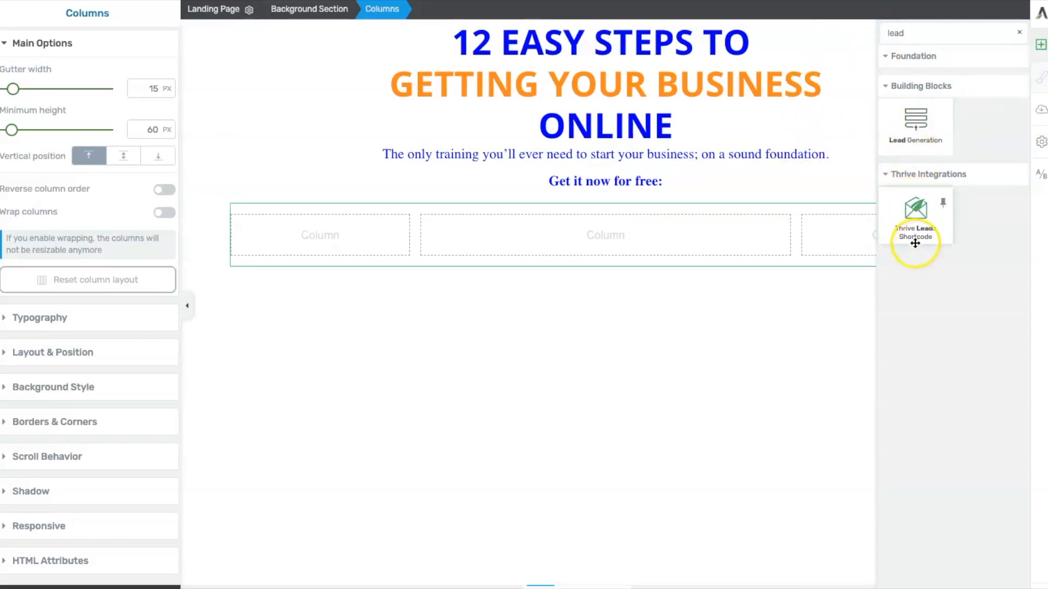
{"action": "left_click_drag", "start_coordinate": [918, 123], "coordinate": [601, 224]}
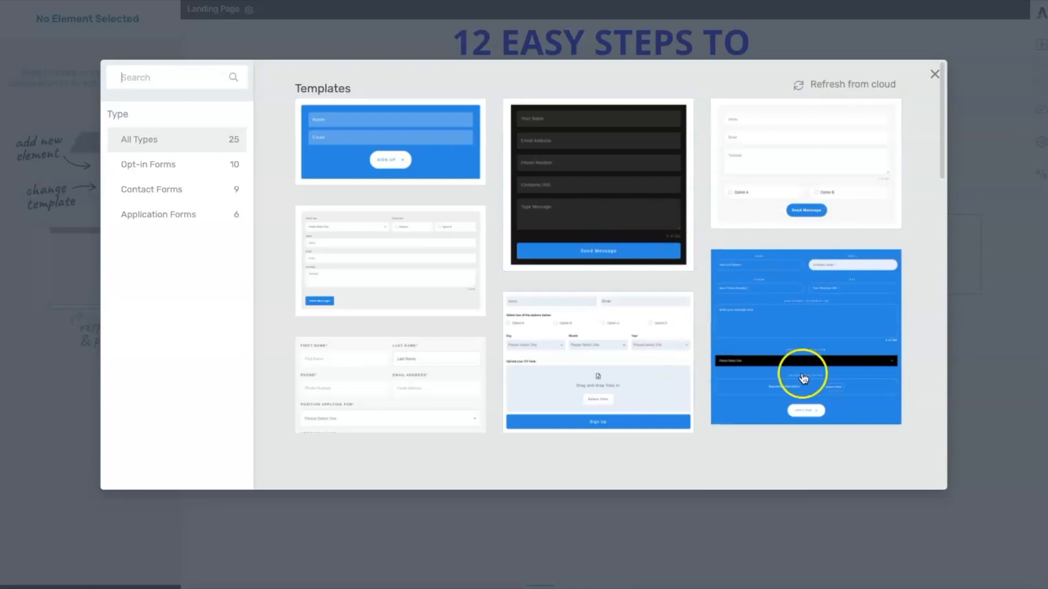
- Choose the simple Name and Email form template with a Sign Up button for the lead generation element
{"action": "left_click_drag", "start_coordinate": [940, 125], "coordinate": [935, 413]}
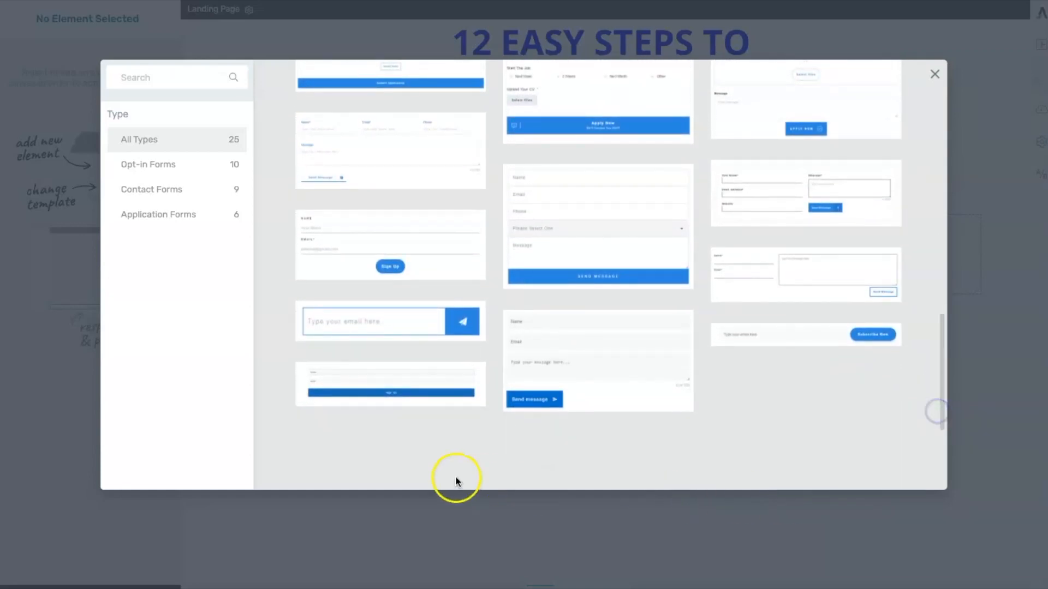
{"action": "left_click", "coordinate": [305, 381]}
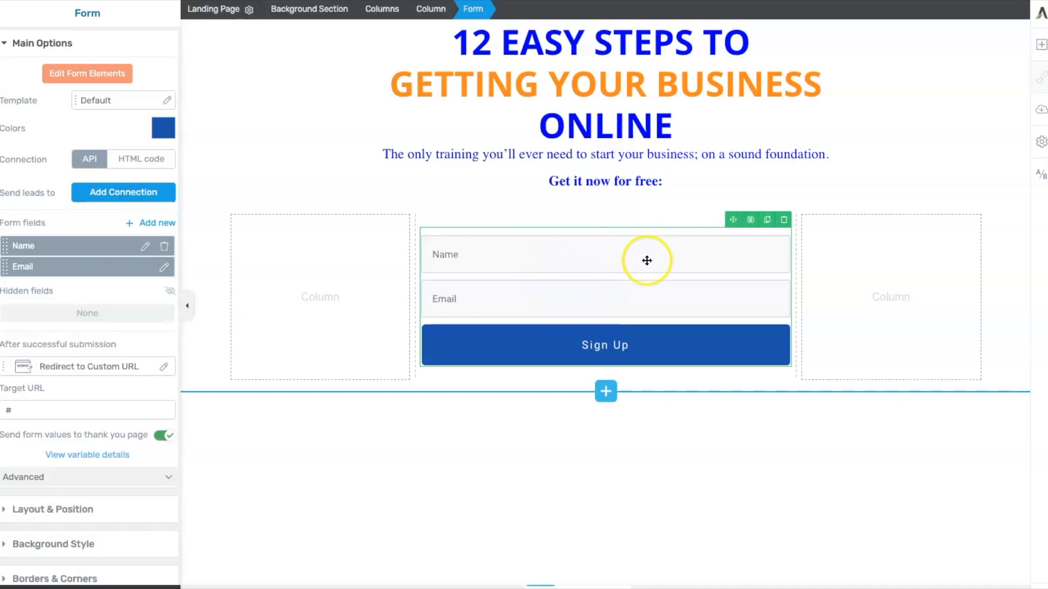
- Edit the form elements and set the top padding of the grouped input fields to 0 px
{"action": "left_click", "coordinate": [83, 77]}
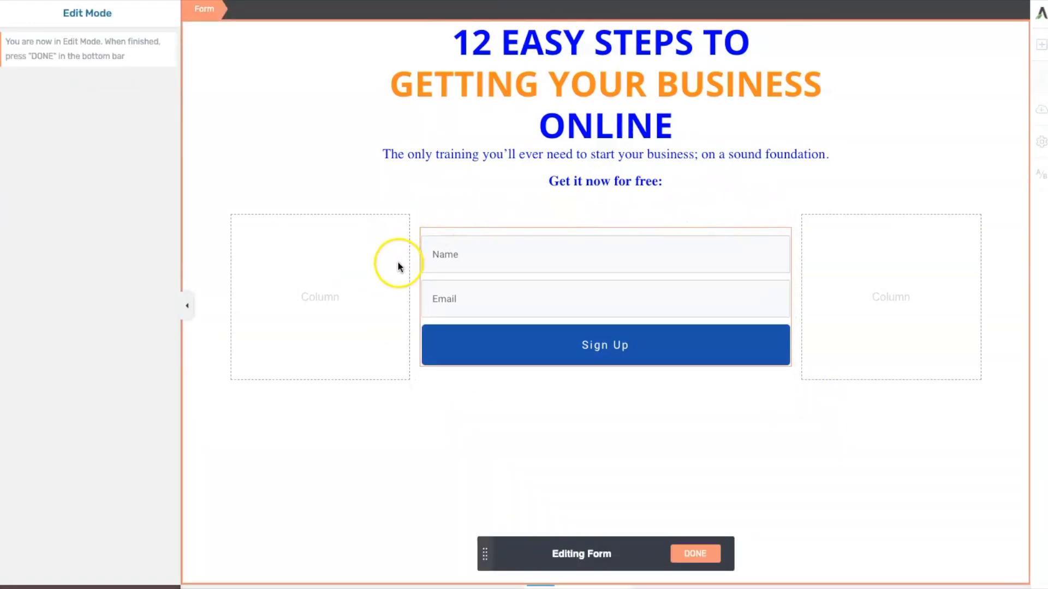
{"action": "left_click", "coordinate": [647, 347]}
{"action": "left_click", "coordinate": [610, 295]}
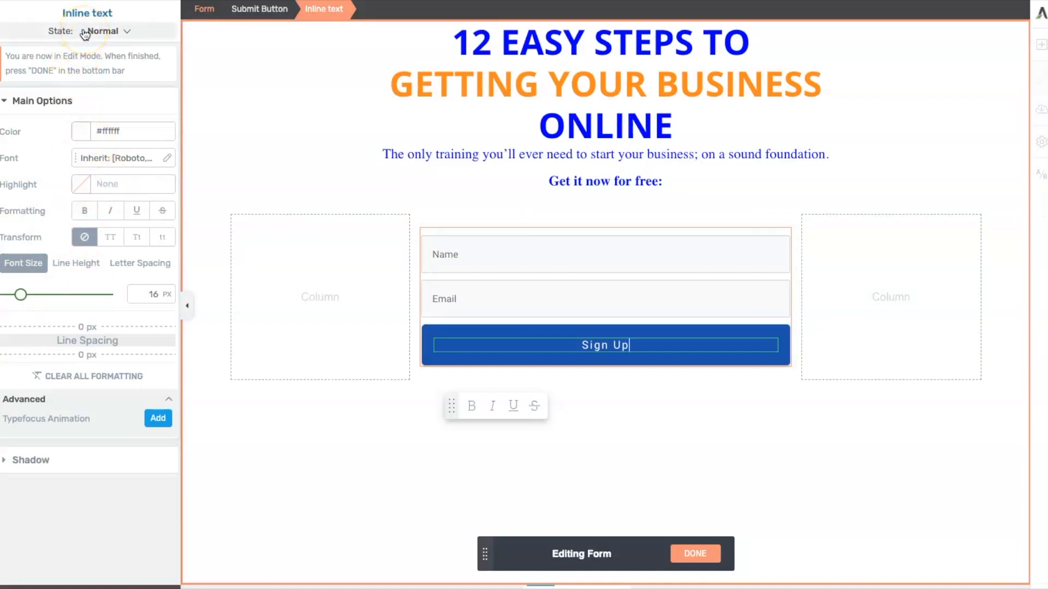
{"action": "left_click", "coordinate": [568, 257]}
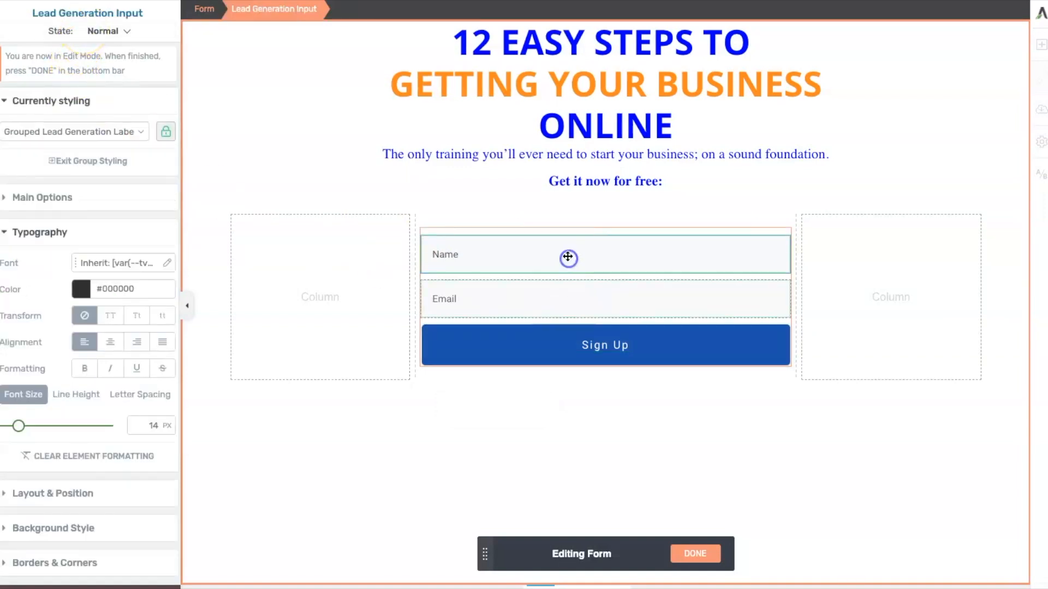
{"action": "left_click", "coordinate": [584, 248]}
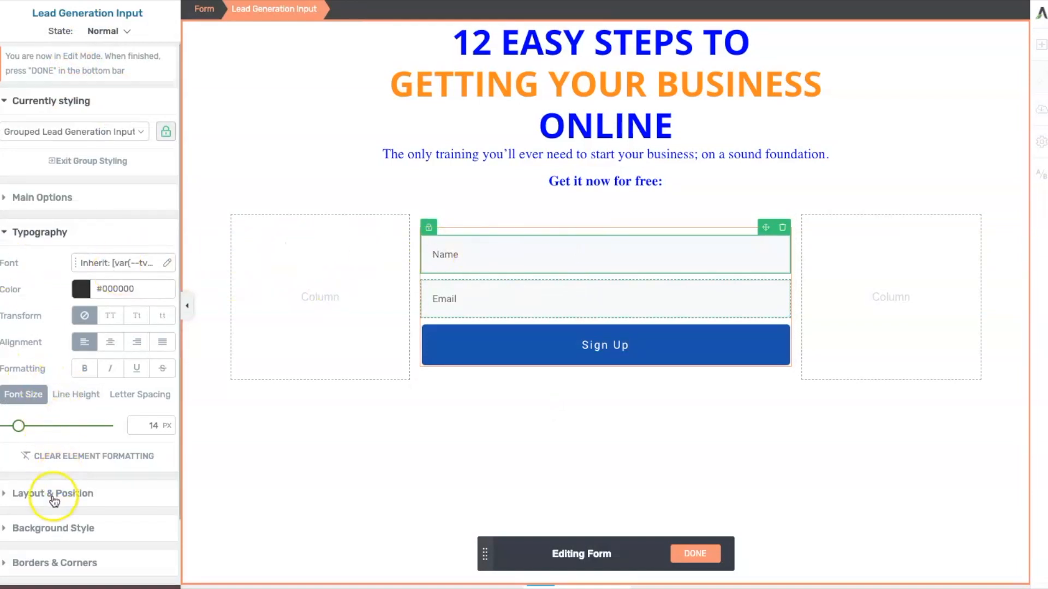
{"action": "left_click", "coordinate": [8, 493]}
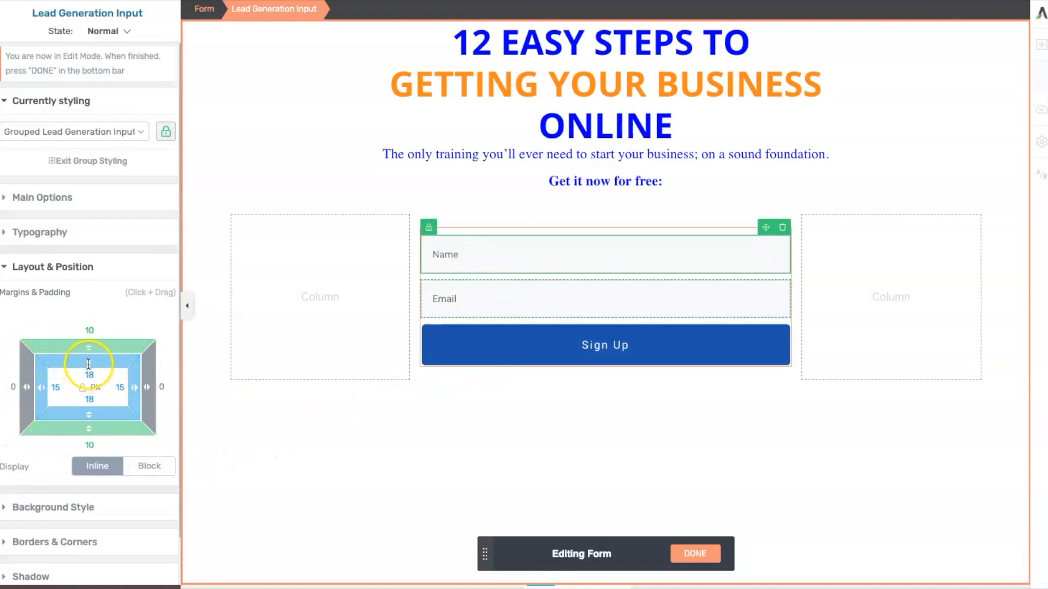
{"action": "left_click_drag", "start_coordinate": [87, 366], "coordinate": [101, 335]}
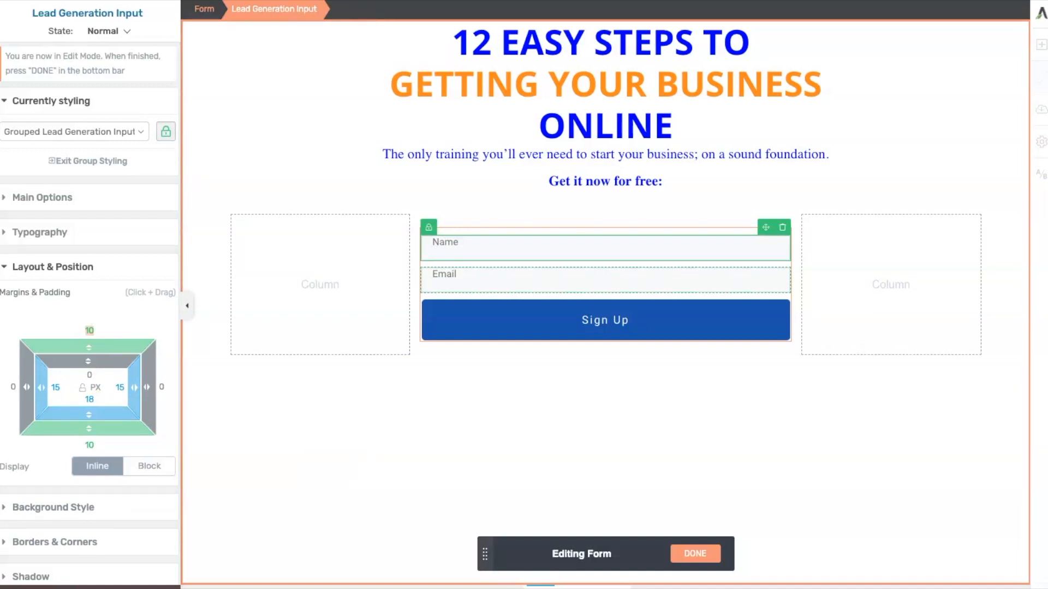
- Delete the 'Sign Up' text from the submit button
{"action": "double_click", "coordinate": [543, 319]}
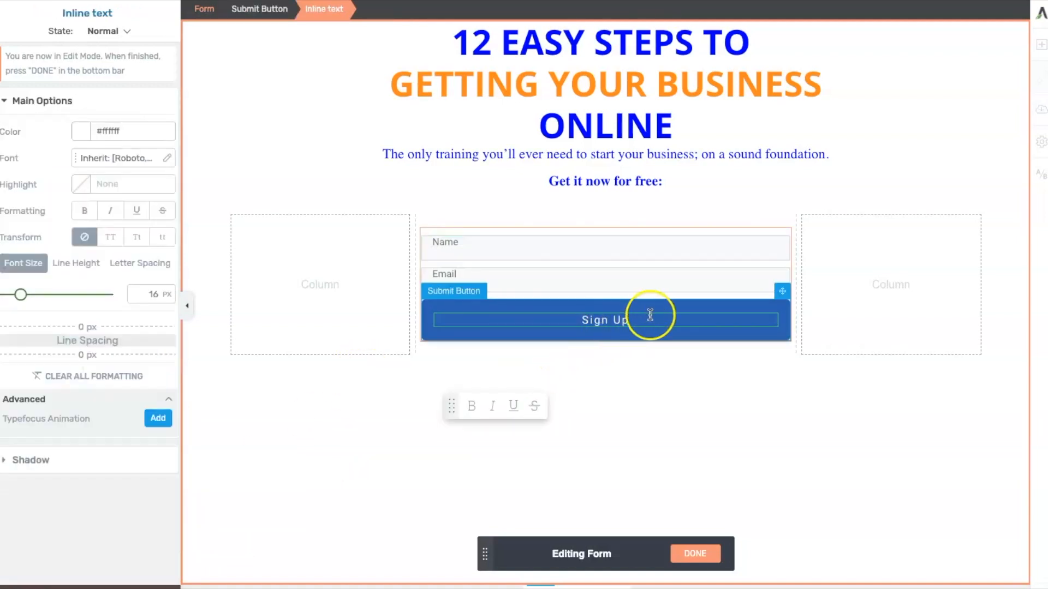
{"action": "left_click_drag", "start_coordinate": [631, 316], "coordinate": [582, 318]}
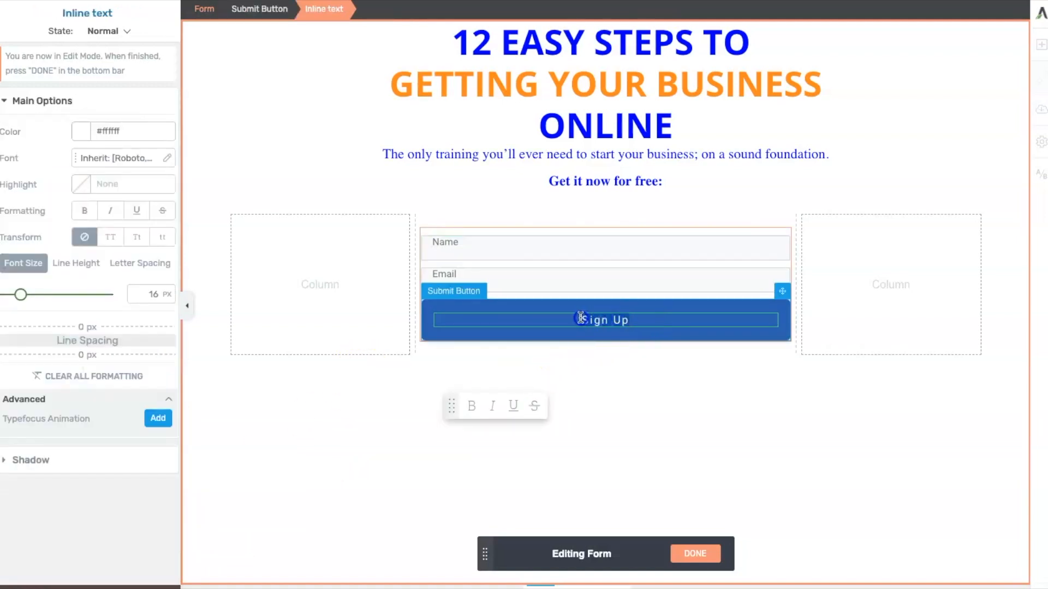
{"action": "key", "text": "BackSpace"}
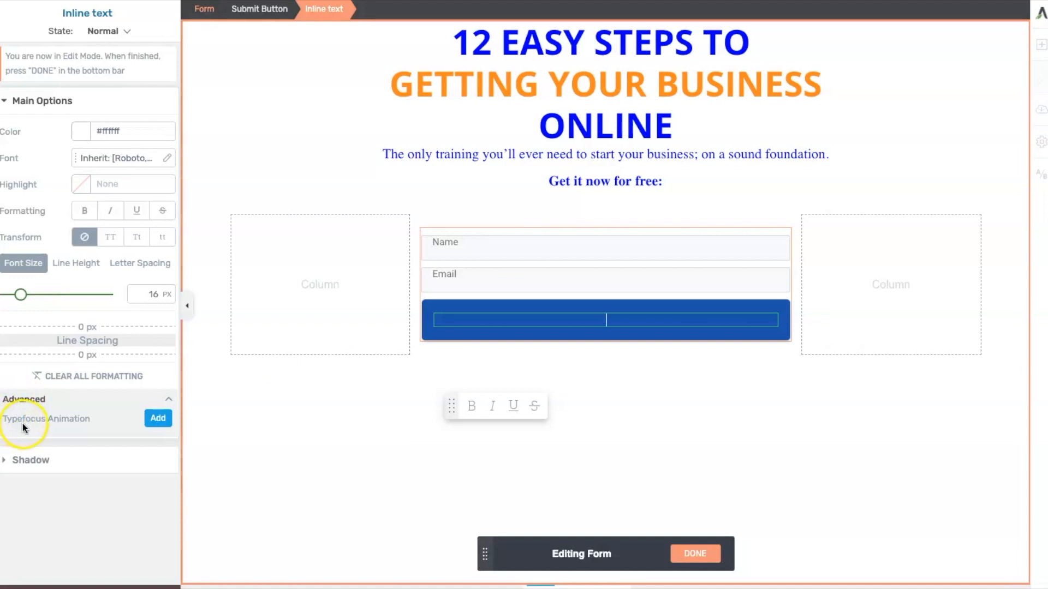
- Add a Typefocus animation to the button text with default text 'I'm in...' and a new text line
{"action": "left_click", "coordinate": [158, 418]}
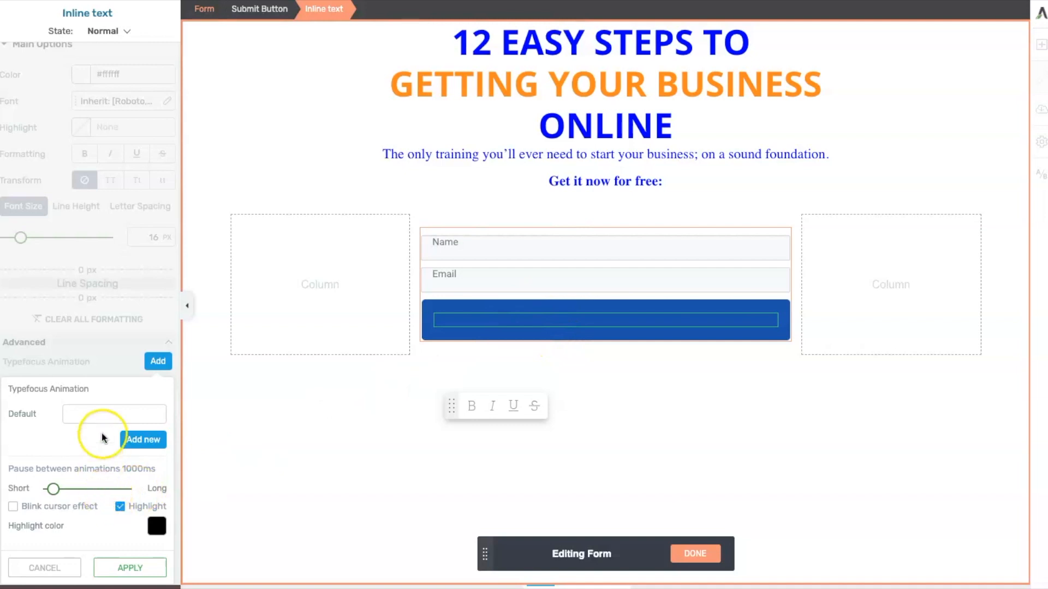
{"action": "left_click", "coordinate": [98, 415]}
{"action": "type", "text": "I'm in..."}
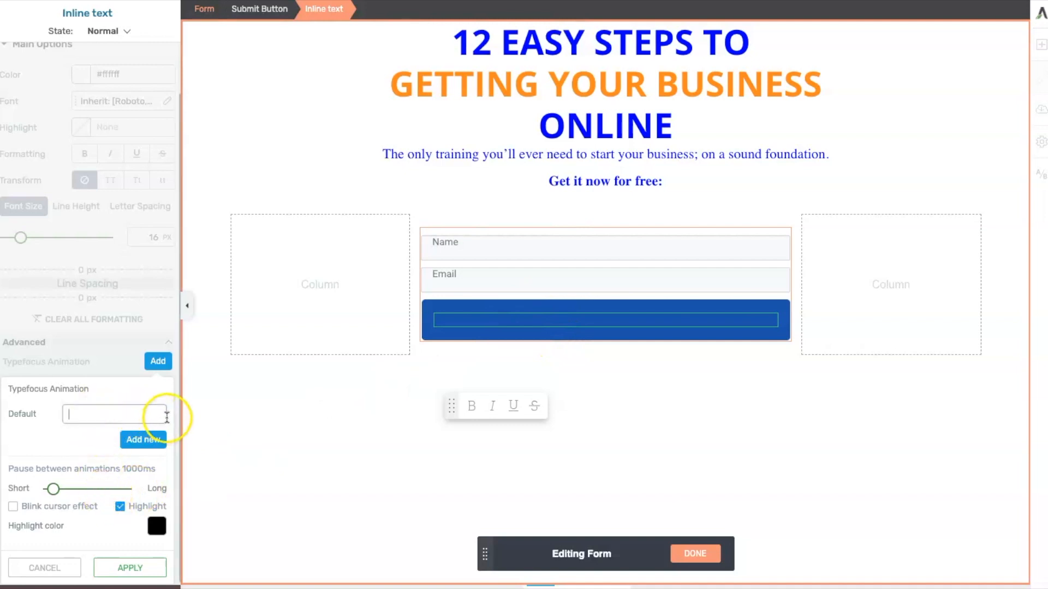
{"action": "left_click", "coordinate": [141, 440]}
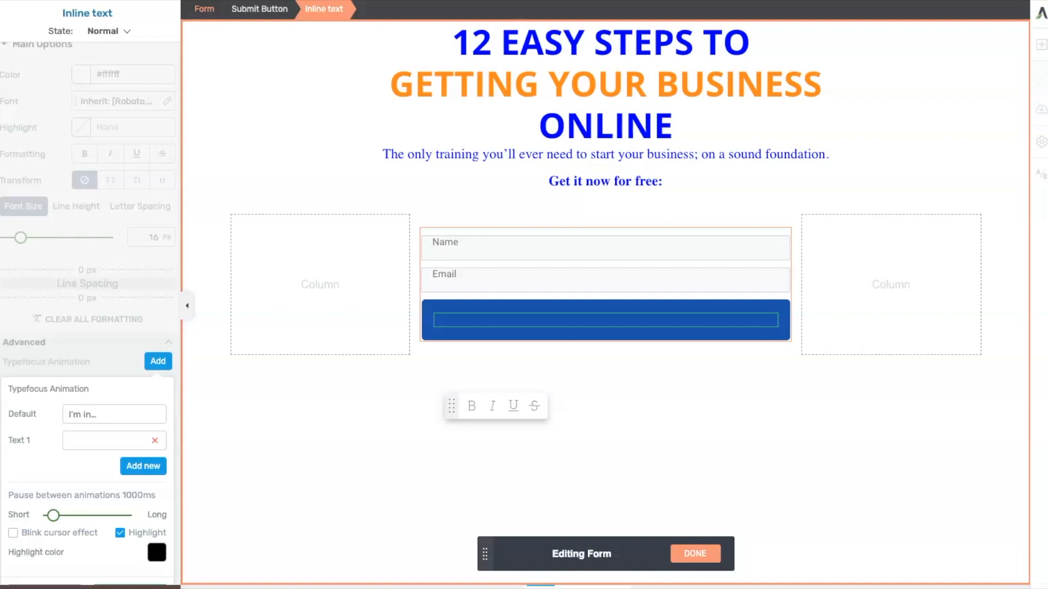
{"action": "left_click", "coordinate": [80, 439]}
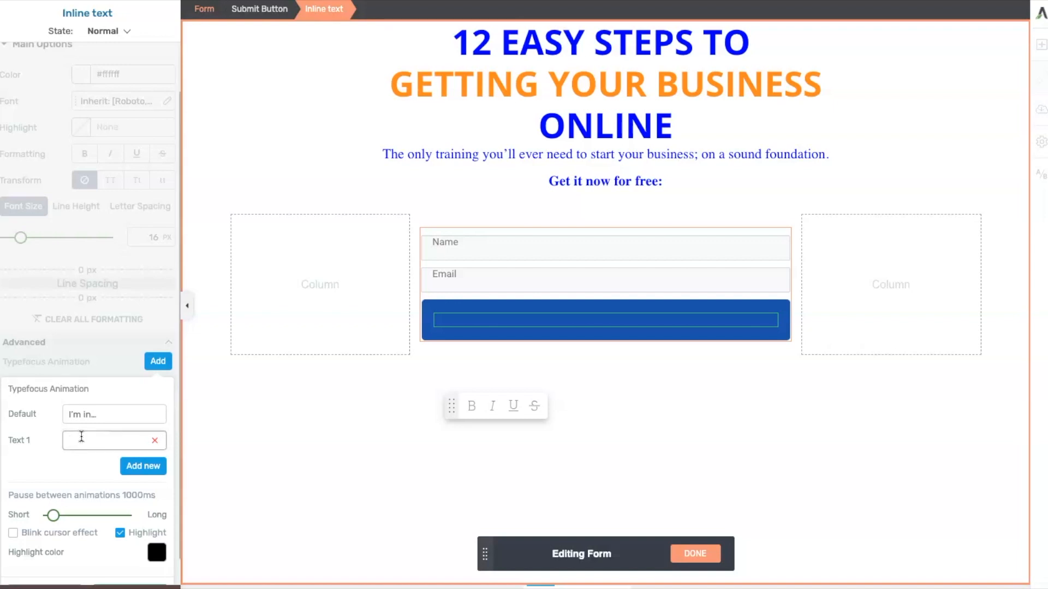
- Enter '...and ready to get started.' as Text 1, apply the animation and finish form editing
{"action": "key", "text": "ctrl+v"}
{"action": "key", "text": "Left"}
{"action": "key", "text": "Left"}
{"action": "key", "text": "Left"}
{"action": "key", "text": "Left"}
{"action": "key", "text": "BackSpace"}
{"action": "type", "text": "...a"}
{"action": "left_click", "coordinate": [67, 443]}
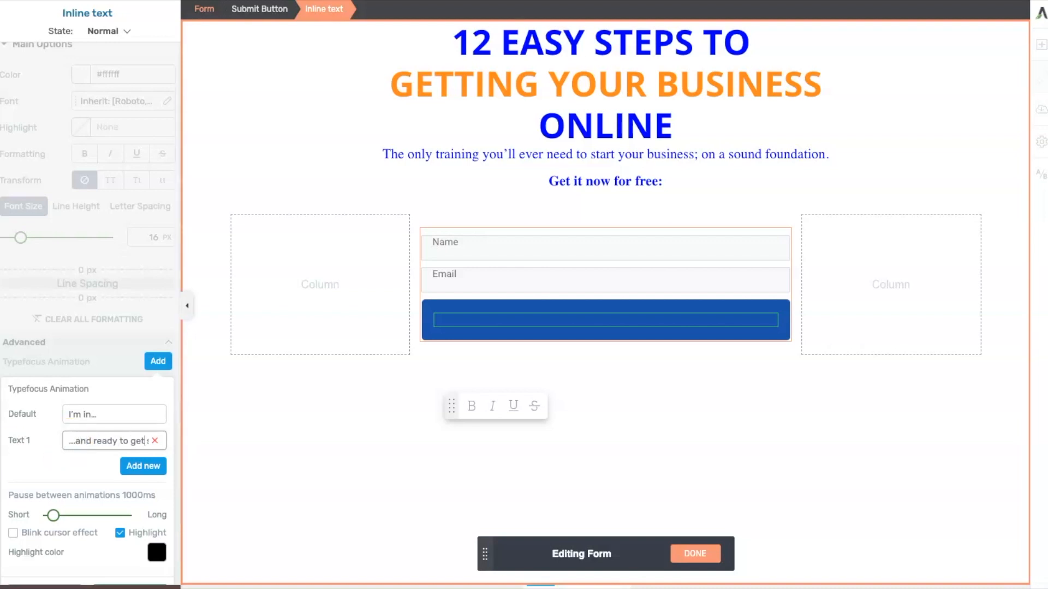
{"action": "key", "text": "Right"}
{"action": "key", "text": "Right"}
{"action": "key", "text": "Right"}
{"action": "key", "text": "Right"}
{"action": "key", "text": "Right"}
{"action": "key", "text": "Right"}
{"action": "key", "text": "BackSpace"}
{"action": "key", "text": "BackSpace"}
{"action": "key", "text": "BackSpace"}
{"action": "type", "text": ","}
{"action": "scroll", "coordinate": [163, 483], "scroll_direction": "down", "scroll_amount": 1}
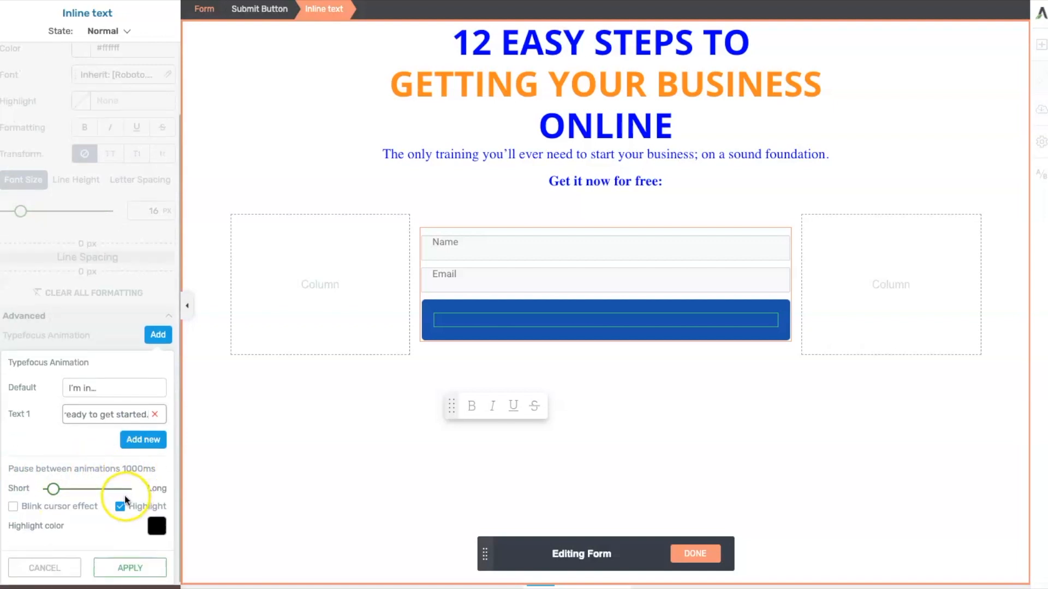
{"action": "left_click", "coordinate": [119, 575]}
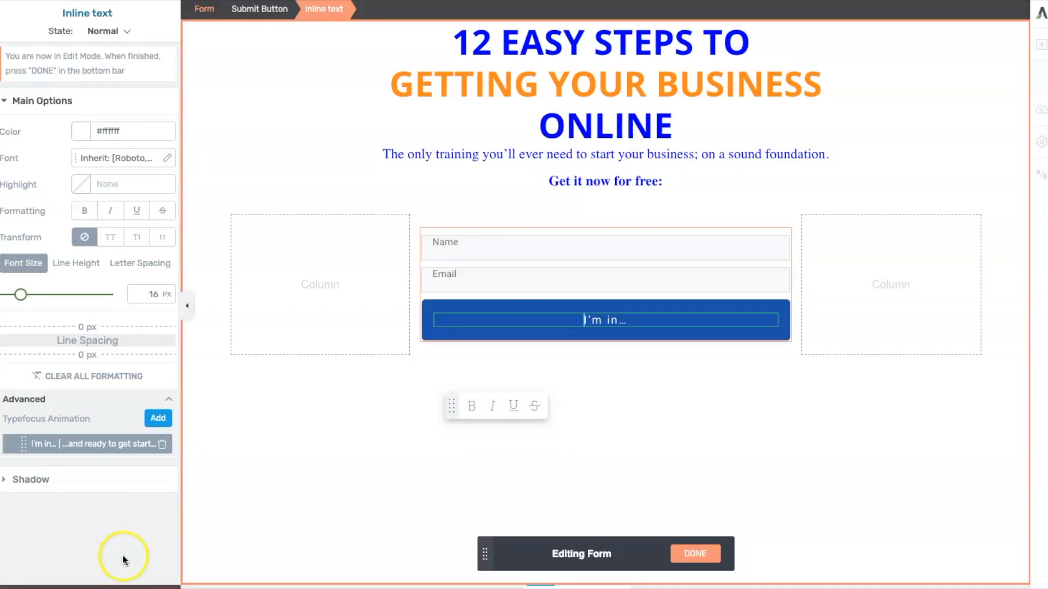
{"action": "left_click", "coordinate": [694, 554]}
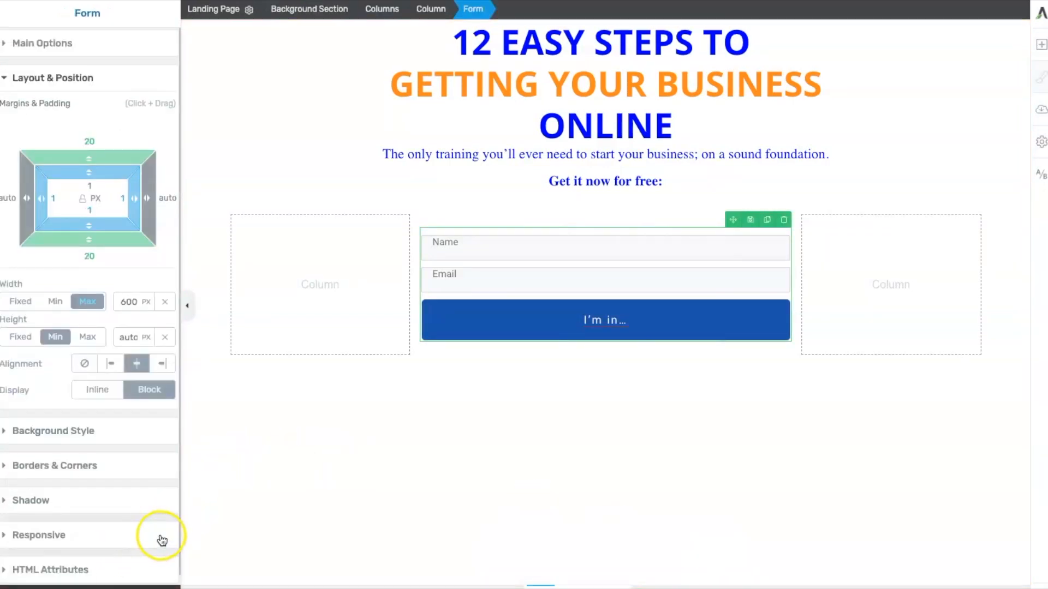
- Reopen the button's Typefocus animation, toggle off its highlight option and apply the change
{"action": "scroll", "coordinate": [158, 538], "scroll_direction": "down", "scroll_amount": 1}
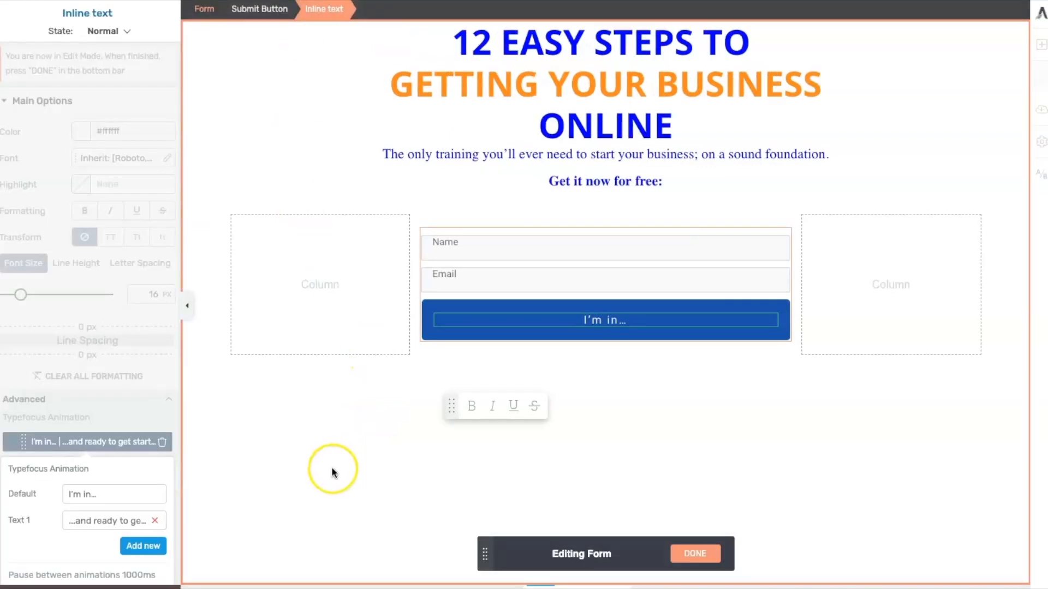
{"action": "left_click", "coordinate": [113, 443]}
{"action": "left_click", "coordinate": [78, 533]}
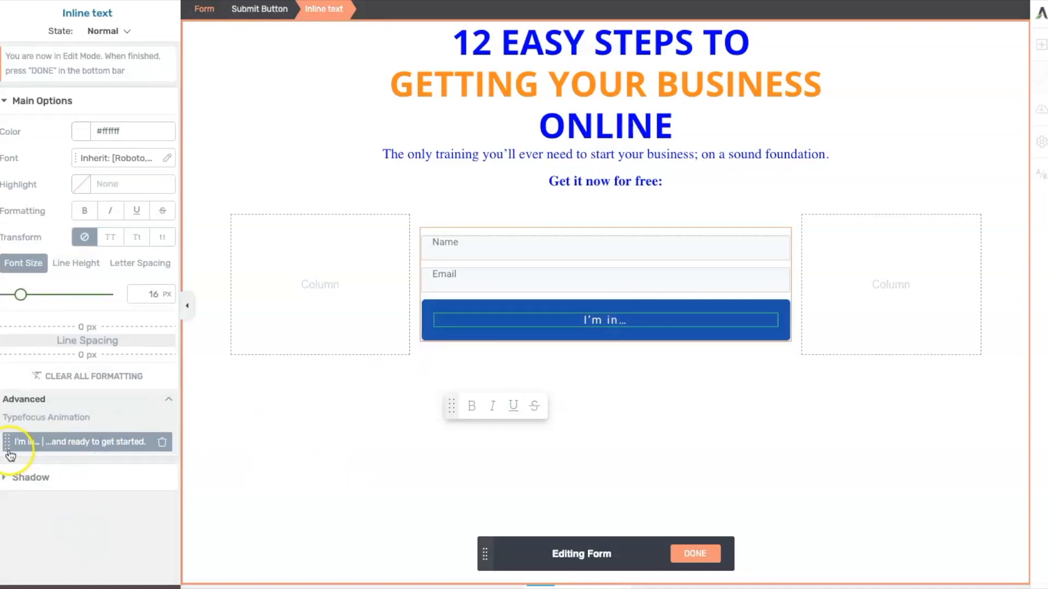
{"action": "left_click", "coordinate": [61, 447]}
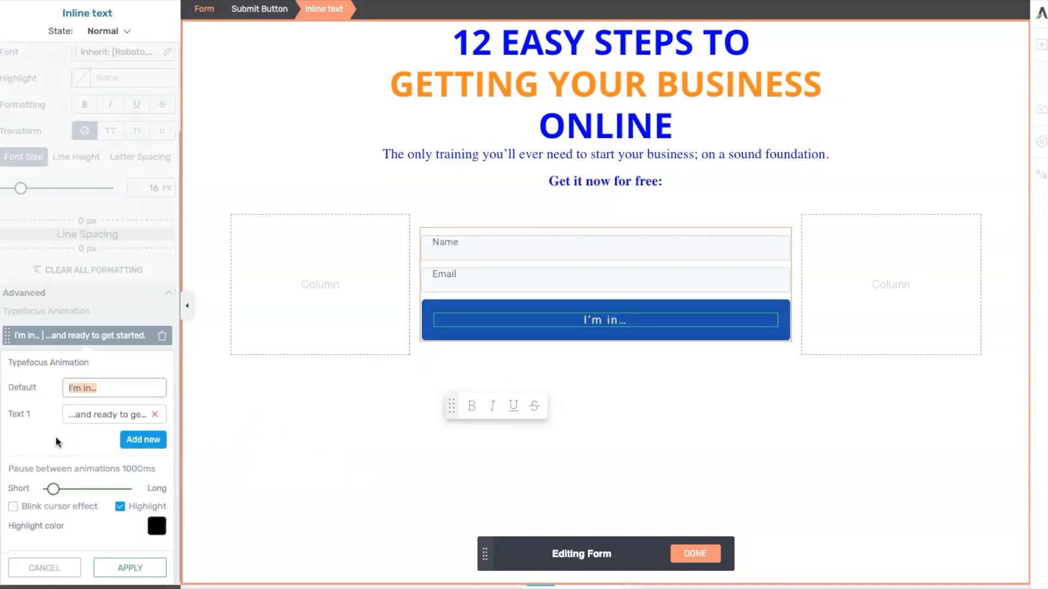
{"action": "left_click", "coordinate": [114, 532]}
{"action": "left_click", "coordinate": [120, 507]}
{"action": "left_click", "coordinate": [124, 569]}
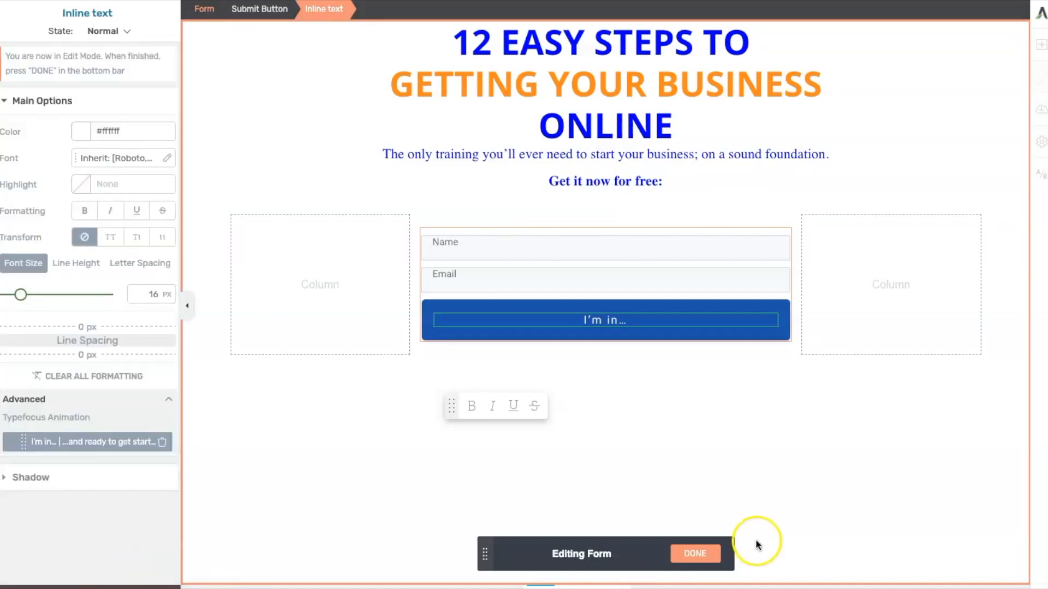
- Set the submit button's text font size to 33 px in form editing
{"action": "left_click", "coordinate": [694, 553]}
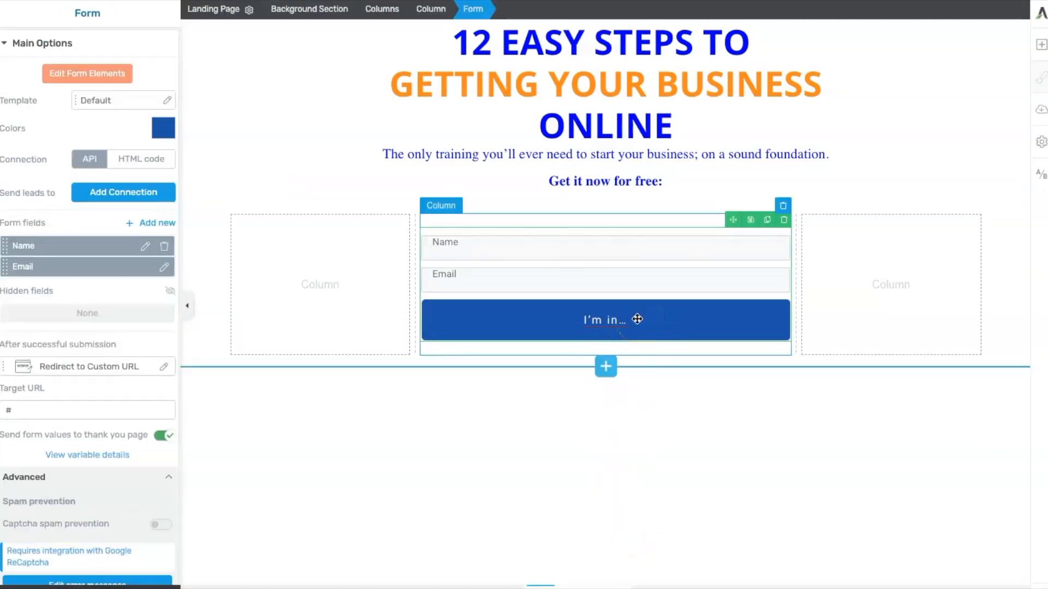
{"action": "left_click", "coordinate": [77, 76]}
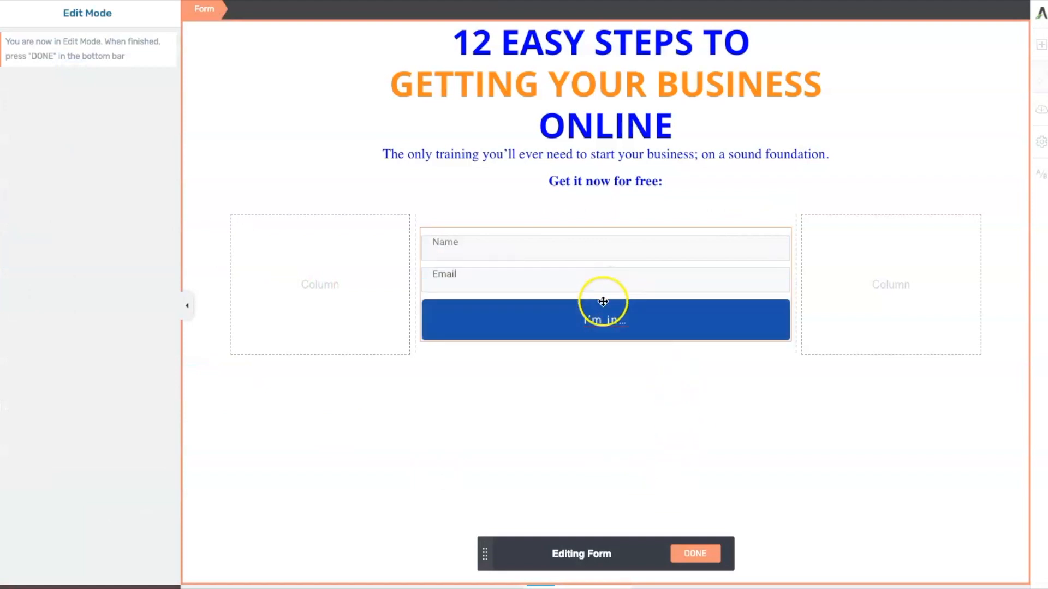
{"action": "left_click", "coordinate": [620, 319]}
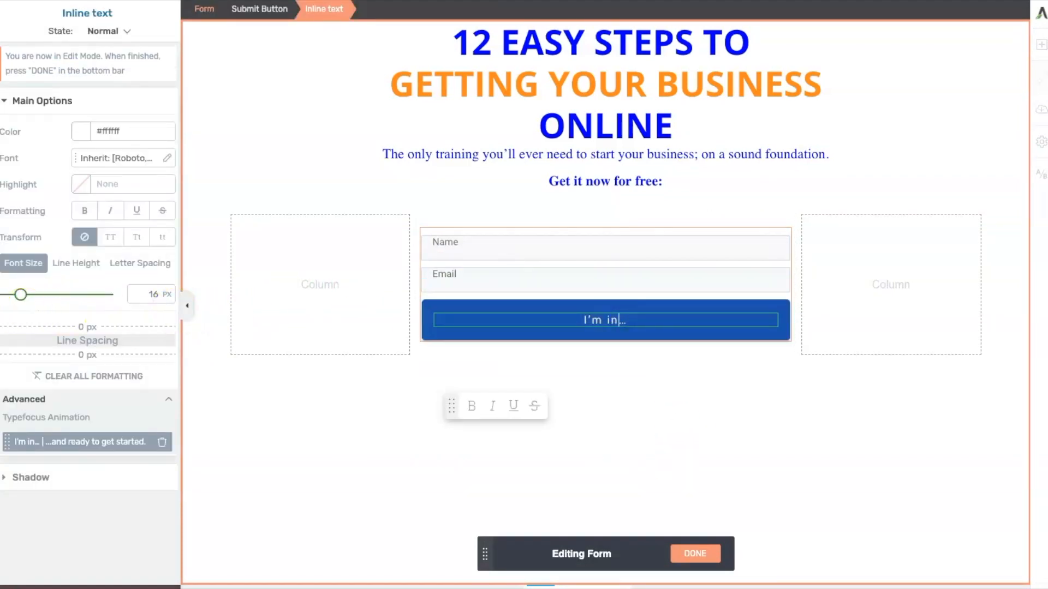
{"action": "left_click_drag", "start_coordinate": [24, 295], "coordinate": [29, 295]}
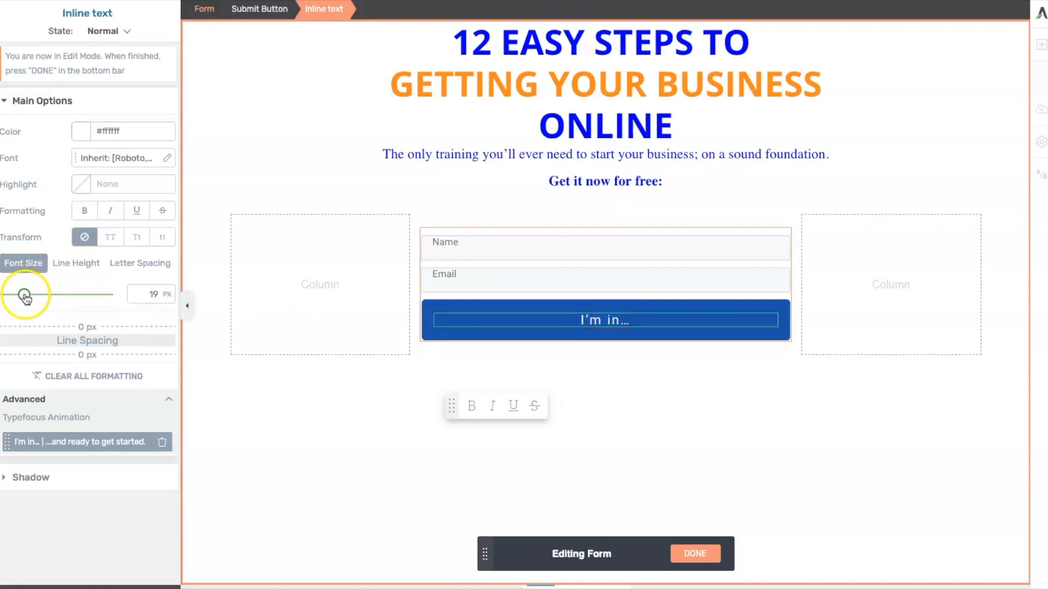
{"action": "left_click", "coordinate": [26, 295]}
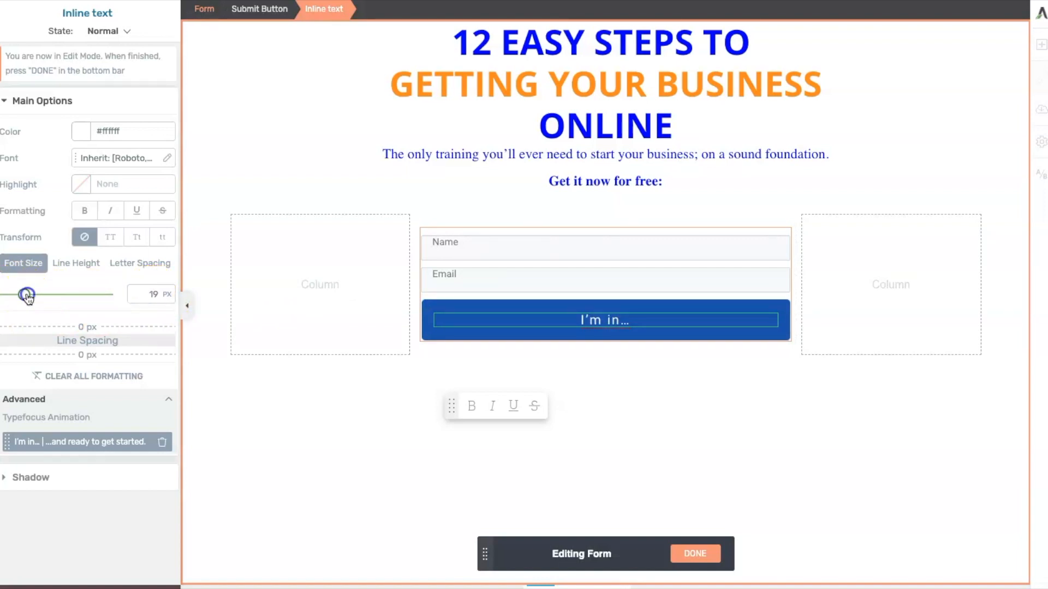
{"action": "left_click_drag", "start_coordinate": [28, 296], "coordinate": [38, 295]}
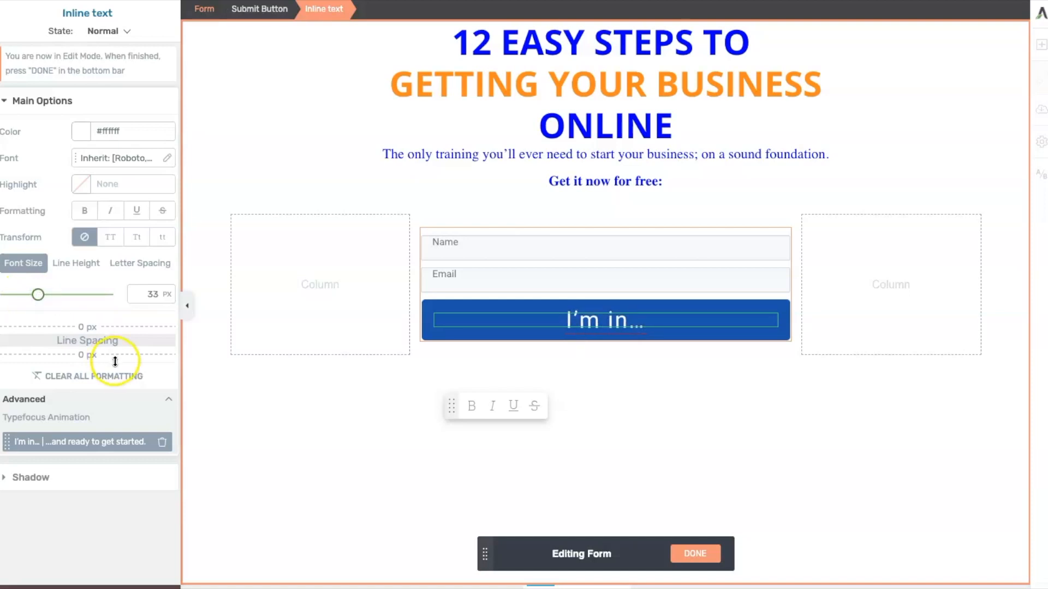
{"action": "left_click", "coordinate": [695, 553]}
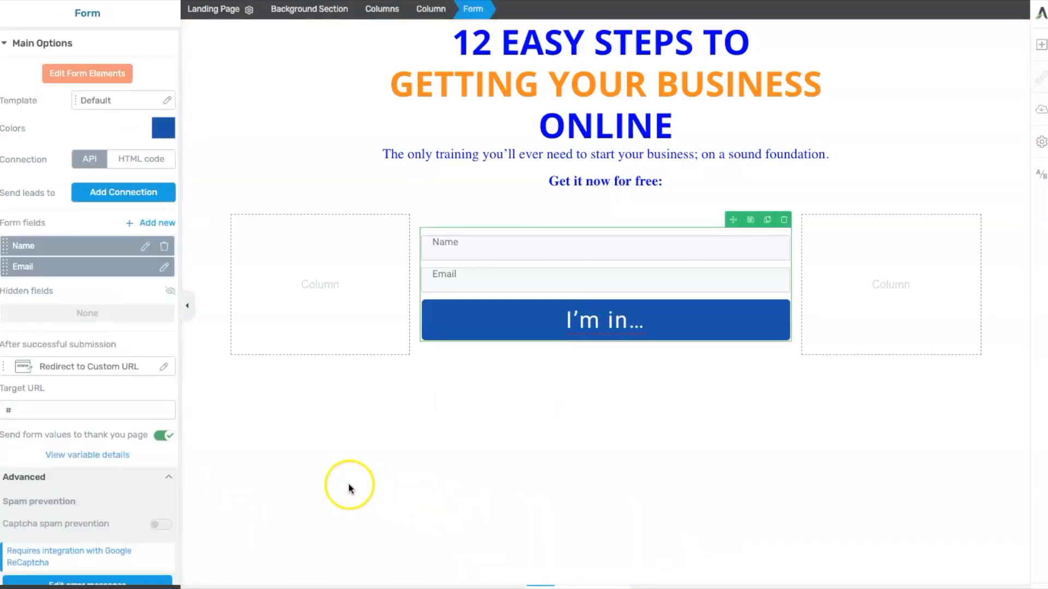
- Save the page and preview it
{"action": "left_click", "coordinate": [167, 585]}
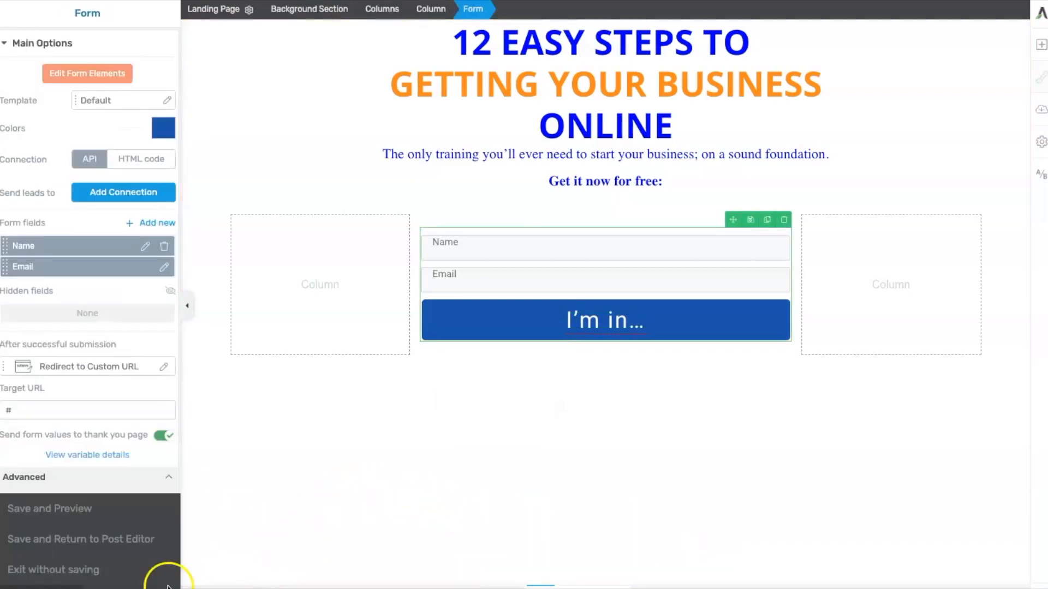
{"action": "left_click", "coordinate": [64, 512]}
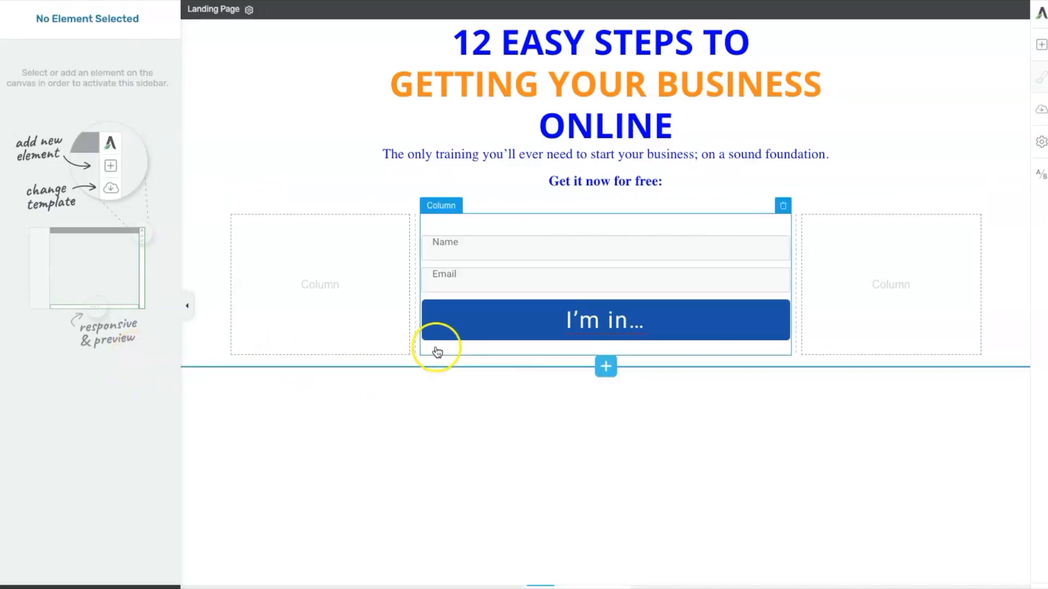
- Change the form's colour to the saved orange swatch
{"action": "left_click", "coordinate": [539, 319]}
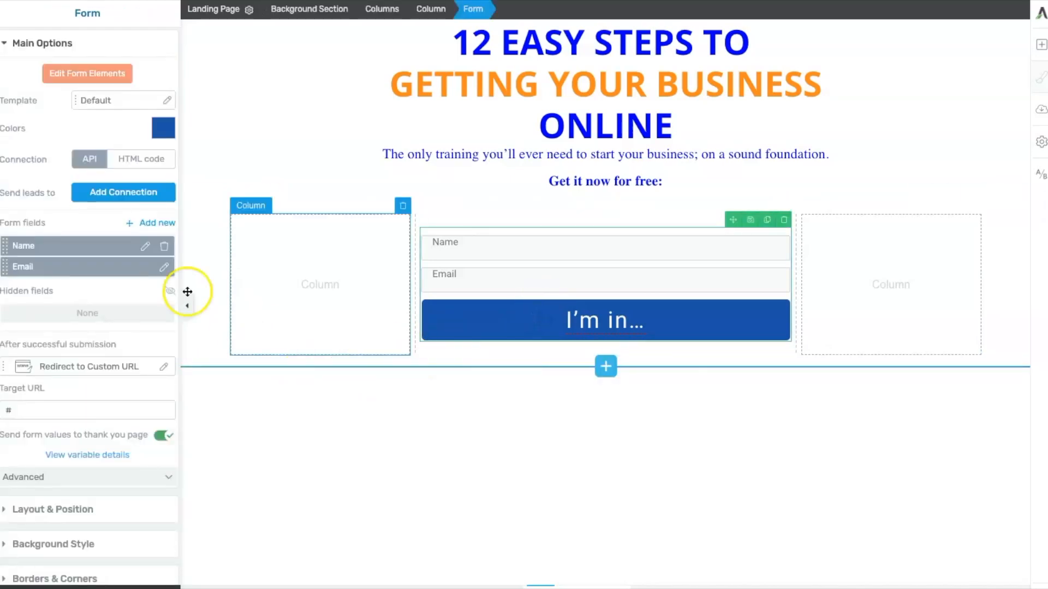
{"action": "left_click", "coordinate": [159, 134]}
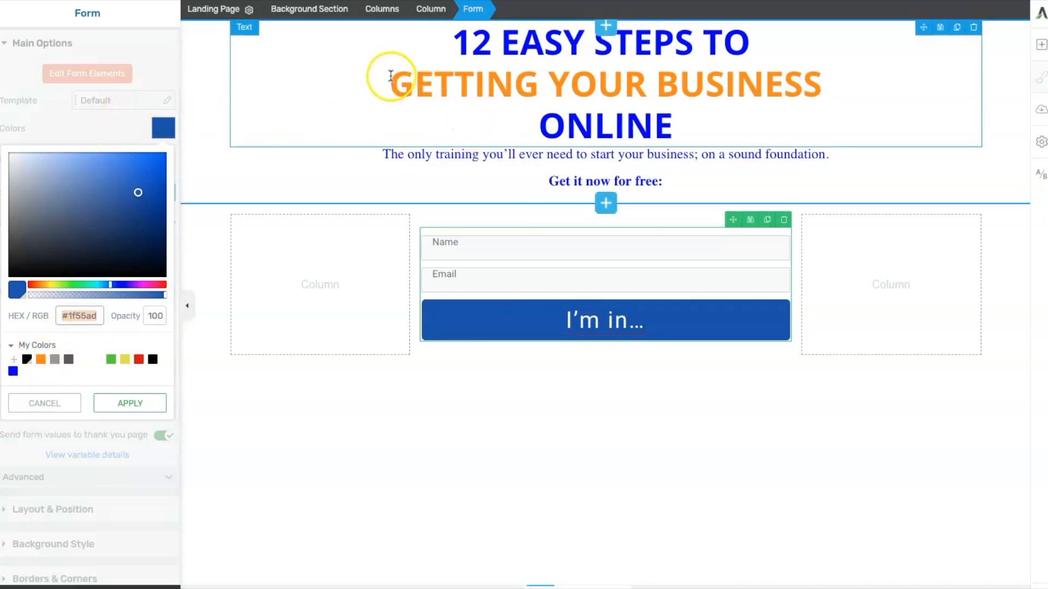
{"action": "left_click", "coordinate": [41, 359]}
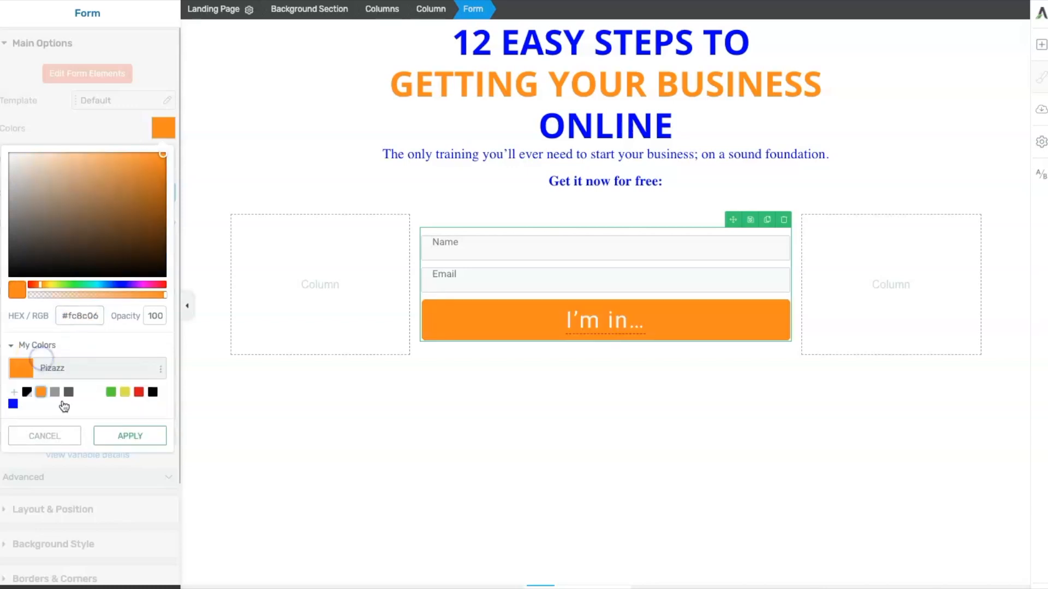
{"action": "left_click", "coordinate": [131, 438]}
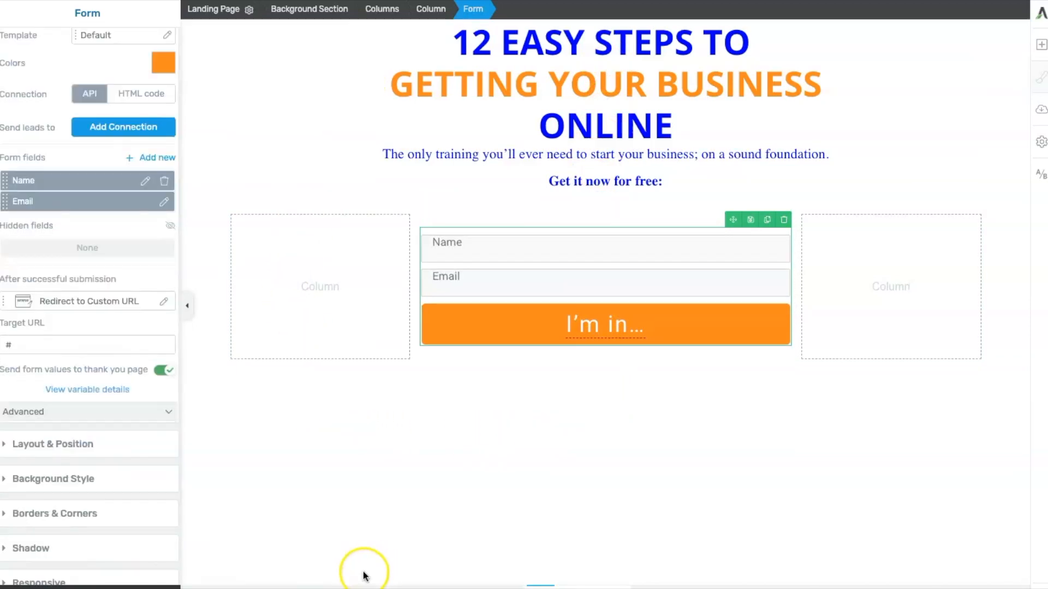
- Open the Name field's settings, toggle Required on and back off, and apply
{"action": "left_click", "coordinate": [335, 515]}
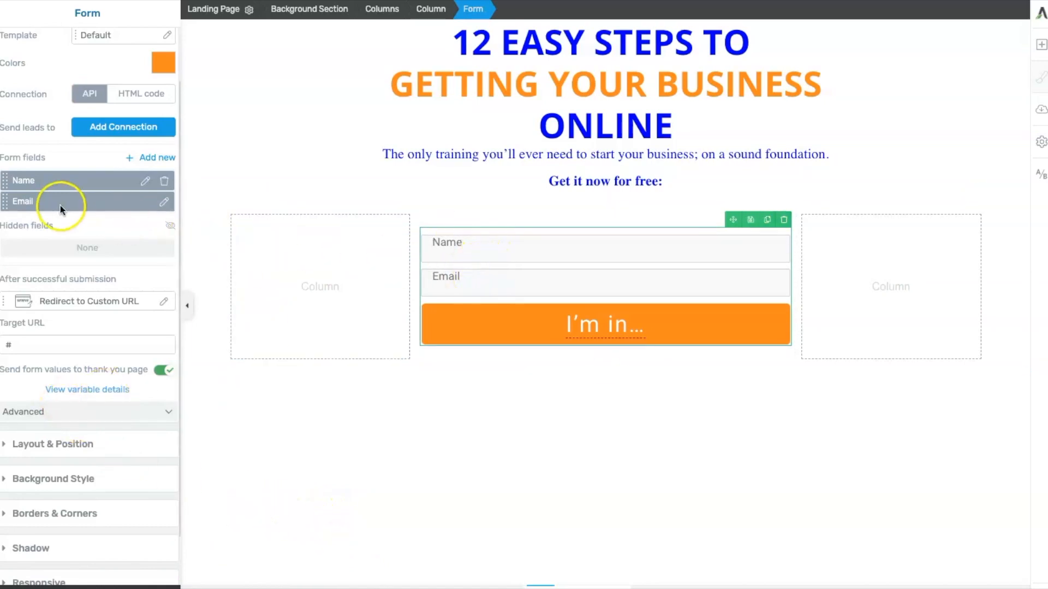
{"action": "left_click", "coordinate": [144, 182]}
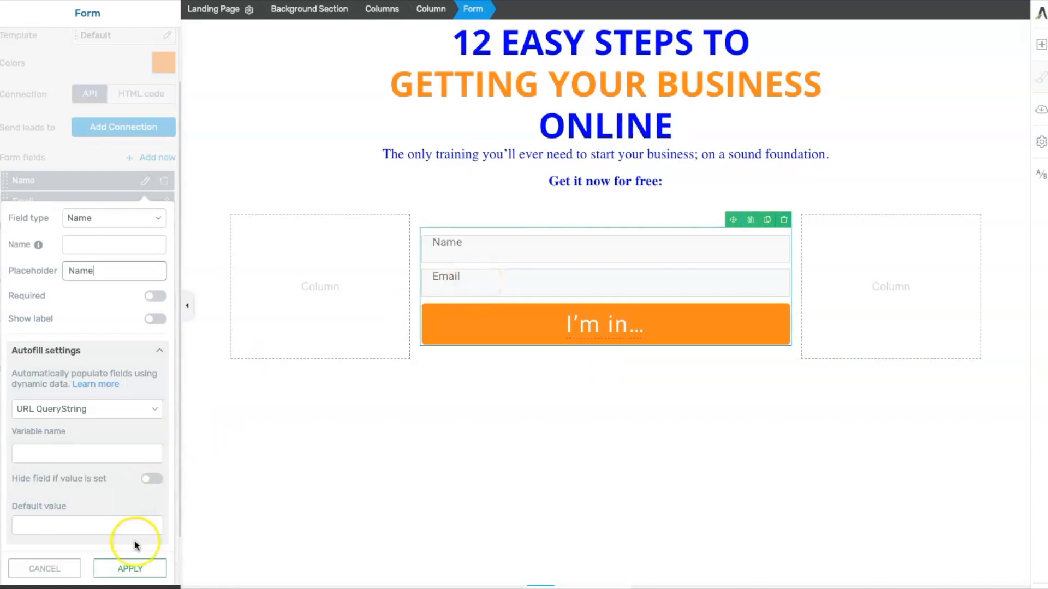
{"action": "left_click", "coordinate": [155, 300]}
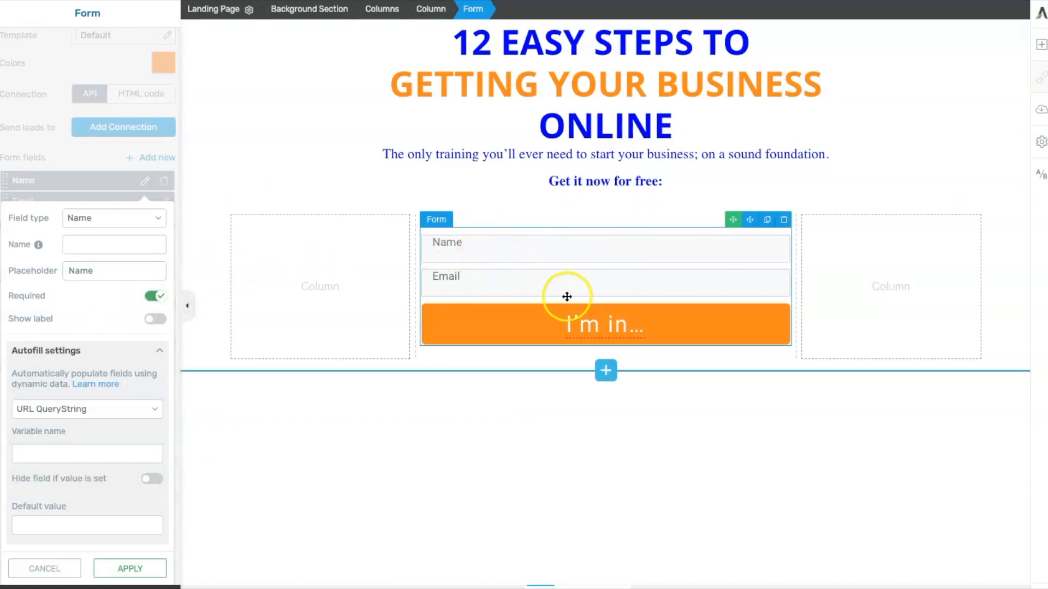
{"action": "left_click", "coordinate": [154, 297]}
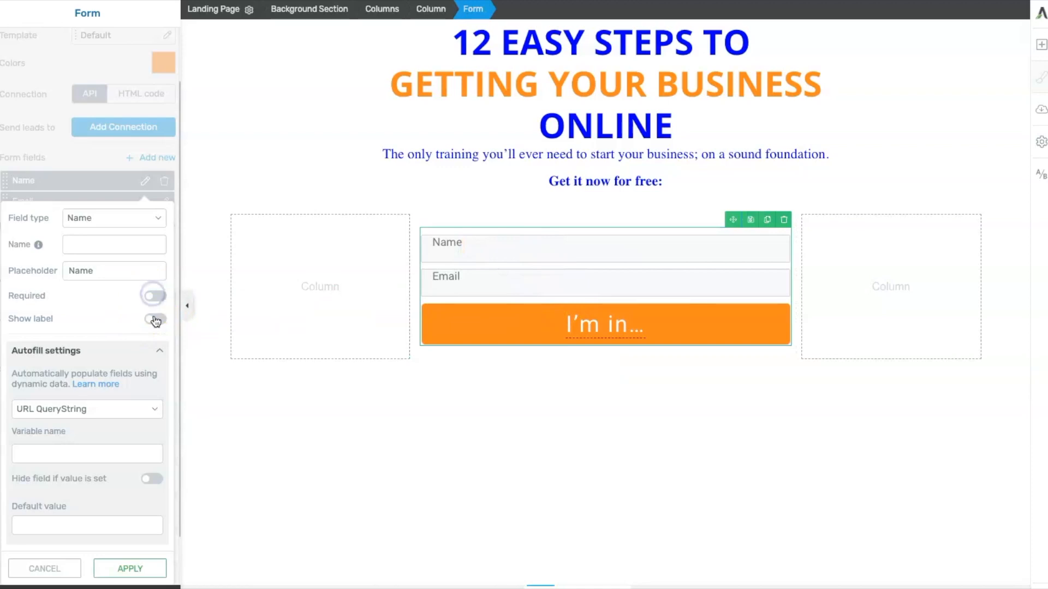
{"action": "left_click", "coordinate": [131, 568]}
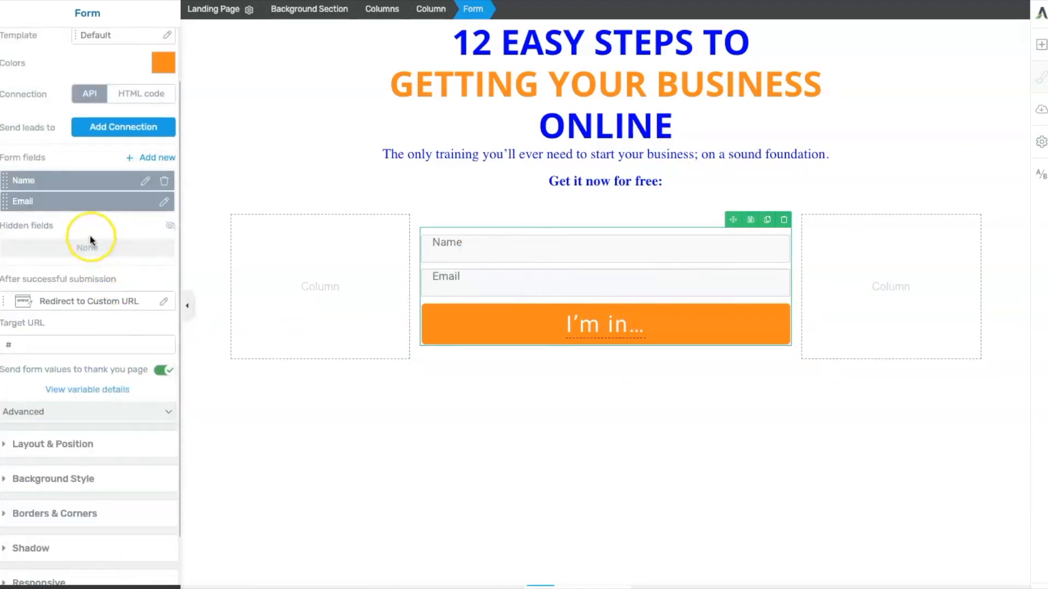
{"action": "left_click", "coordinate": [164, 202]}
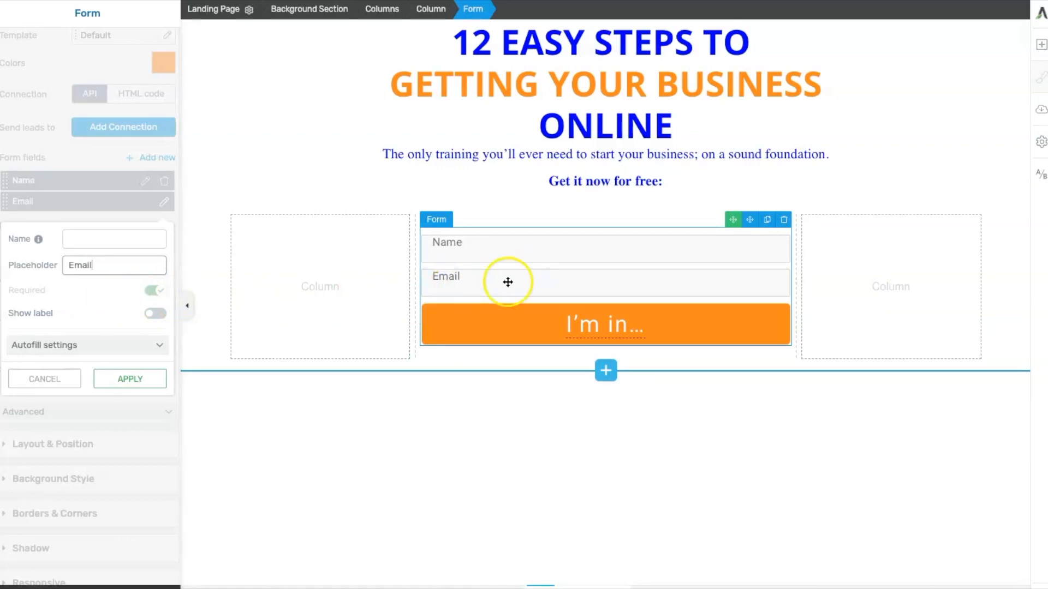
{"action": "left_click", "coordinate": [124, 379]}
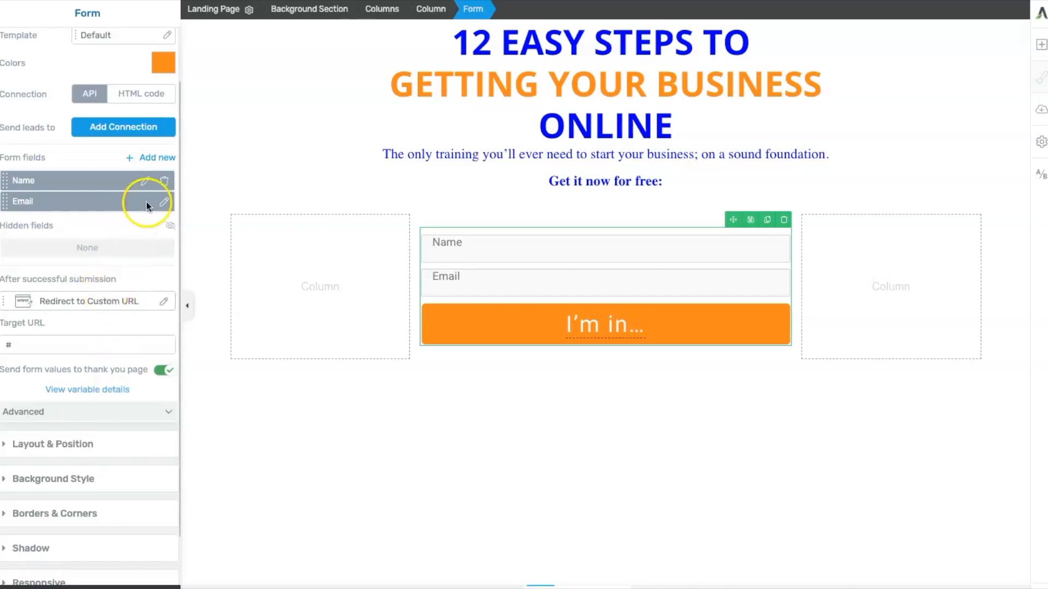
{"action": "left_click", "coordinate": [160, 159]}
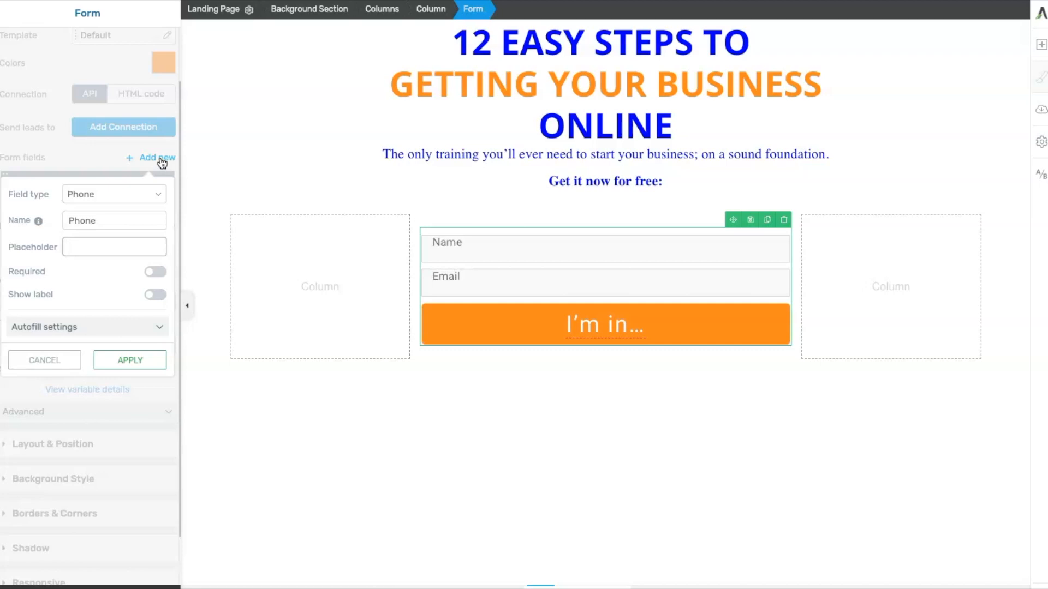
{"action": "left_click", "coordinate": [319, 491]}
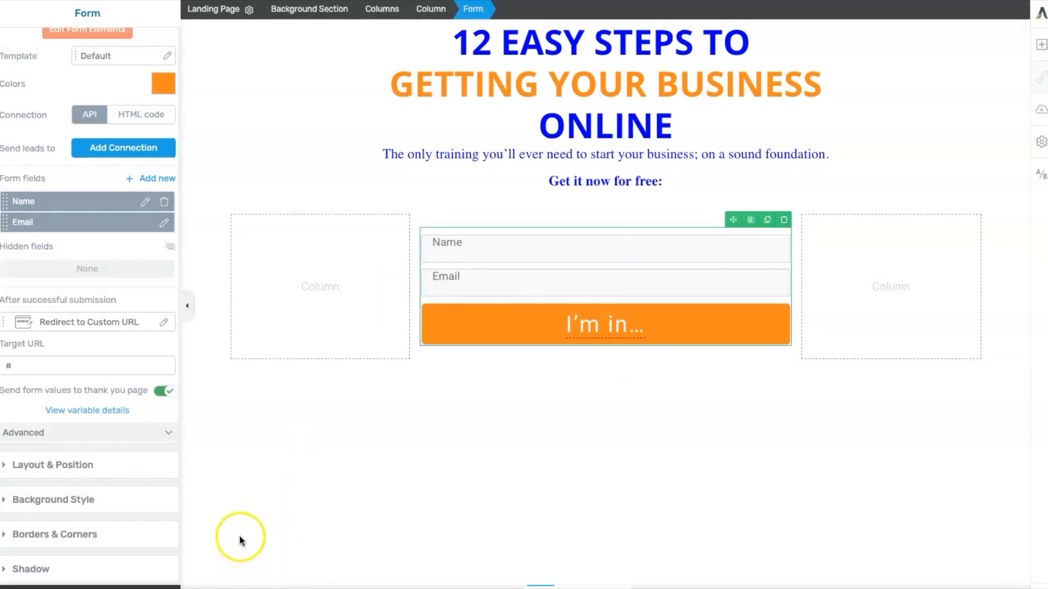
- Add a new form field of type GDPR Checkbox and apply it
{"action": "left_click", "coordinate": [157, 180]}
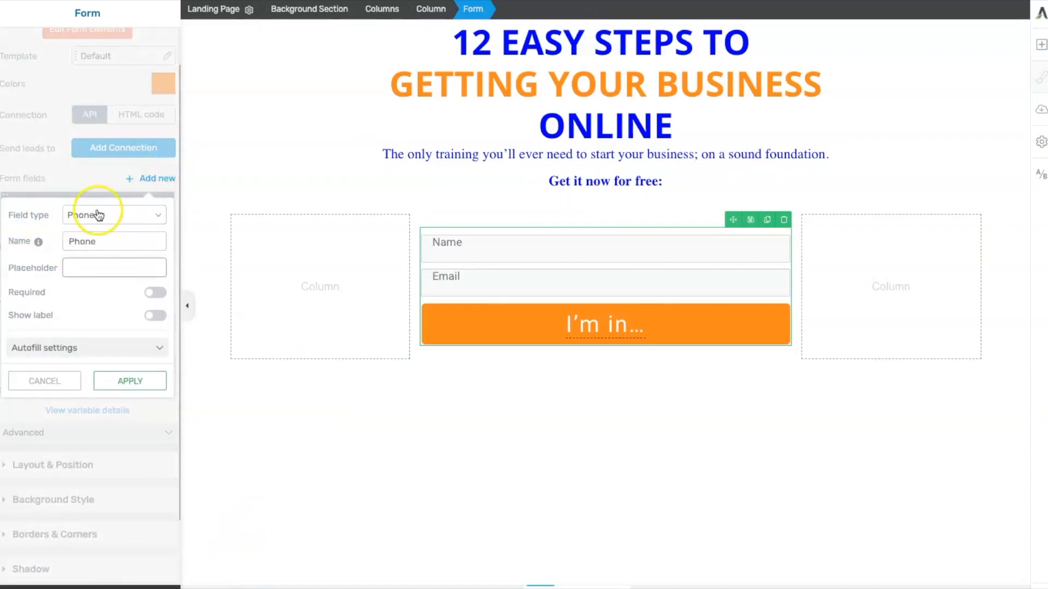
{"action": "left_click", "coordinate": [156, 215]}
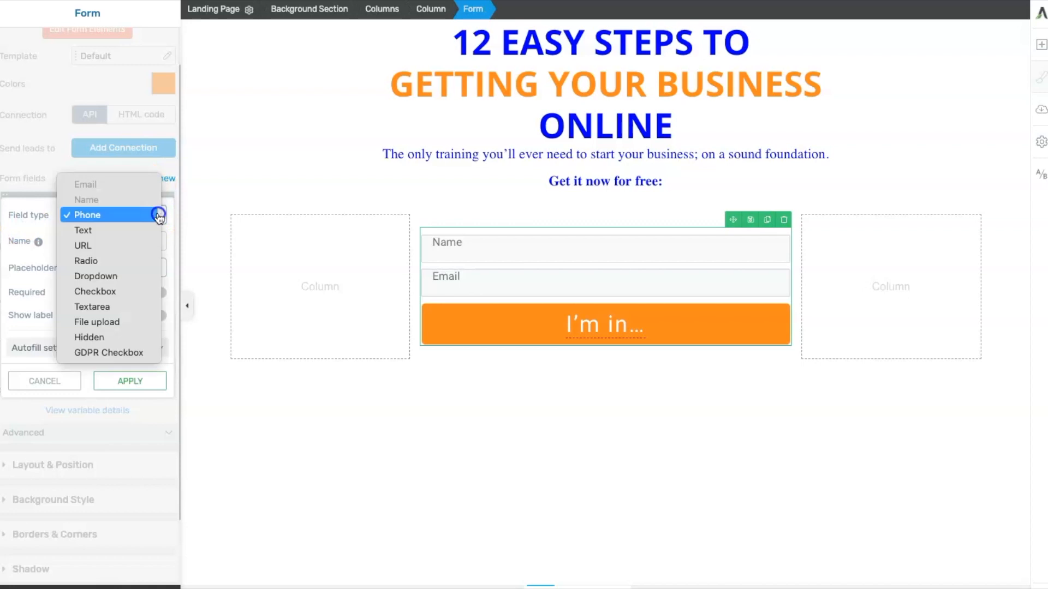
{"action": "left_click", "coordinate": [102, 352]}
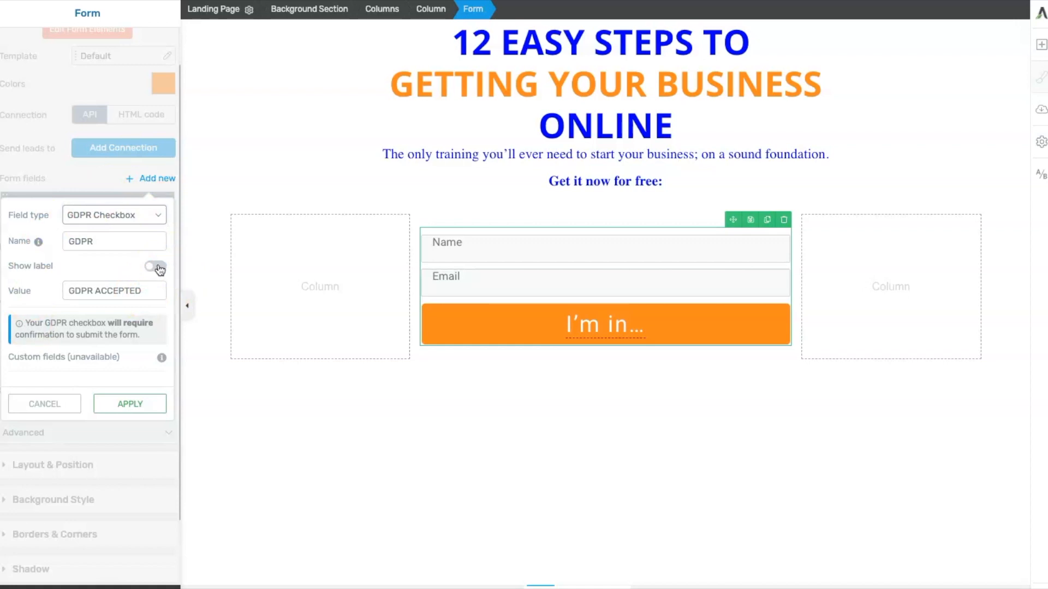
{"action": "left_click", "coordinate": [69, 271]}
{"action": "left_click", "coordinate": [123, 406]}
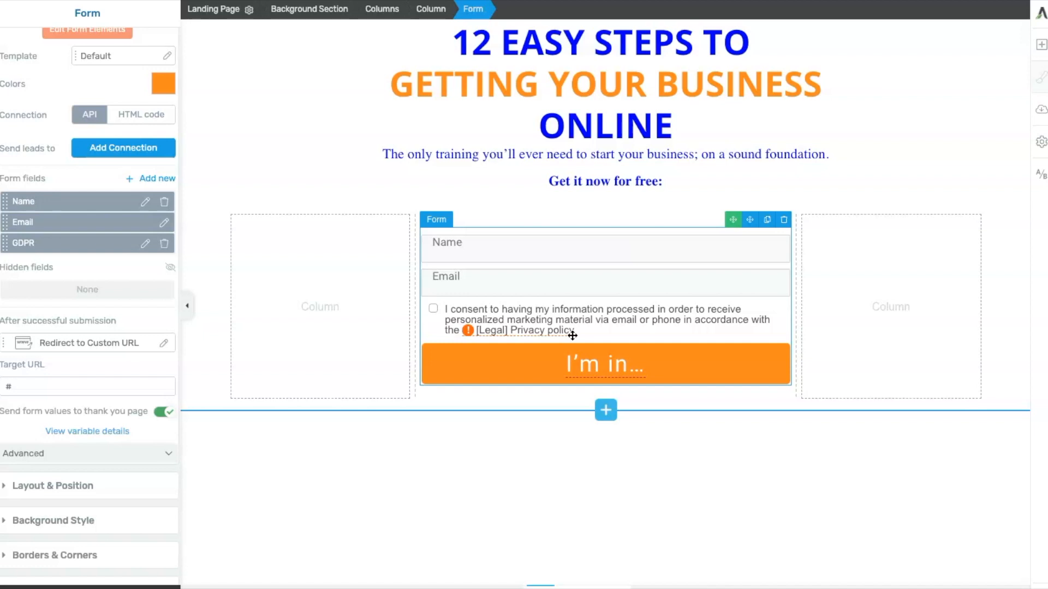
- In form editing, delete 'or phone' from the GDPR consent text
{"action": "left_click", "coordinate": [549, 341]}
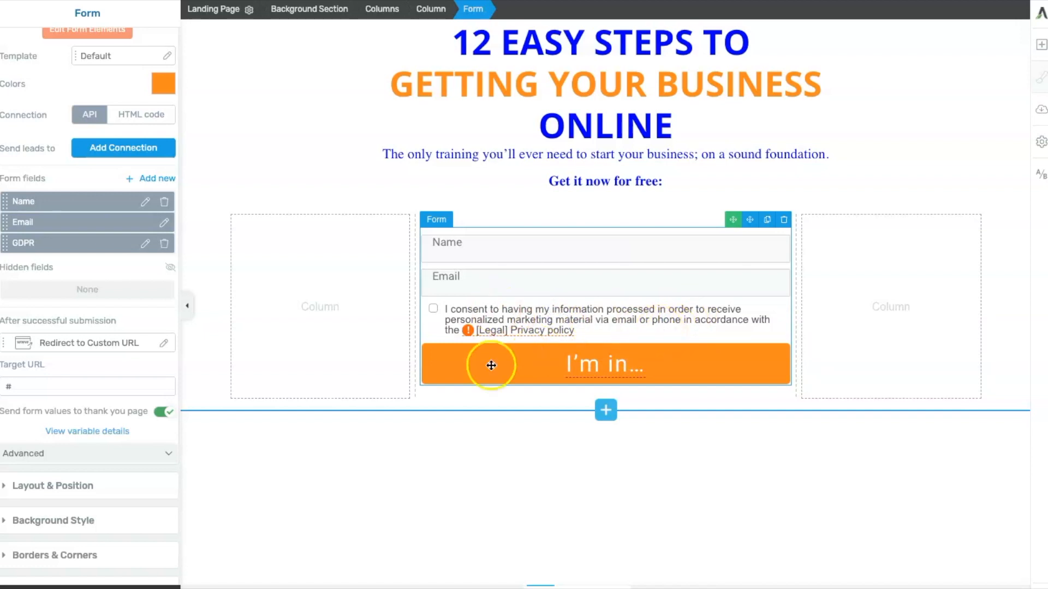
{"action": "scroll", "coordinate": [125, 256], "scroll_direction": "up", "scroll_amount": 1}
{"action": "left_click", "coordinate": [71, 73]}
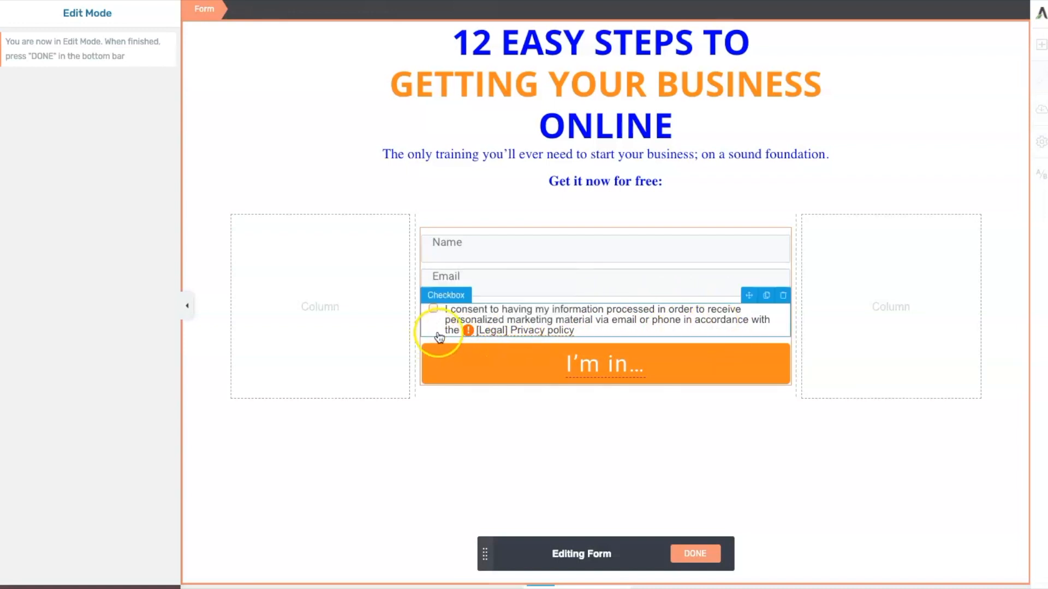
{"action": "mouse_move", "coordinate": [488, 332]}
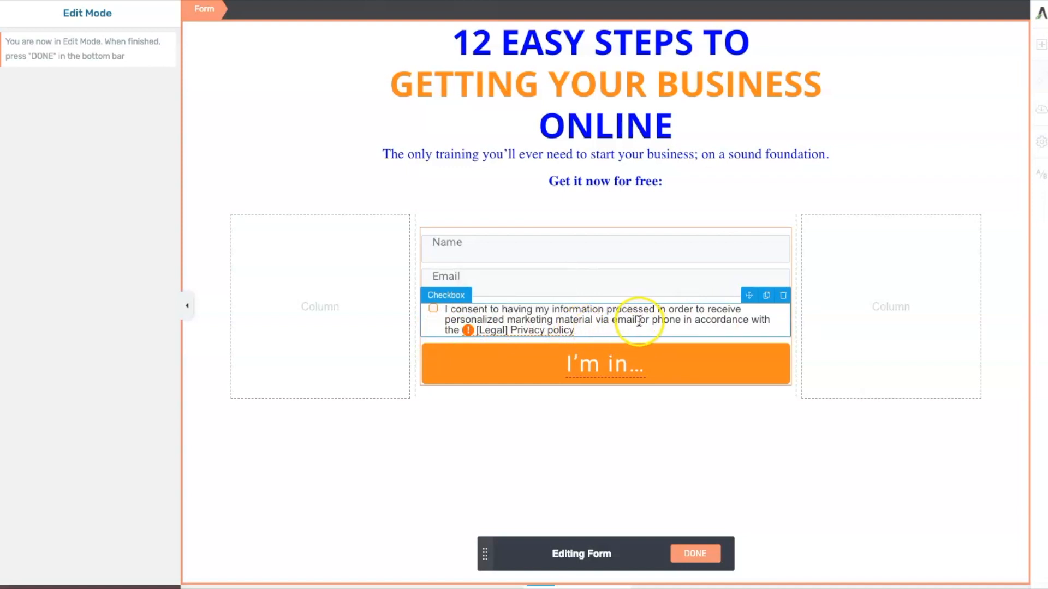
{"action": "left_click_drag", "start_coordinate": [639, 321], "coordinate": [664, 322]}
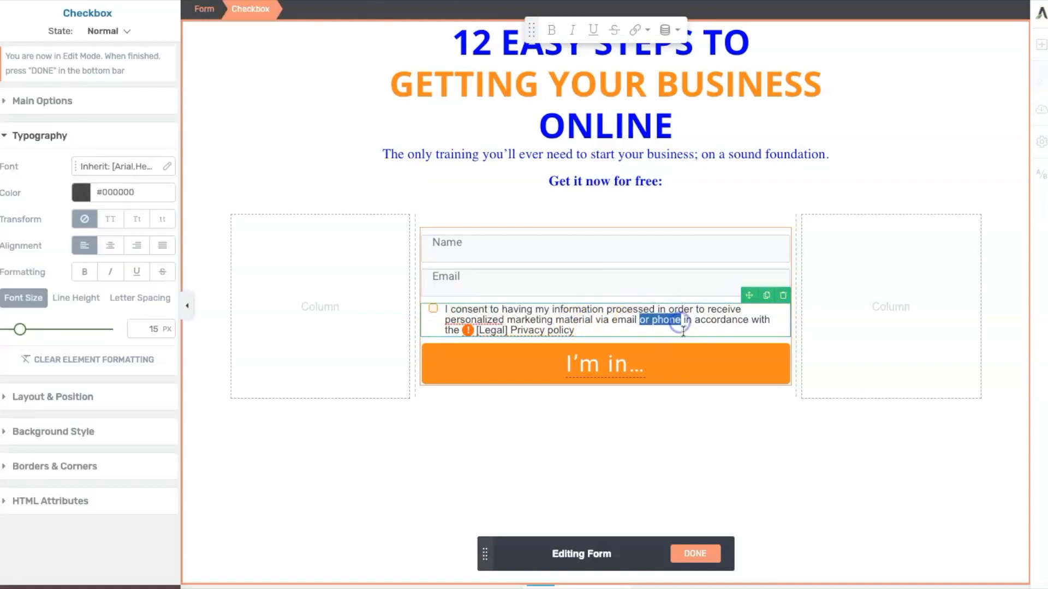
{"action": "key", "text": "BackSpace"}
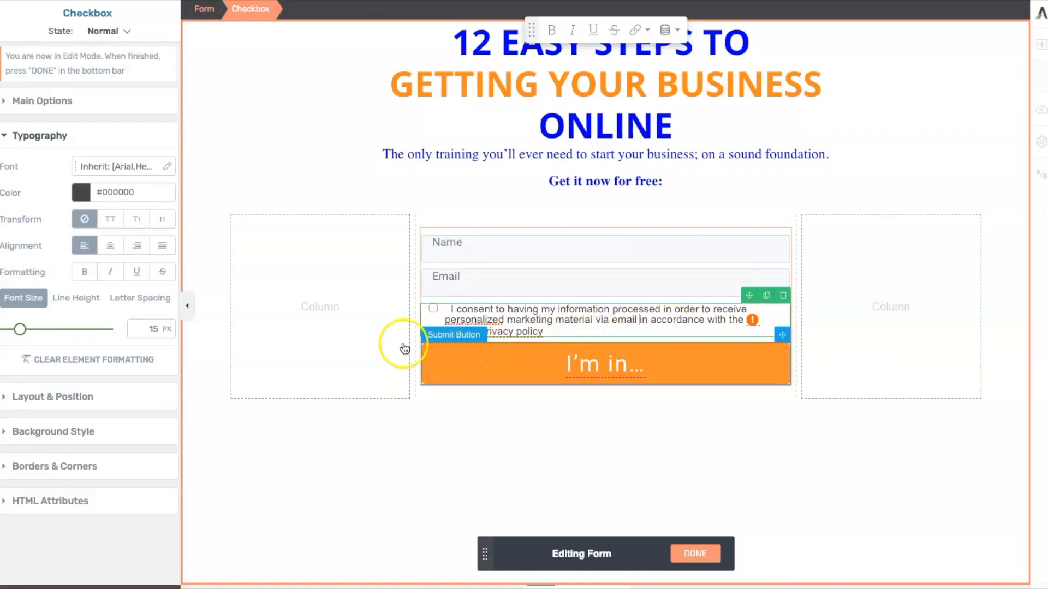
- Replace '[Legal] Privacy policy' in the consent text with 'Digital Wise Buys Privacy Policy'
{"action": "left_click", "coordinate": [540, 332]}
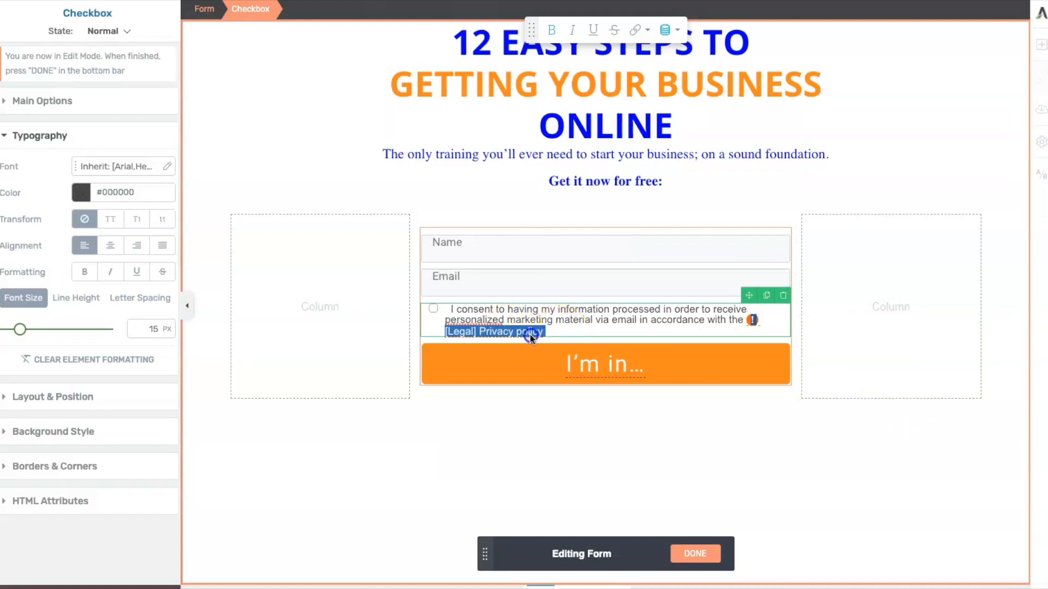
{"action": "key", "text": "ctrl+v"}
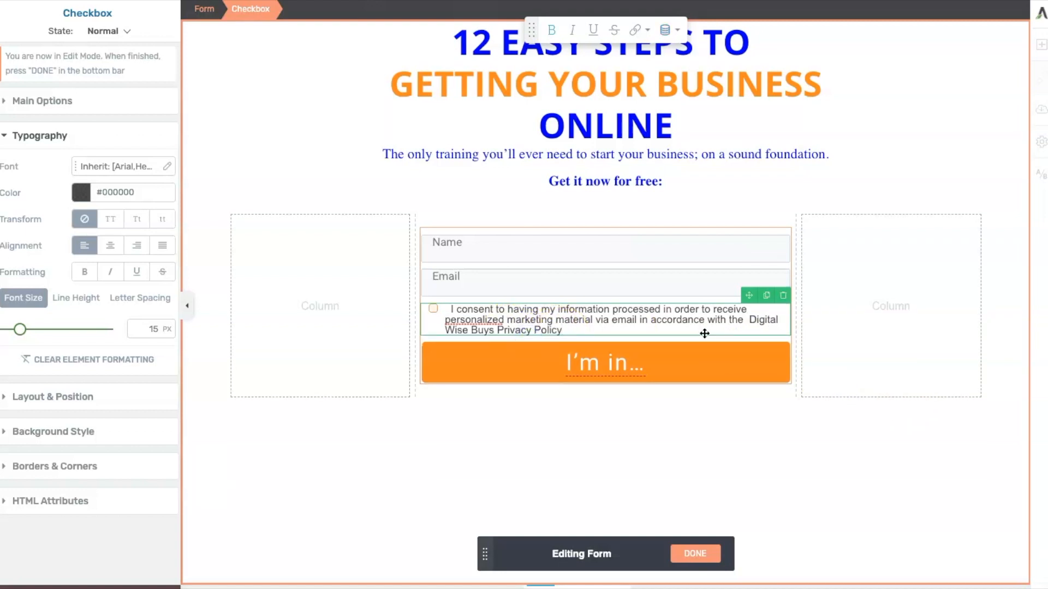
{"action": "left_click", "coordinate": [775, 338]}
- Link 'Privacy Policy' to the digitalwisebuys.com/privacy-policy/ URL opening in a new tab, and finish form editing
{"action": "left_click_drag", "start_coordinate": [498, 330], "coordinate": [562, 333]}
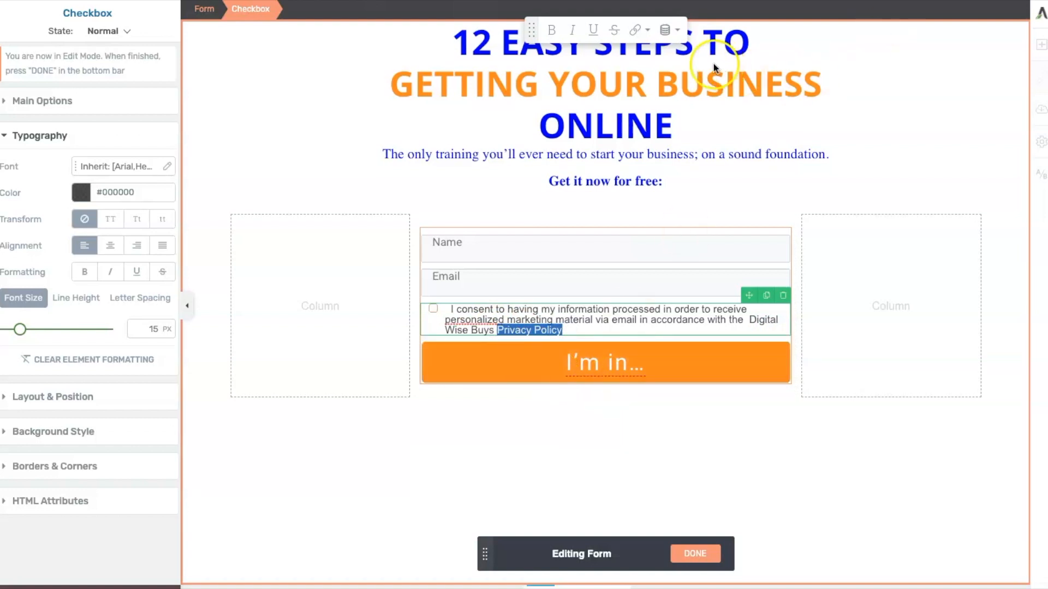
{"action": "left_click", "coordinate": [635, 31]}
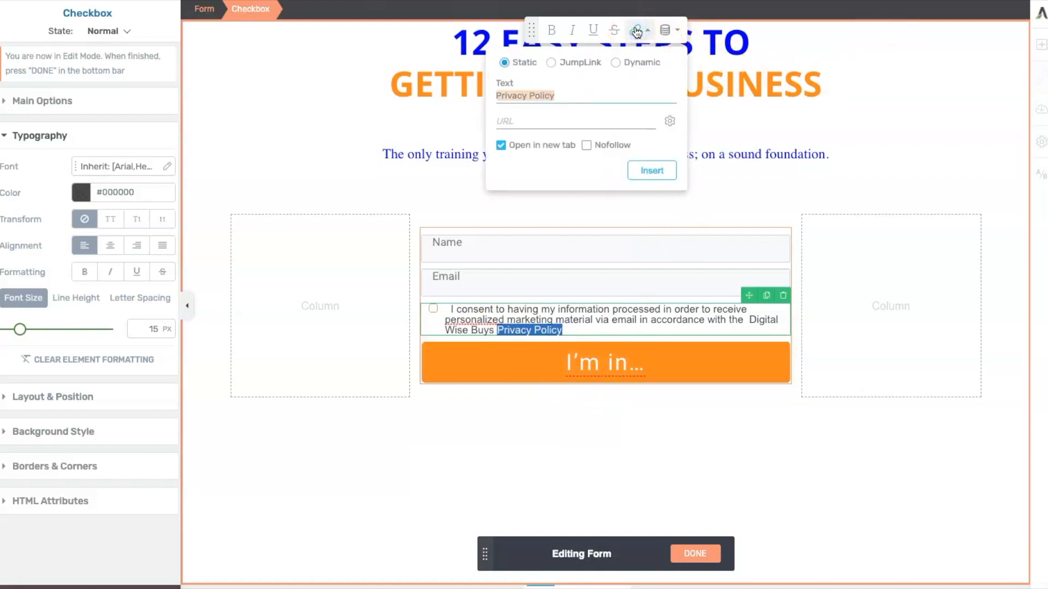
{"action": "left_click", "coordinate": [525, 119]}
{"action": "left_click", "coordinate": [516, 120]}
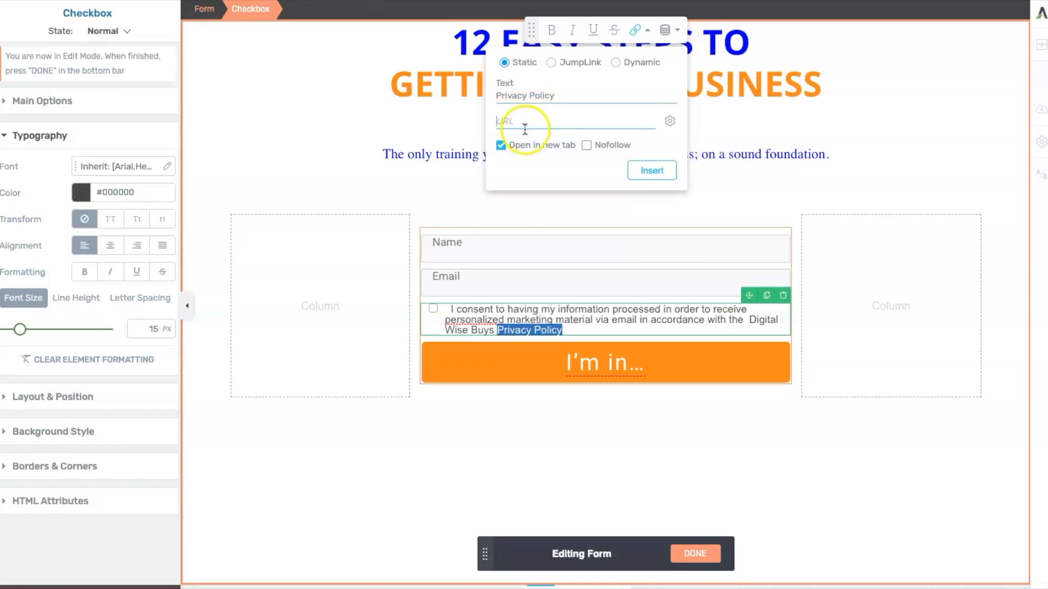
{"action": "key", "text": "ctrl+v"}
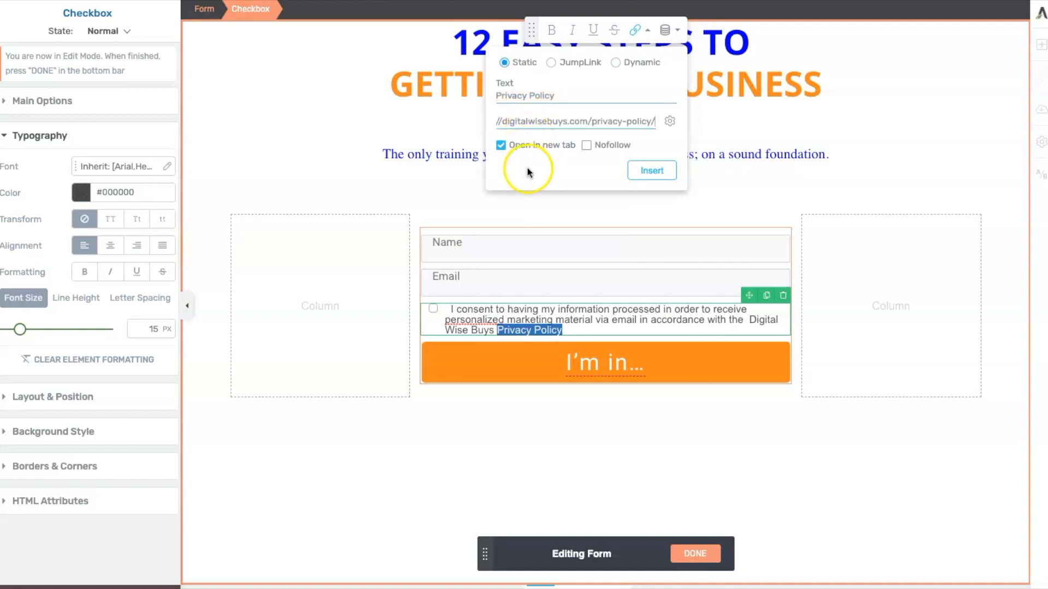
{"action": "left_click", "coordinate": [651, 173]}
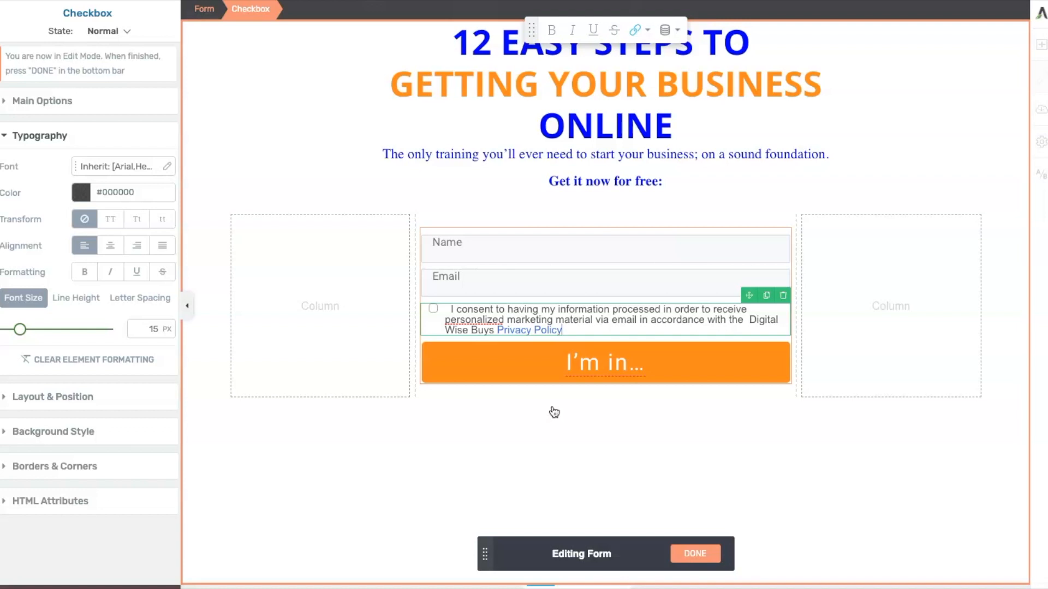
{"action": "left_click", "coordinate": [531, 404]}
{"action": "left_click", "coordinate": [694, 554]}
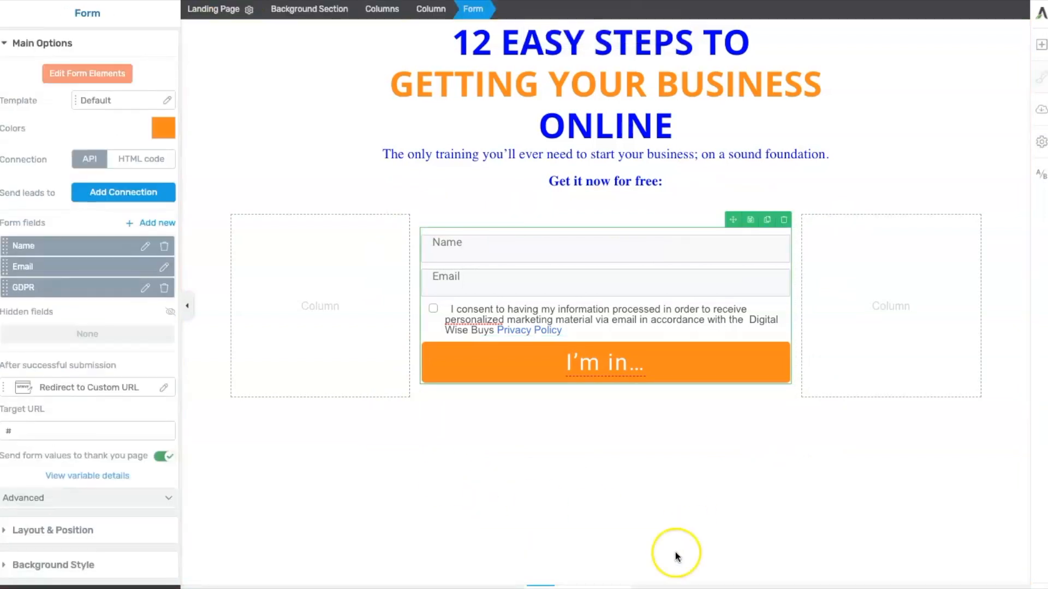
- Save and preview the page and return to the editor
{"action": "left_click", "coordinate": [674, 553]}
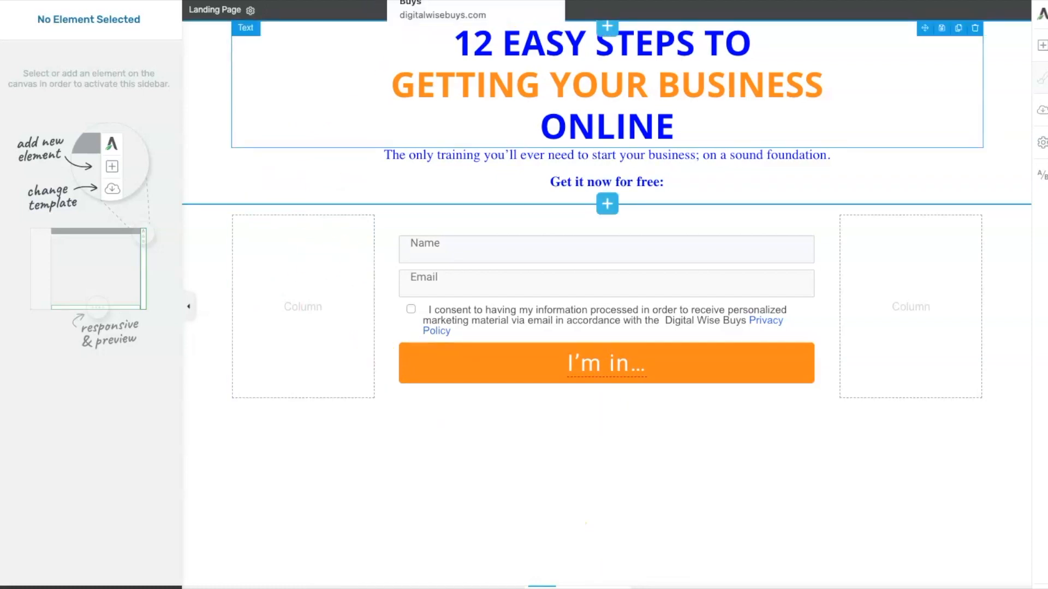
{"action": "left_click", "coordinate": [442, 1]}
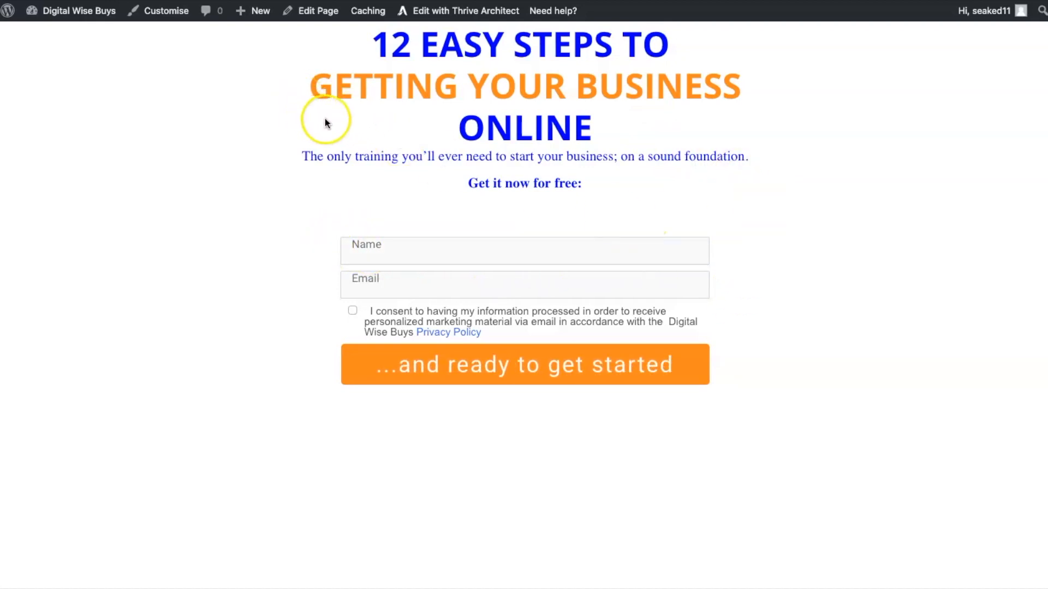
{"action": "left_click", "coordinate": [464, 11]}
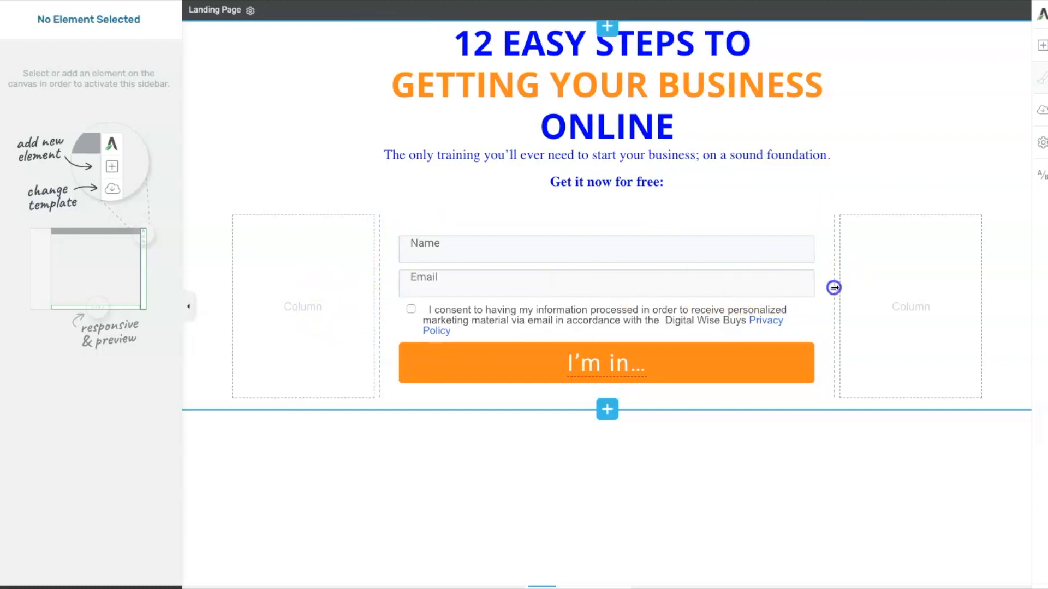
- Try to resize the columns on either side of the form
{"action": "left_click_drag", "start_coordinate": [833, 287], "coordinate": [833, 250]}
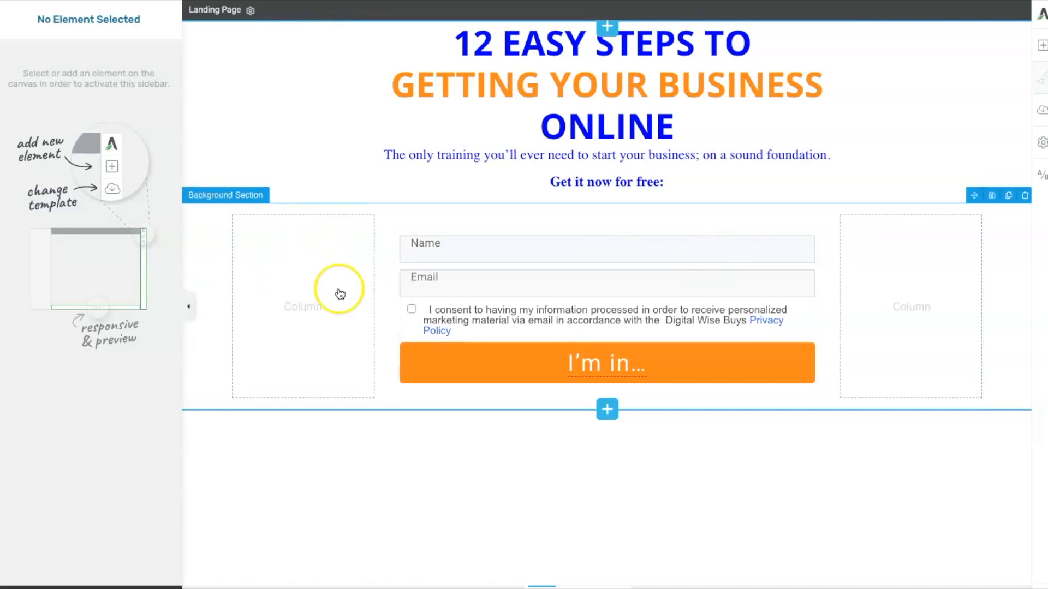
{"action": "mouse_move", "coordinate": [377, 271]}
{"action": "left_mouse_down"}
{"action": "mouse_move", "coordinate": [362, 272]}
{"action": "mouse_move", "coordinate": [375, 272]}
{"action": "left_mouse_up"}
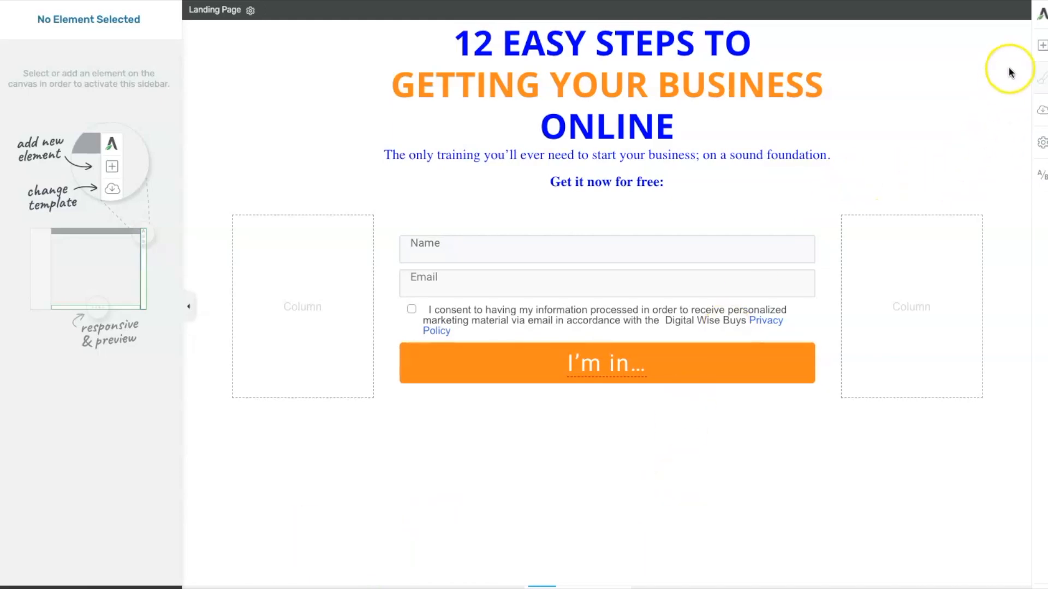
- Add a centred text element below the form columns containing the pasted line 'Copyright 2021, Digital Wise Buys - Privacy Policy'
{"action": "left_click", "coordinate": [1041, 46]}
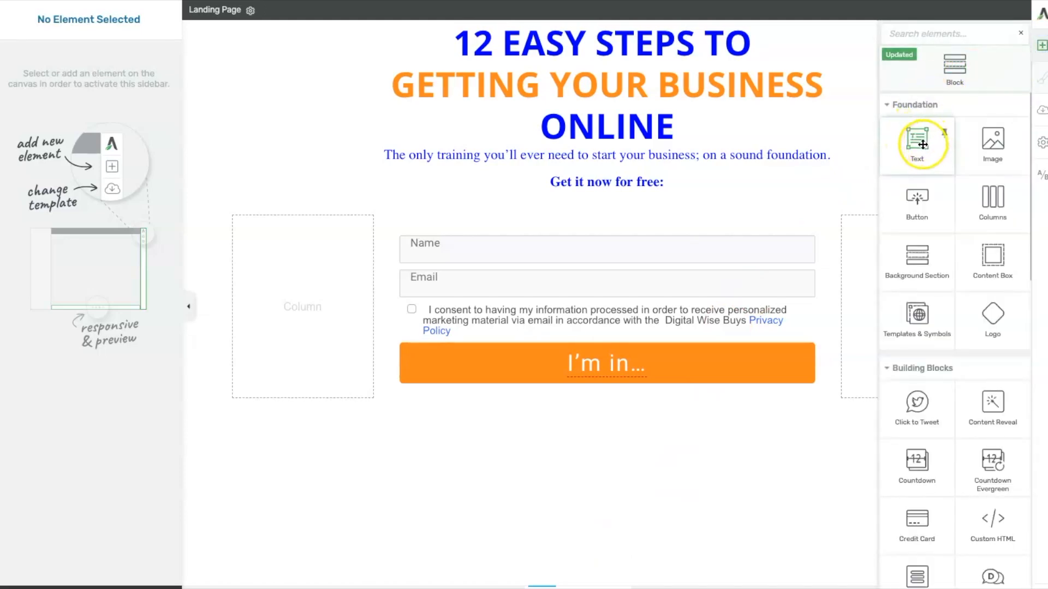
{"action": "left_click_drag", "start_coordinate": [917, 141], "coordinate": [495, 440]}
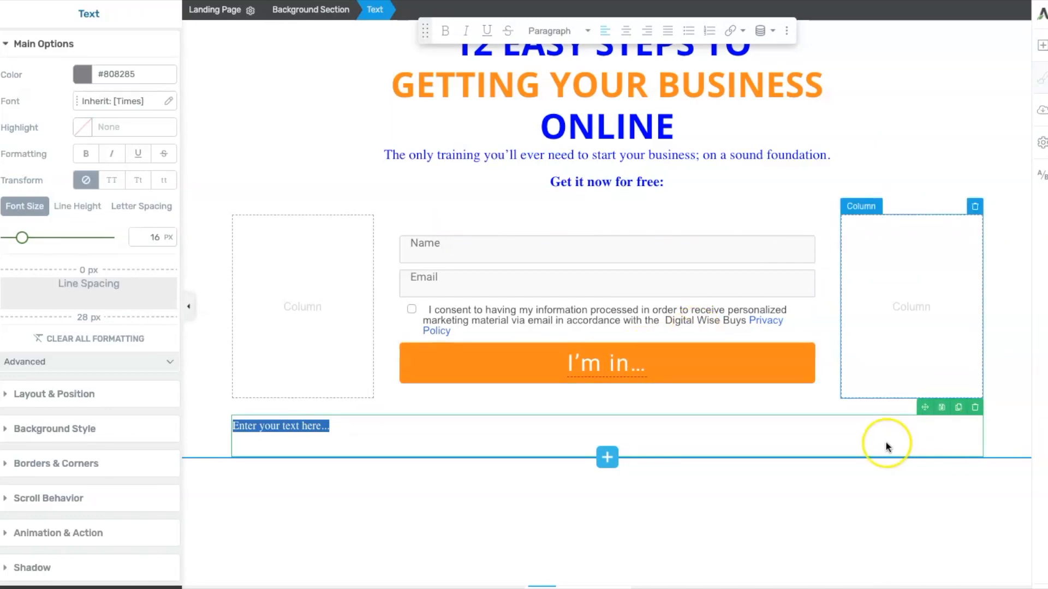
{"action": "left_click", "coordinate": [326, 426]}
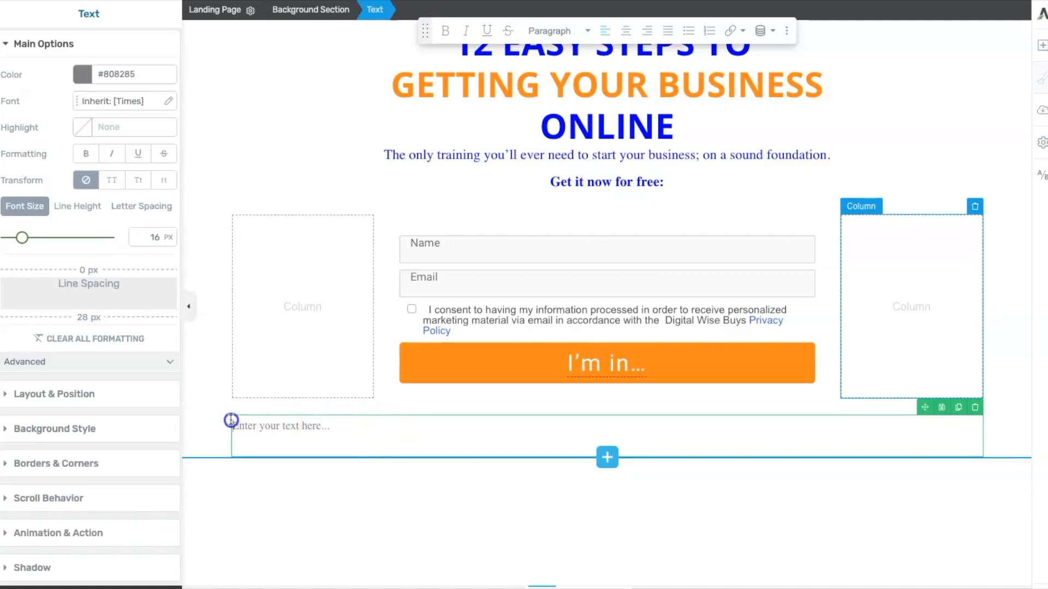
{"action": "left_click_drag", "start_coordinate": [342, 428], "coordinate": [218, 431]}
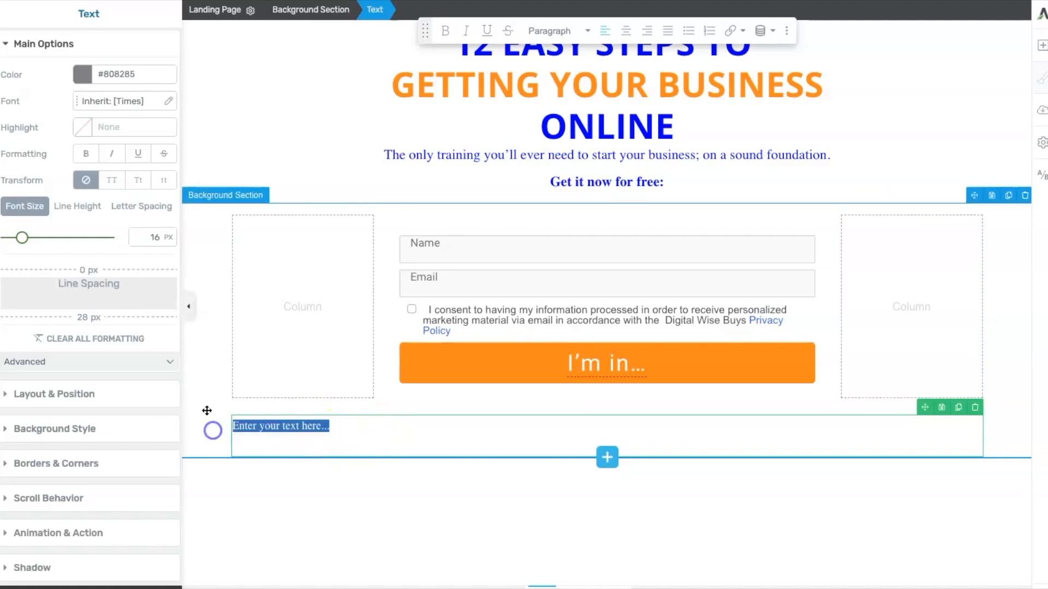
{"action": "type", "text": "Copyright 2021, Digital Wise Buys  - Privacy Policy"}
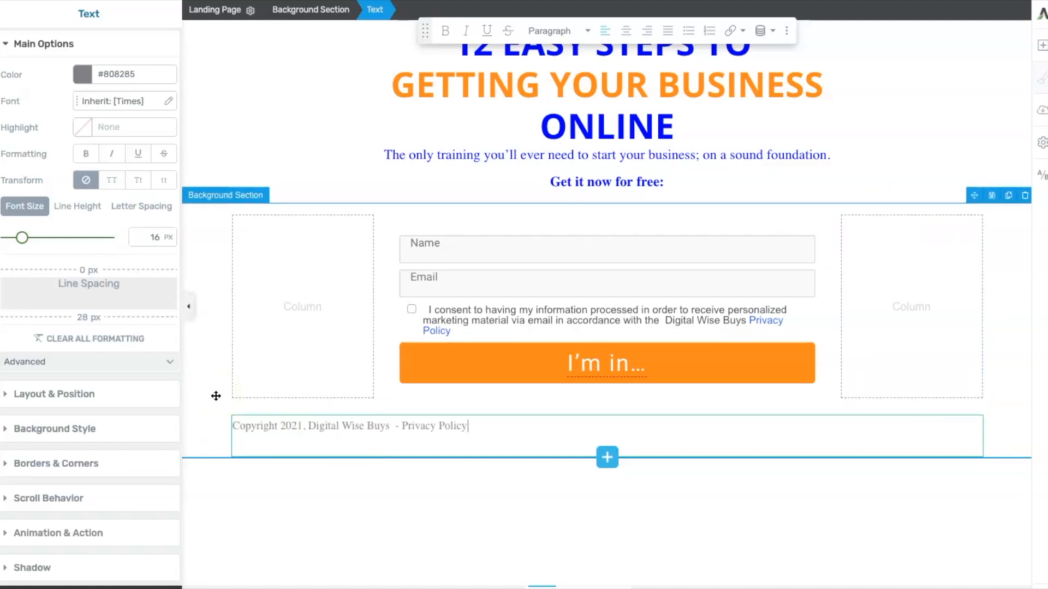
{"action": "left_click", "coordinate": [627, 31]}
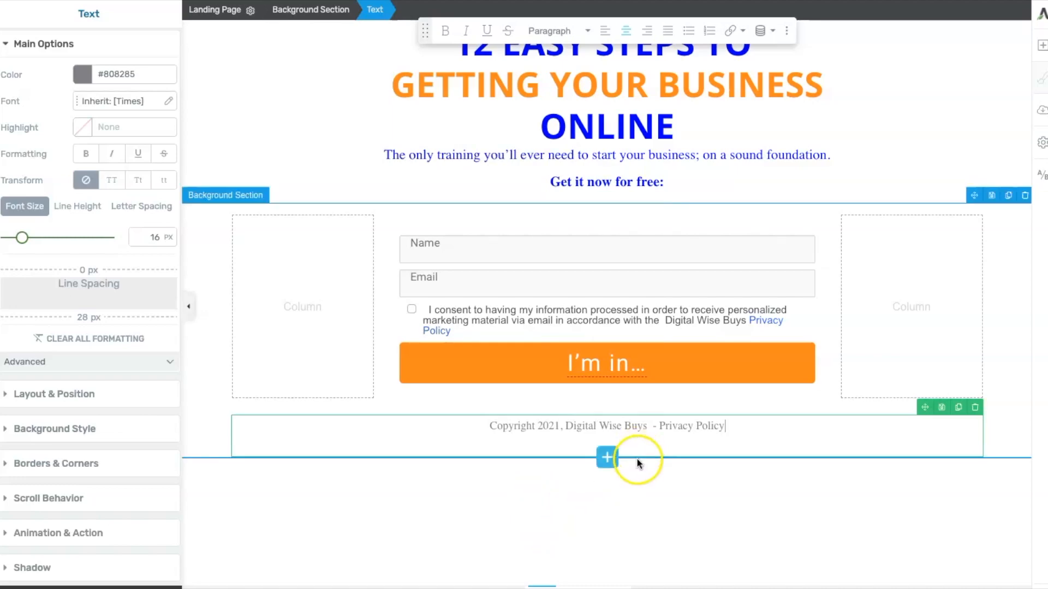
- Link 'Privacy Policy' in the copyright line to digitalwisebuys.com/privacy-policy/, opening in a new tab
{"action": "left_click_drag", "start_coordinate": [658, 428], "coordinate": [711, 427]}
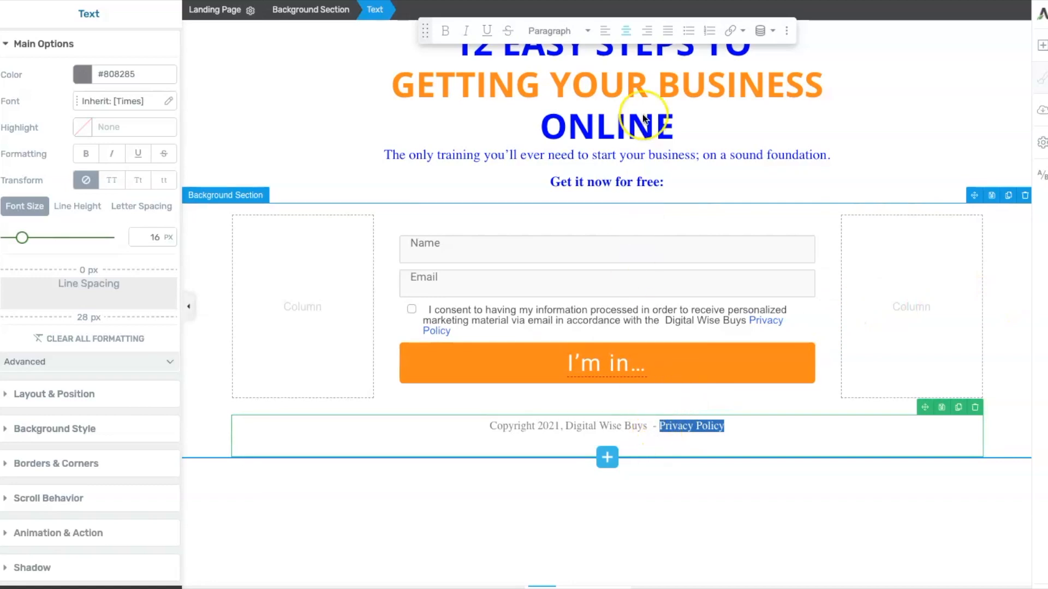
{"action": "left_click", "coordinate": [730, 31]}
{"action": "left_click", "coordinate": [602, 123]}
{"action": "left_click", "coordinate": [610, 123]}
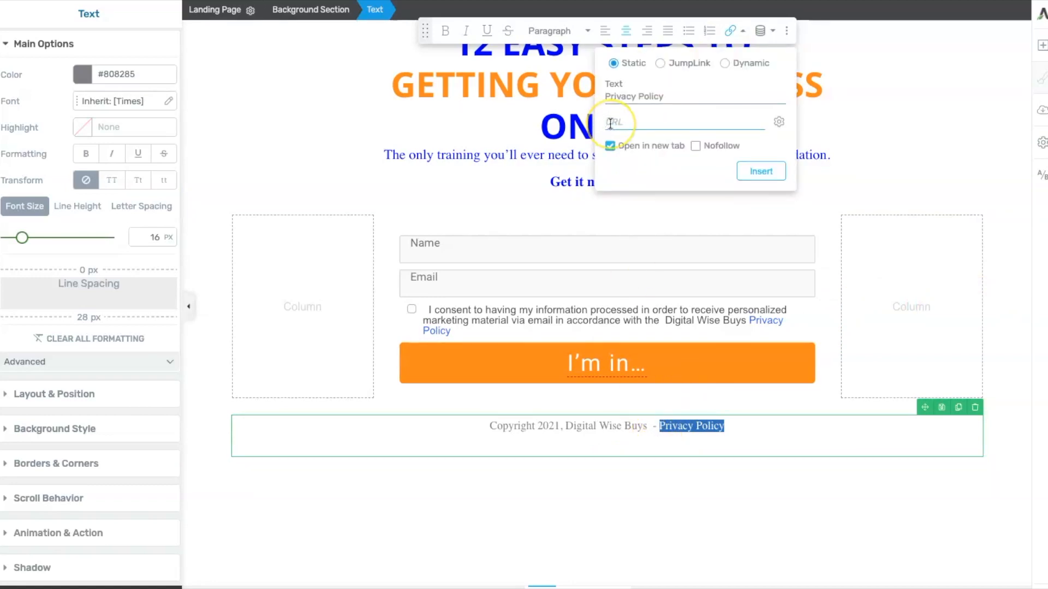
{"action": "key", "text": "ctrl+v"}
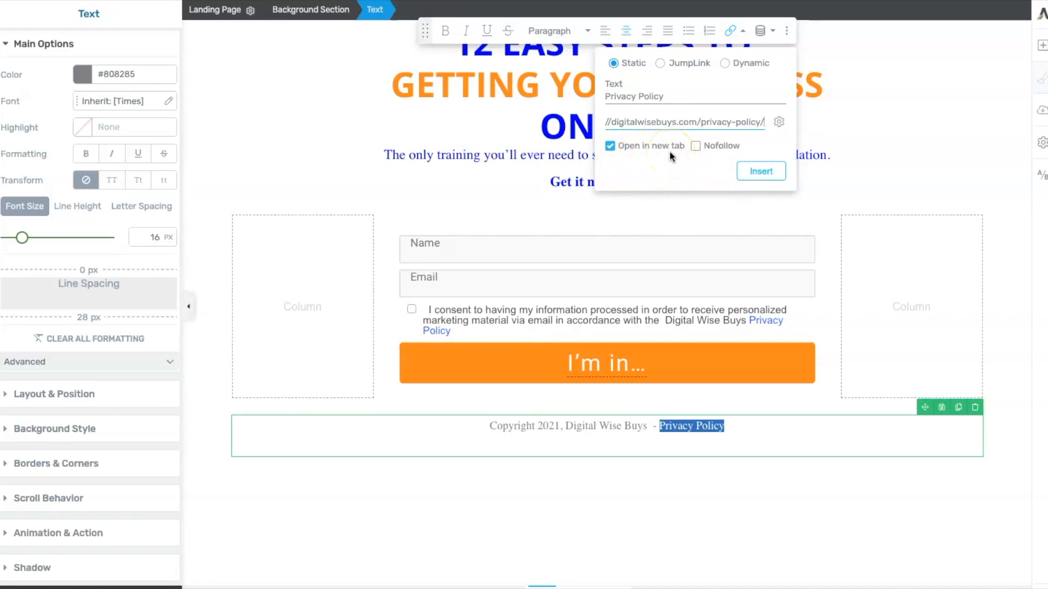
{"action": "key", "text": "Return"}
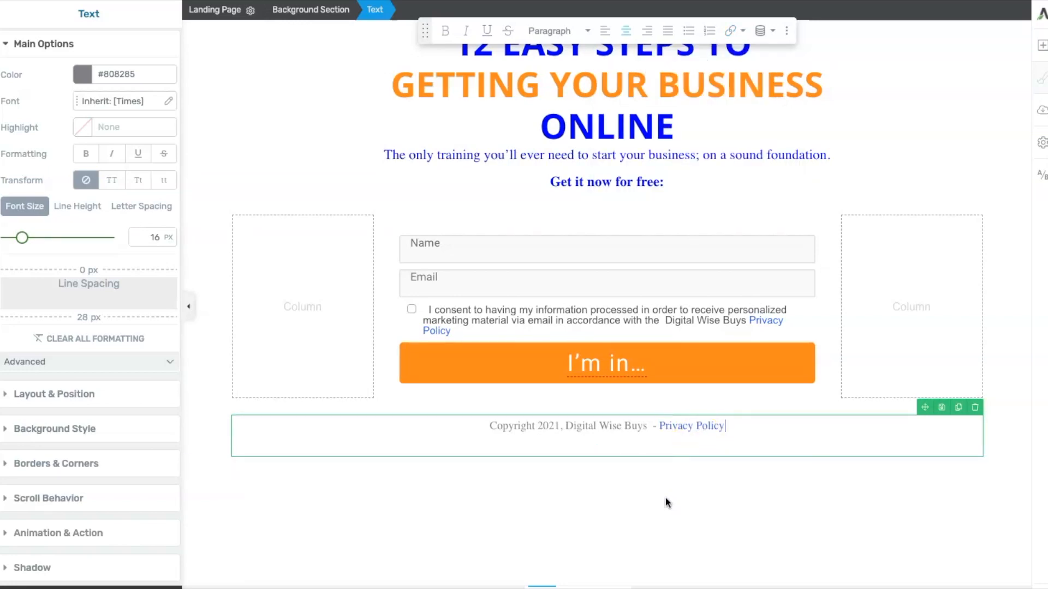
- Apply the Thin Underline effect to the footer's Privacy Policy link
{"action": "left_click", "coordinate": [688, 425]}
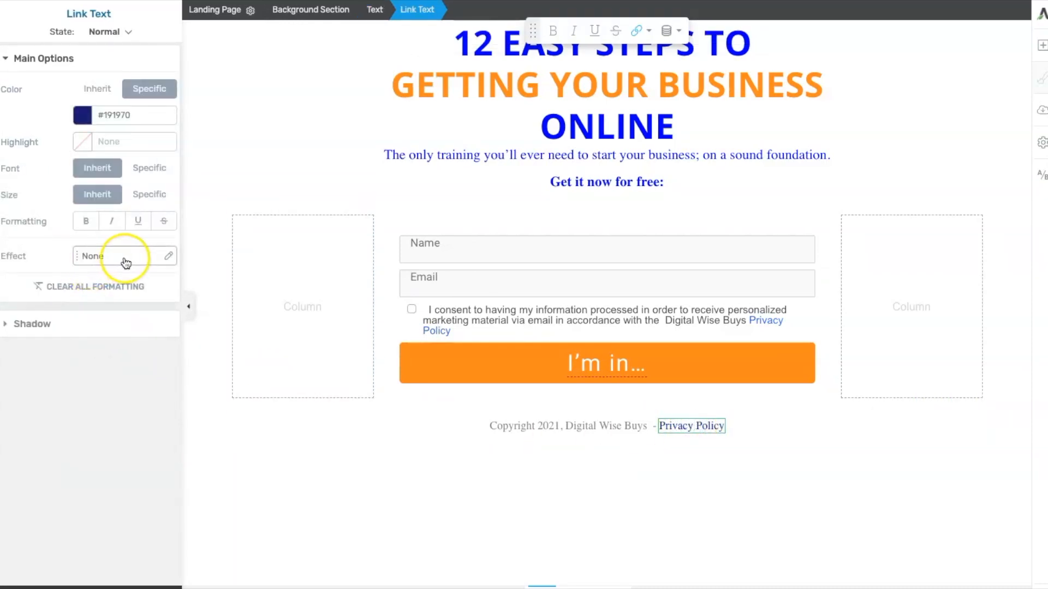
{"action": "left_click", "coordinate": [166, 258]}
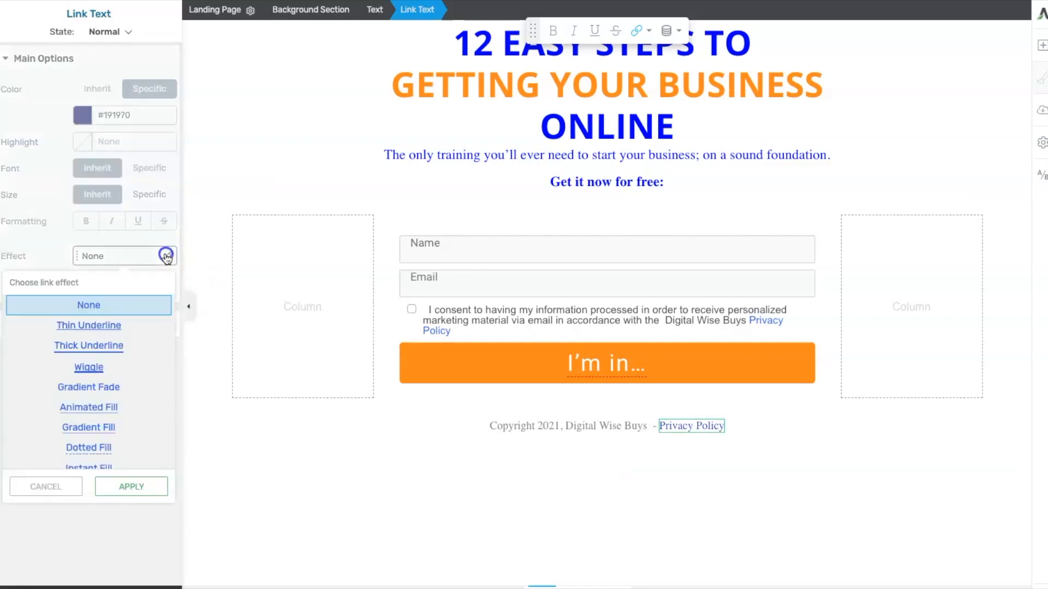
{"action": "left_click", "coordinate": [92, 328]}
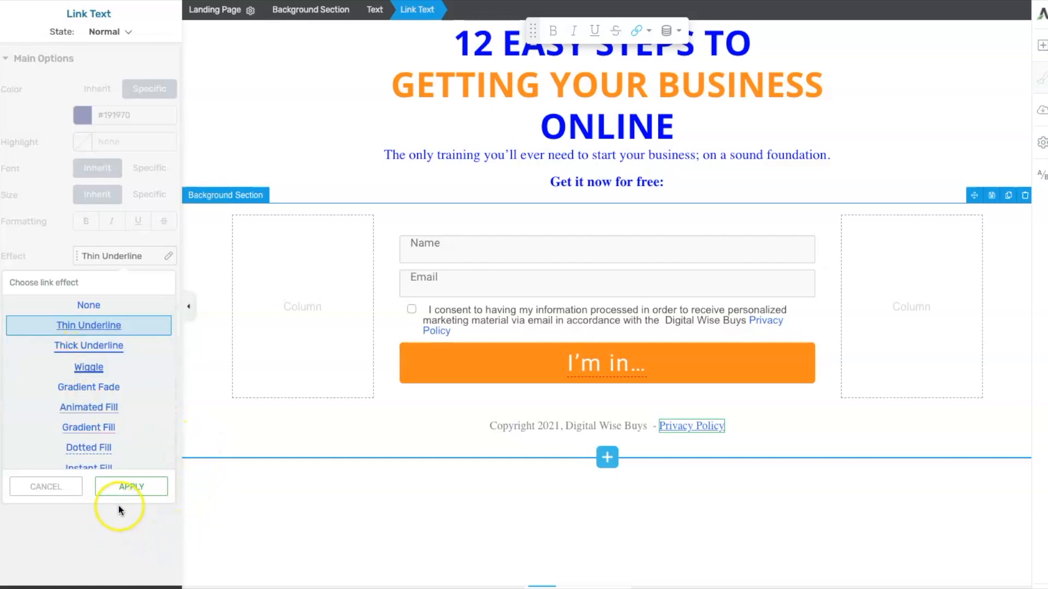
{"action": "left_click", "coordinate": [133, 486]}
{"action": "left_click", "coordinate": [343, 518]}
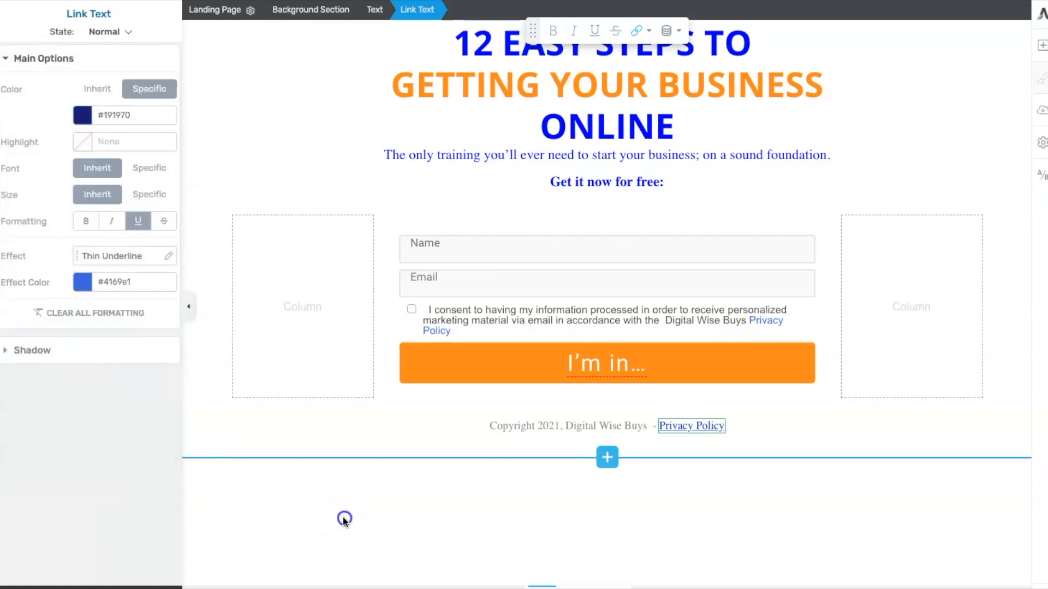
{"action": "left_click", "coordinate": [751, 430]}
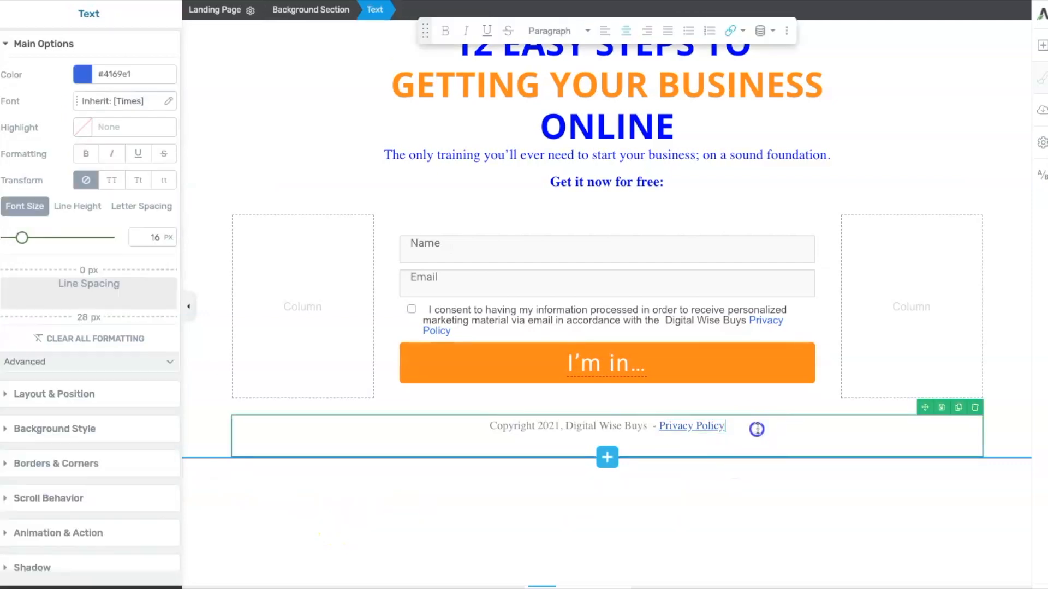
{"action": "left_click", "coordinate": [768, 510]}
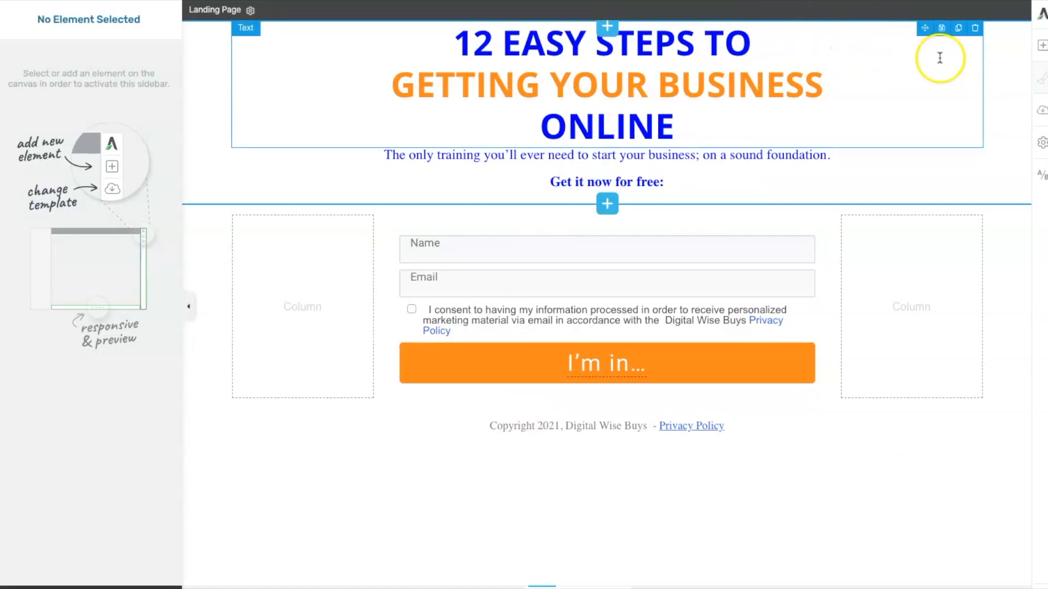
- Set the heading's top margin to 45 px
{"action": "left_click", "coordinate": [916, 51]}
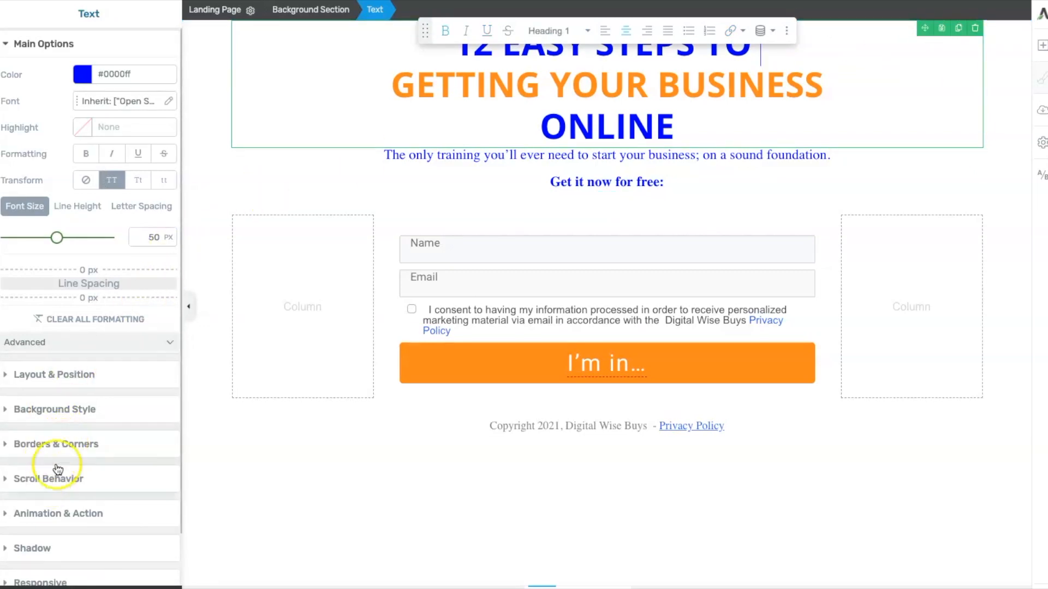
{"action": "left_click", "coordinate": [83, 374]}
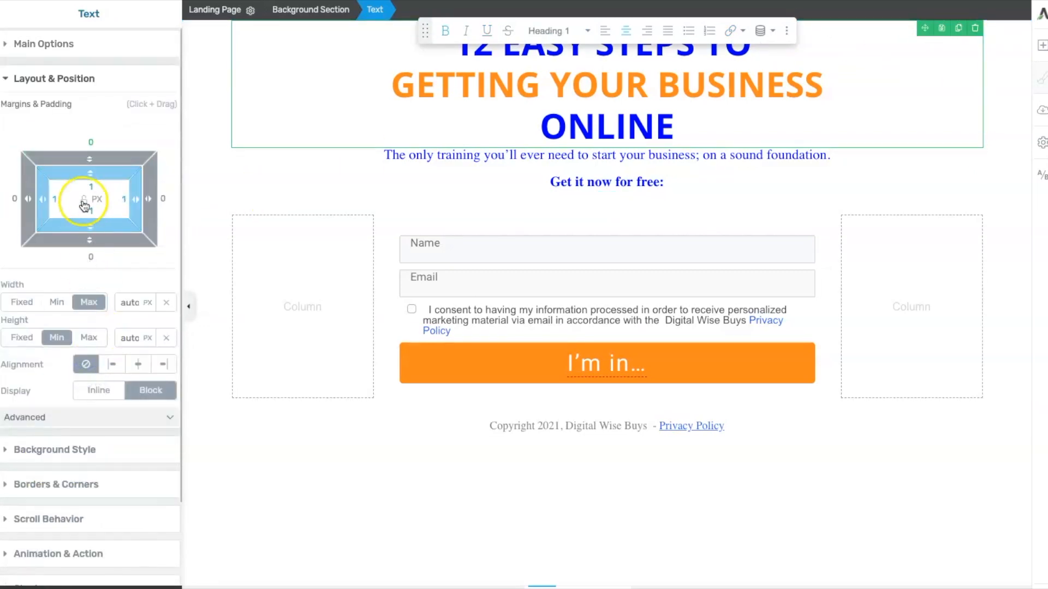
{"action": "left_click_drag", "start_coordinate": [90, 159], "coordinate": [82, 97]}
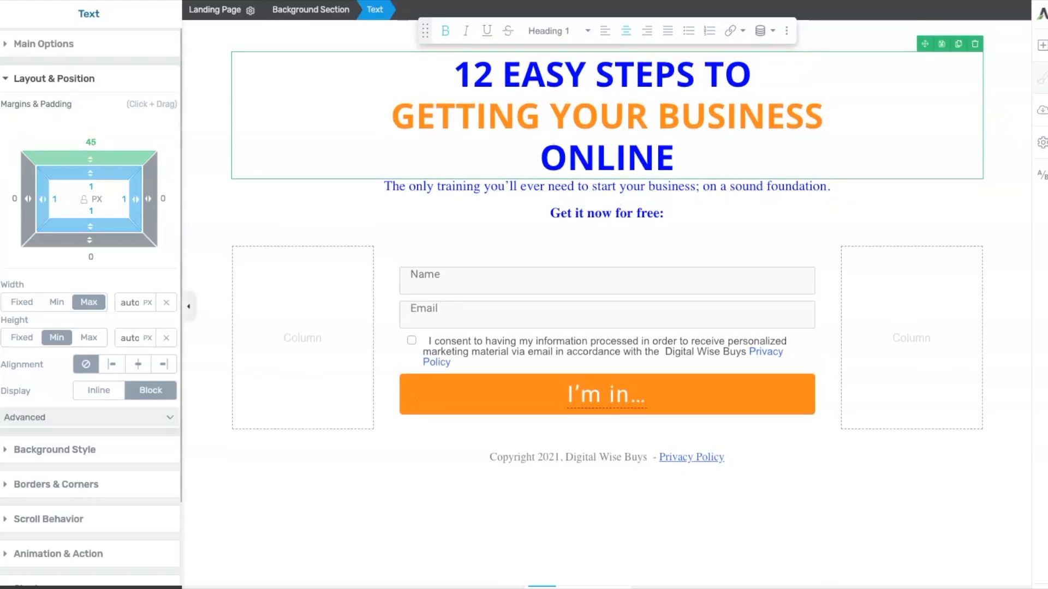
- Set the subtitle text's top margin to 17 px
{"action": "left_click", "coordinate": [815, 211]}
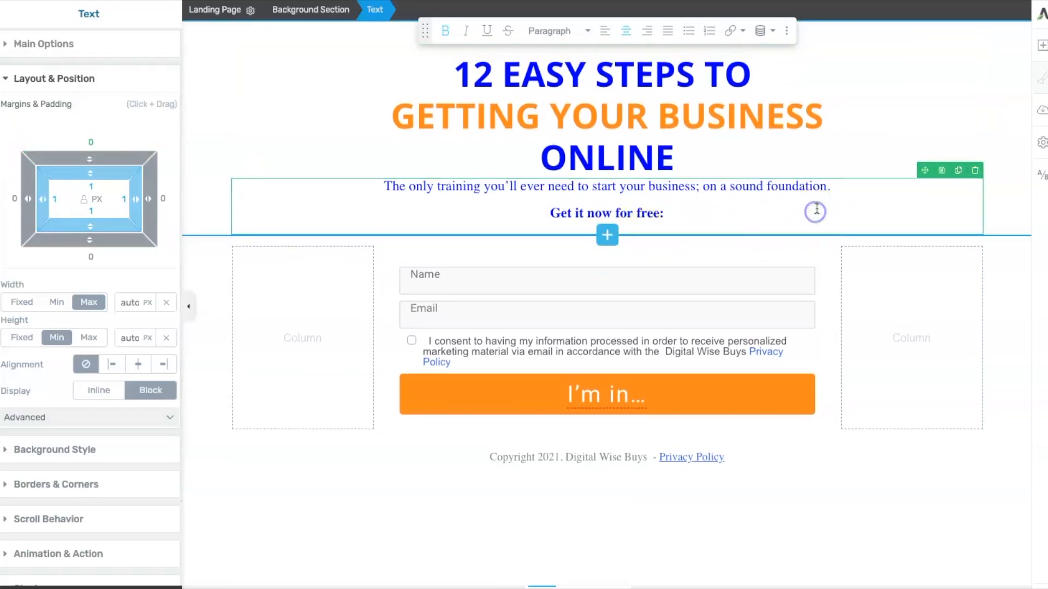
{"action": "left_click", "coordinate": [878, 197]}
{"action": "left_click", "coordinate": [893, 182]}
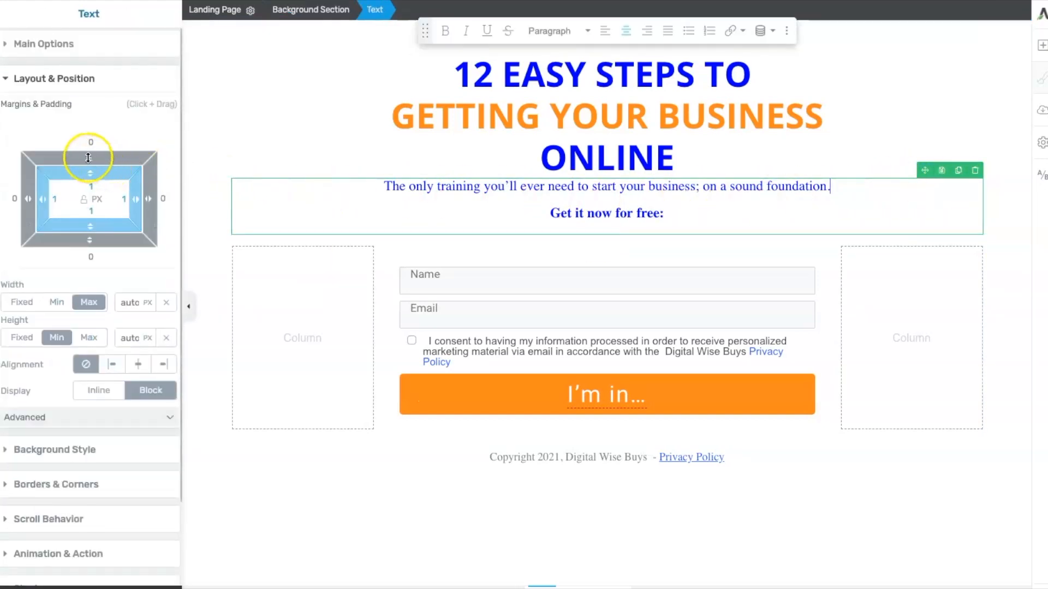
{"action": "left_click_drag", "start_coordinate": [87, 158], "coordinate": [85, 133]}
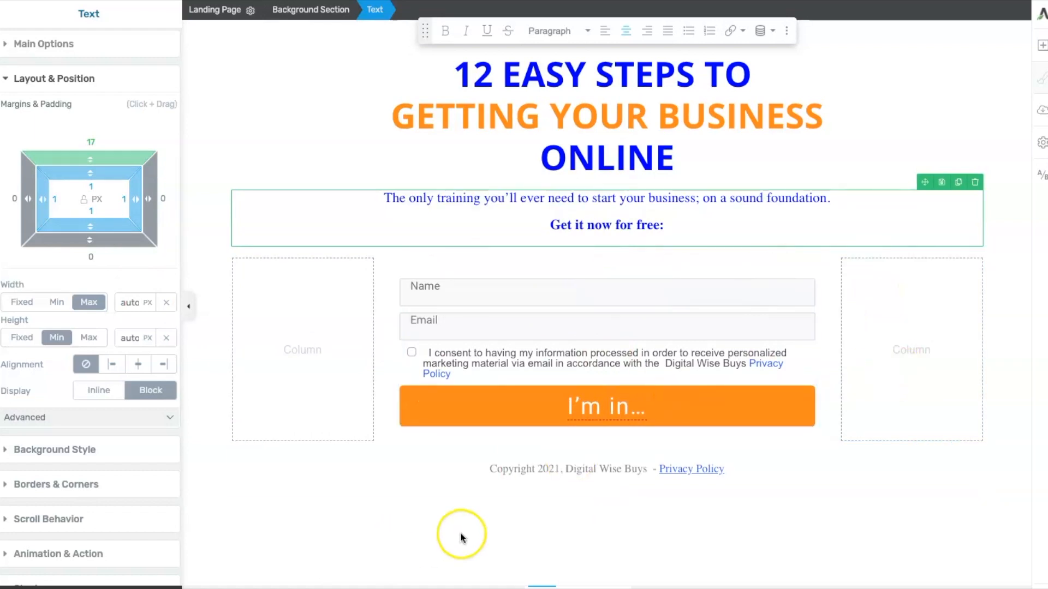
- Set the copyright footer's top margin to 123 px
{"action": "left_click", "coordinate": [861, 468]}
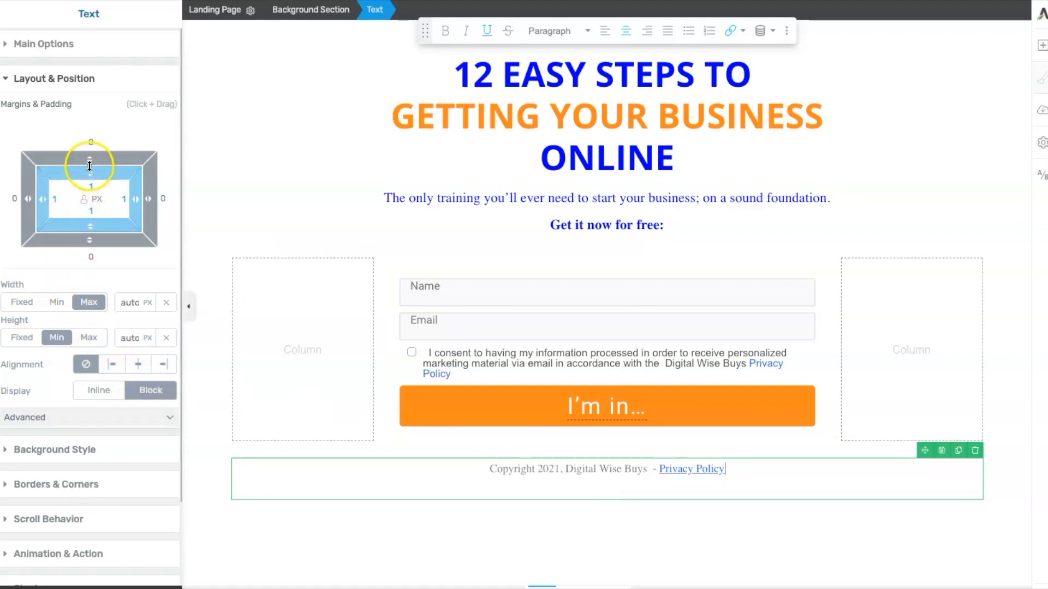
{"action": "left_click_drag", "start_coordinate": [91, 162], "coordinate": [131, 2]}
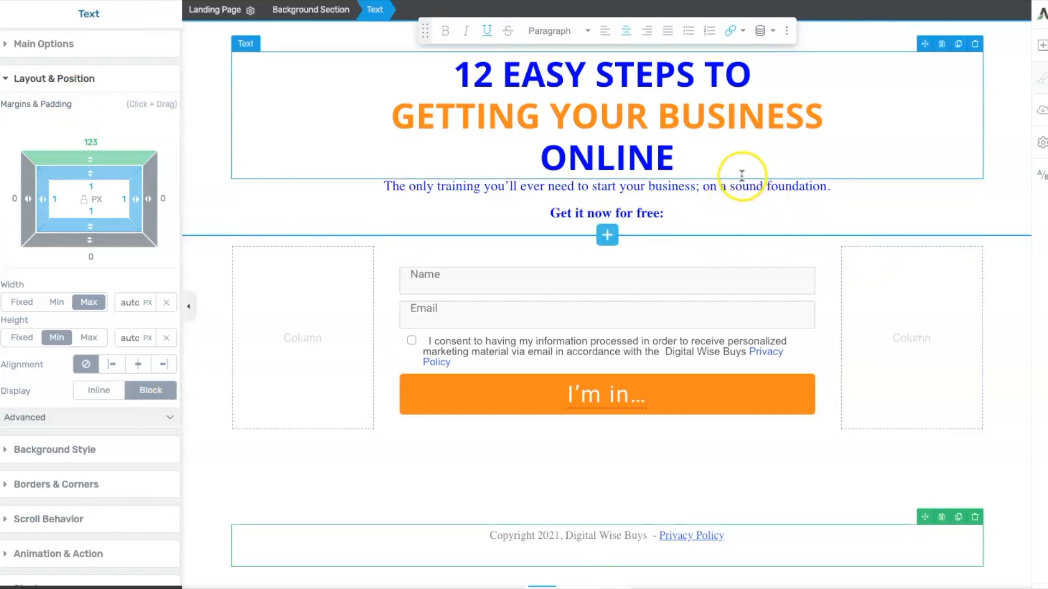
- Set the subtitle text's top margin to 40 px
{"action": "left_click", "coordinate": [870, 222]}
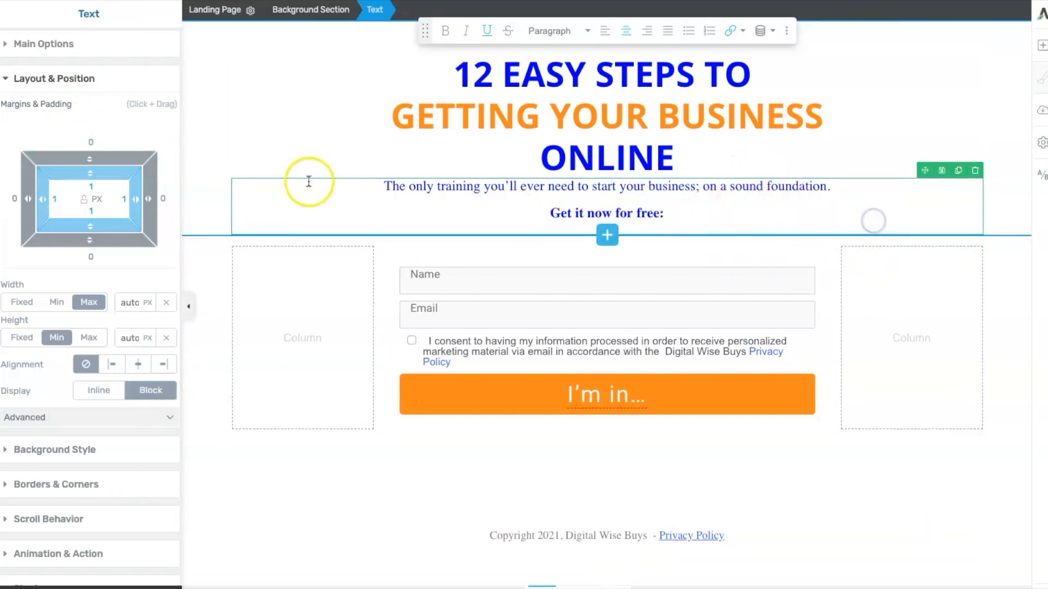
{"action": "left_click_drag", "start_coordinate": [90, 168], "coordinate": [103, 103]}
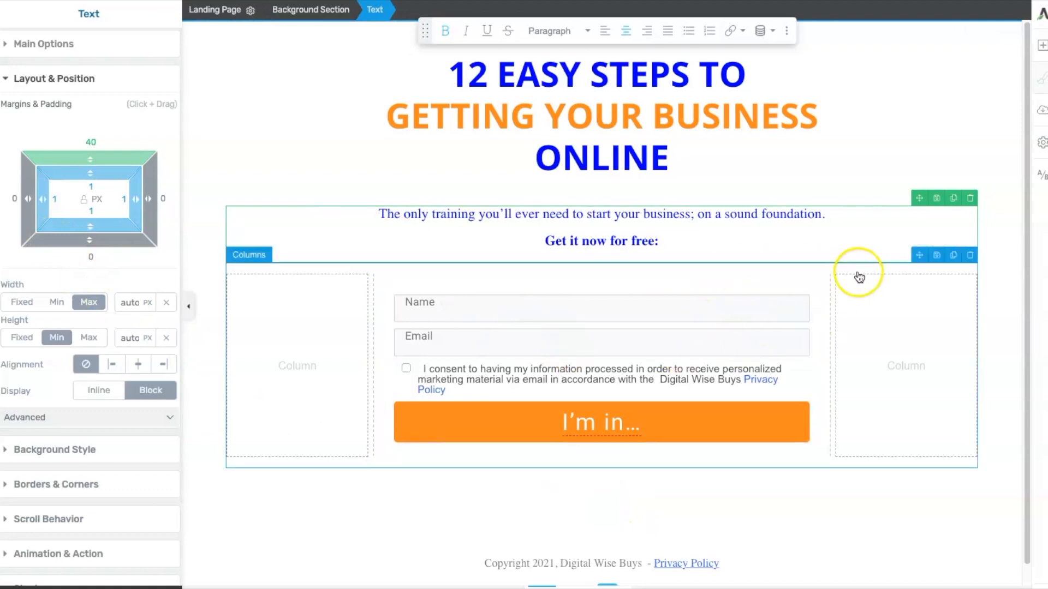
- Increase the top margin of the form columns slightly
{"action": "left_click", "coordinate": [909, 270]}
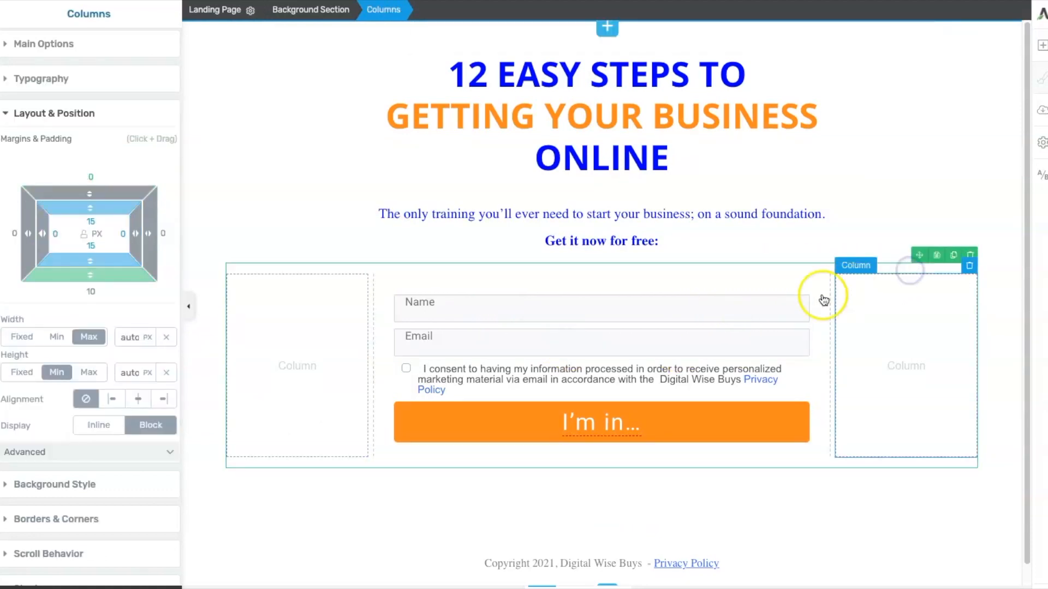
{"action": "left_click_drag", "start_coordinate": [91, 177], "coordinate": [91, 164]}
- Set the copyright footer's top margin to 71 px
{"action": "left_click", "coordinate": [593, 561]}
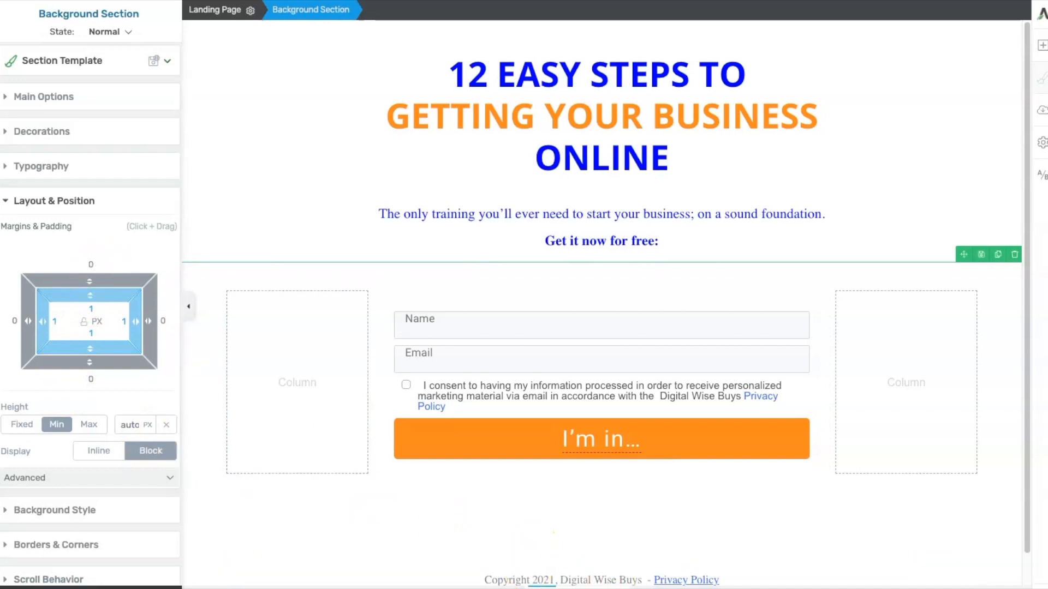
{"action": "left_click", "coordinate": [844, 577]}
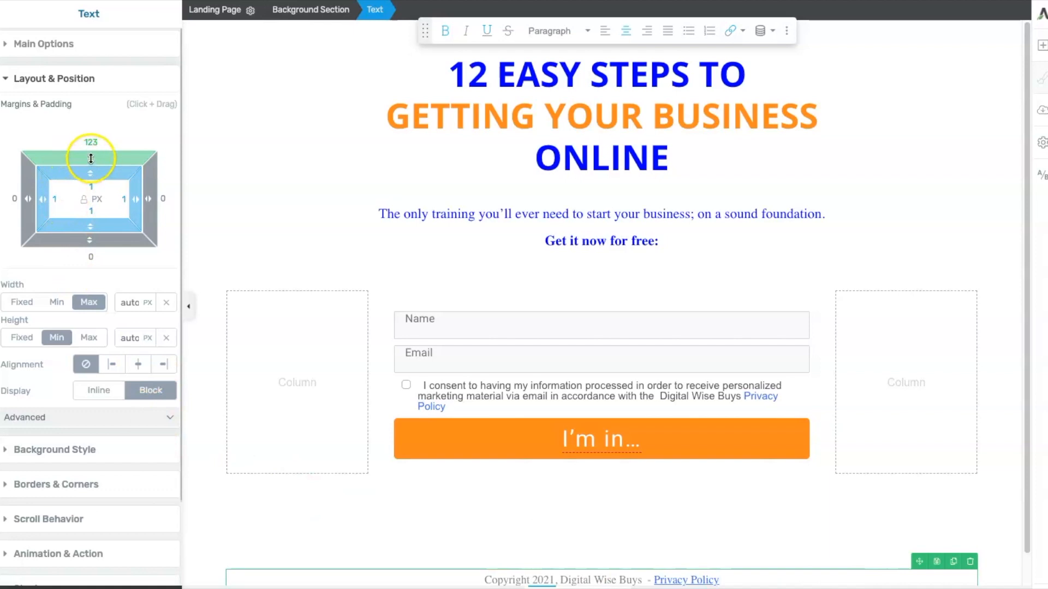
{"action": "left_click_drag", "start_coordinate": [90, 158], "coordinate": [81, 235]}
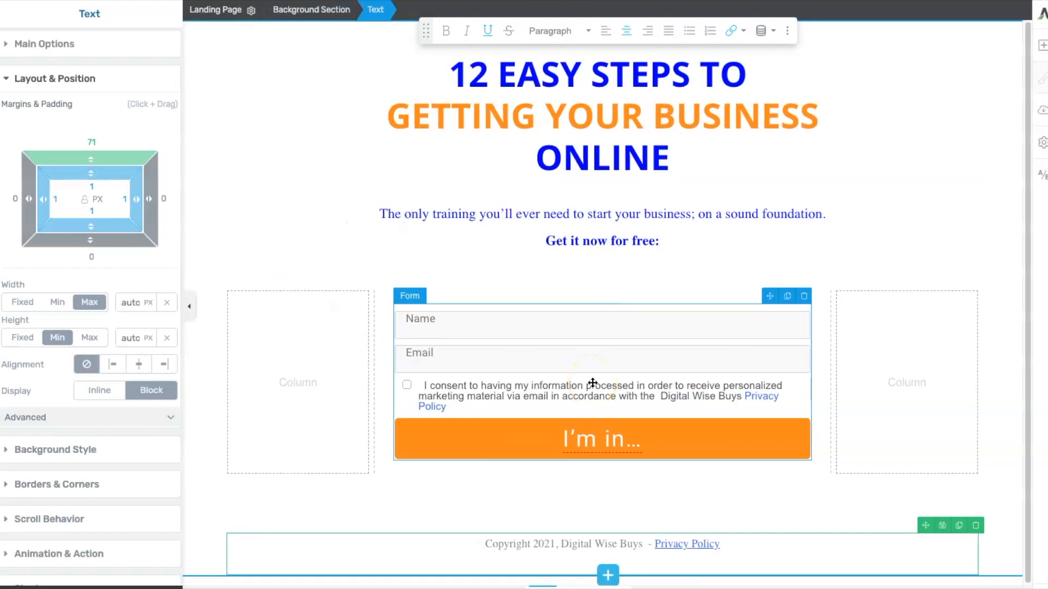
- Save and preview the page
{"action": "mouse_move", "coordinate": [163, 587]}
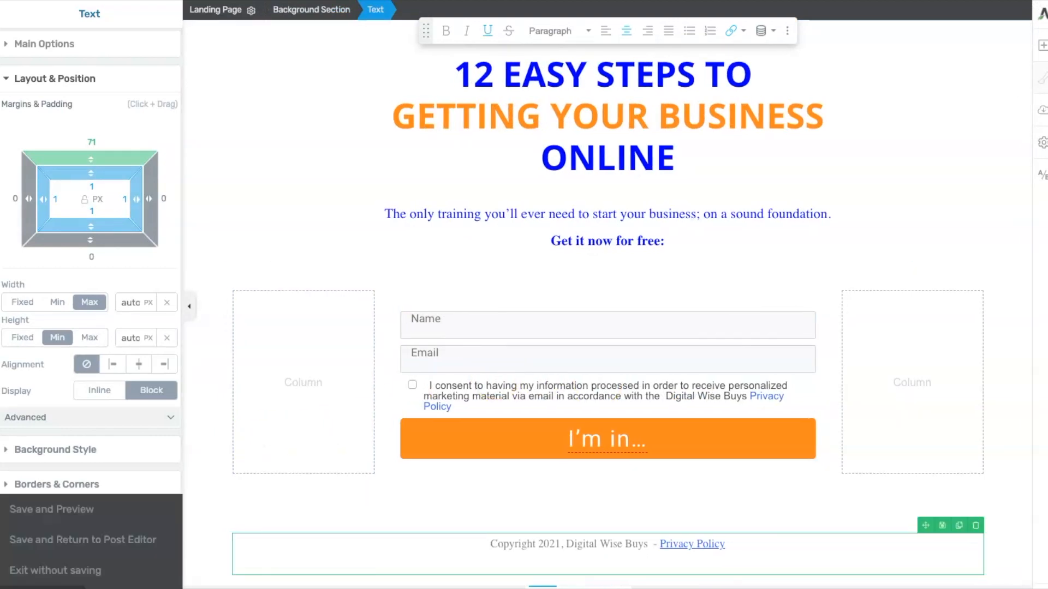
{"action": "left_click", "coordinate": [43, 511]}
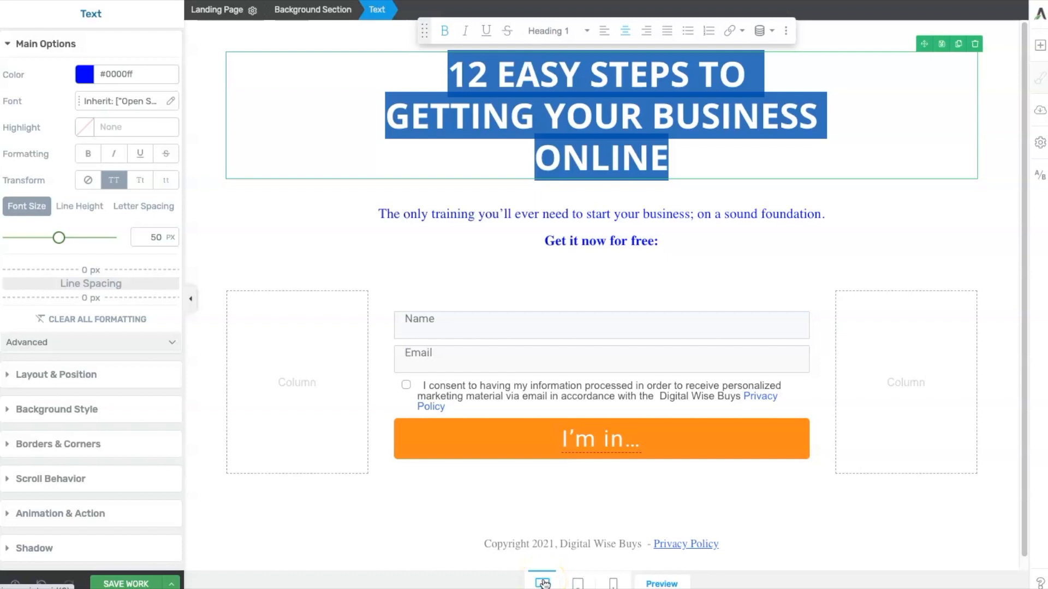
- Switch the editor to mobile view and scroll through the page layout
{"action": "left_click", "coordinate": [610, 582]}
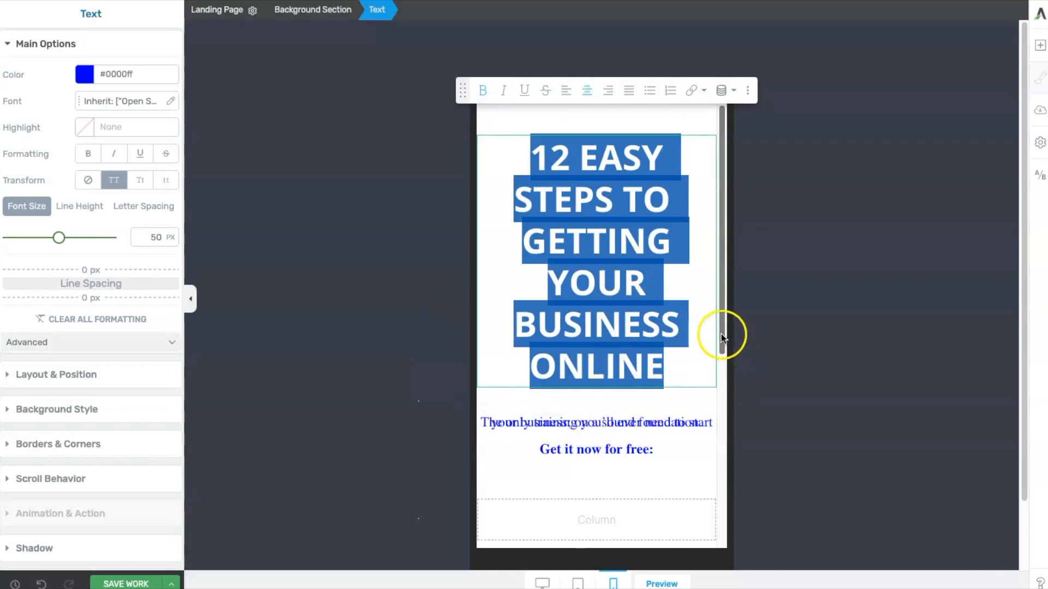
{"action": "mouse_move", "coordinate": [721, 333]}
{"action": "left_mouse_down"}
{"action": "mouse_move", "coordinate": [724, 510]}
{"action": "mouse_move", "coordinate": [713, 351]}
{"action": "left_mouse_up"}
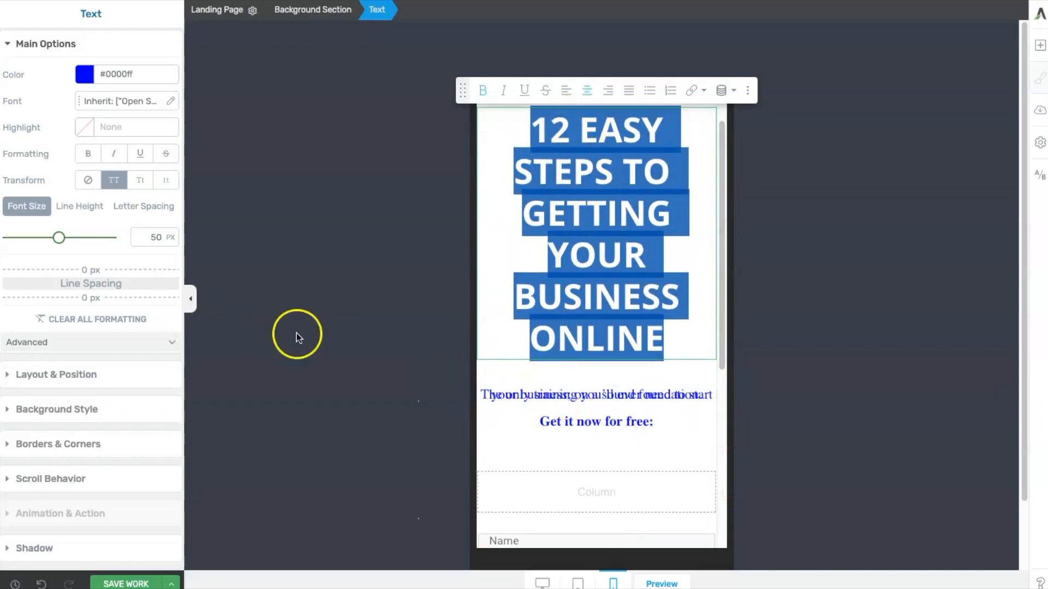
{"action": "left_click_drag", "start_coordinate": [720, 193], "coordinate": [722, 175]}
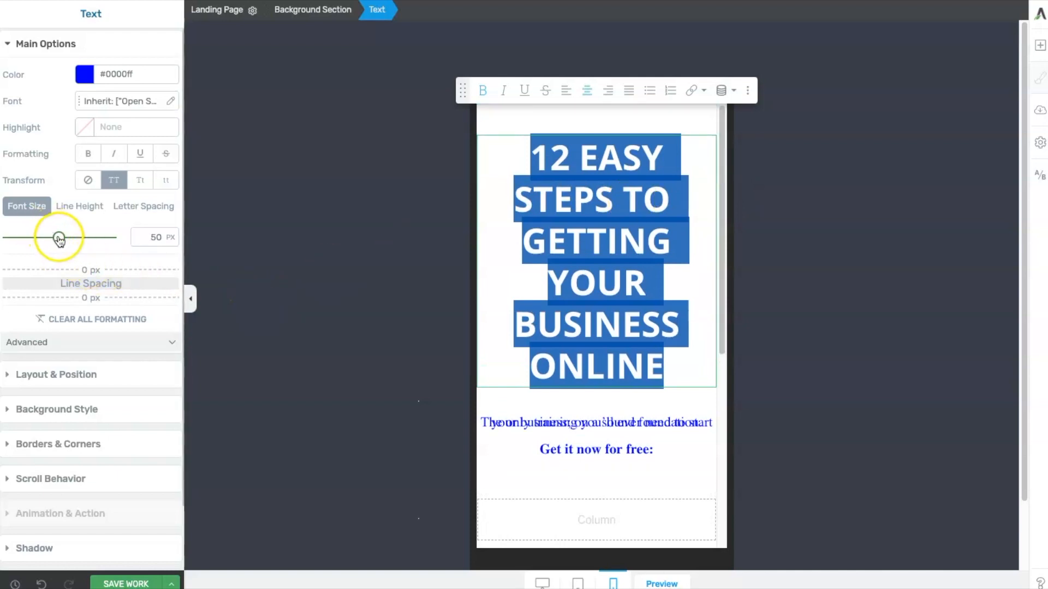
- Reduce the main heading's font size for the mobile layout
{"action": "left_click_drag", "start_coordinate": [58, 238], "coordinate": [34, 241]}
{"action": "left_click", "coordinate": [581, 290]}
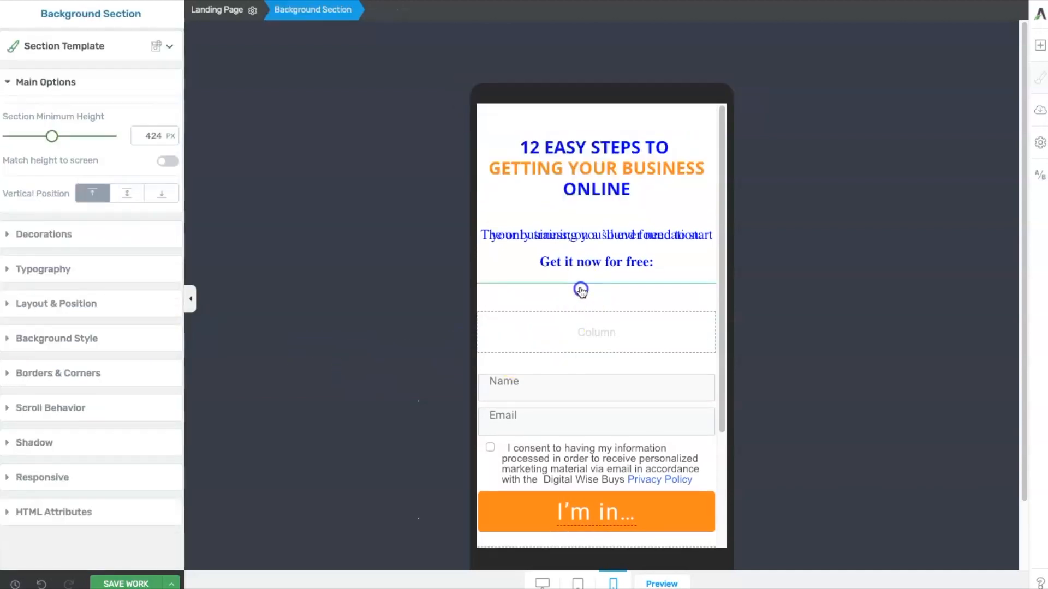
{"action": "left_click", "coordinate": [320, 281]}
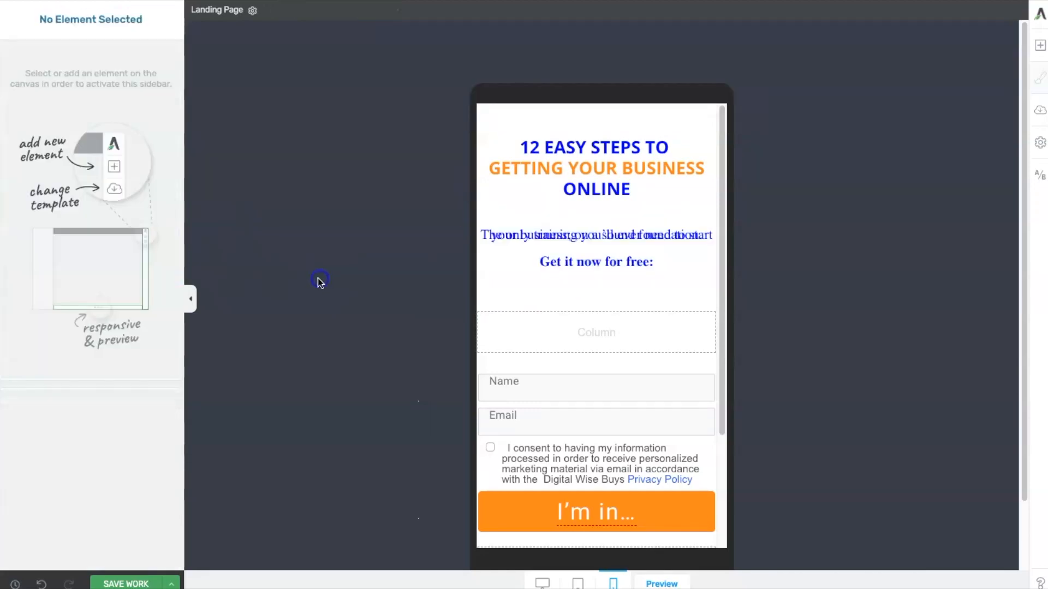
- Select the subtitle text and set its font size to 15 px and line height to 1.85 em
{"action": "left_click", "coordinate": [657, 261]}
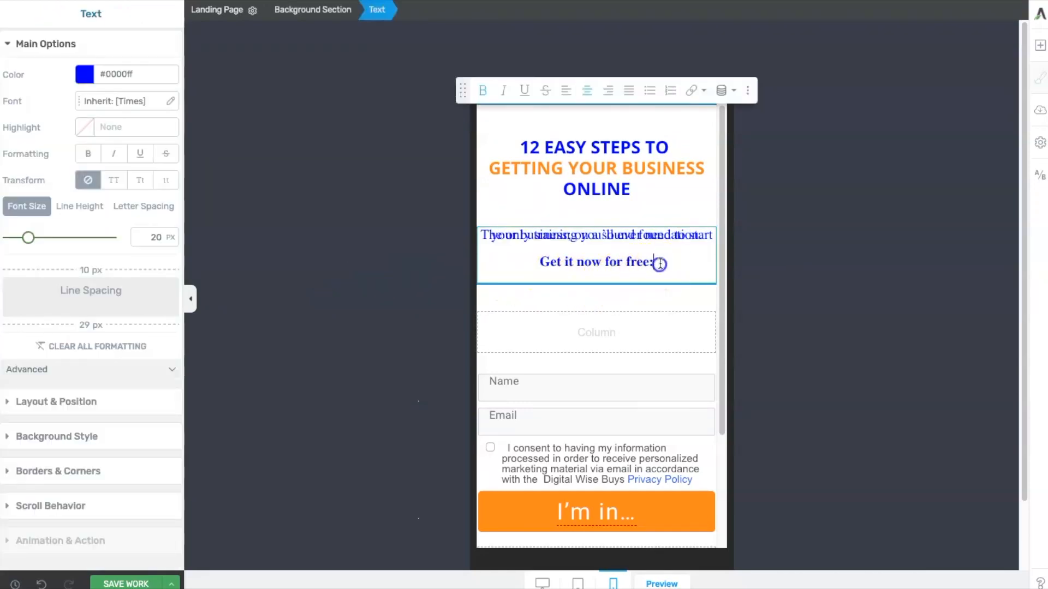
{"action": "left_click_drag", "start_coordinate": [658, 262], "coordinate": [461, 214]}
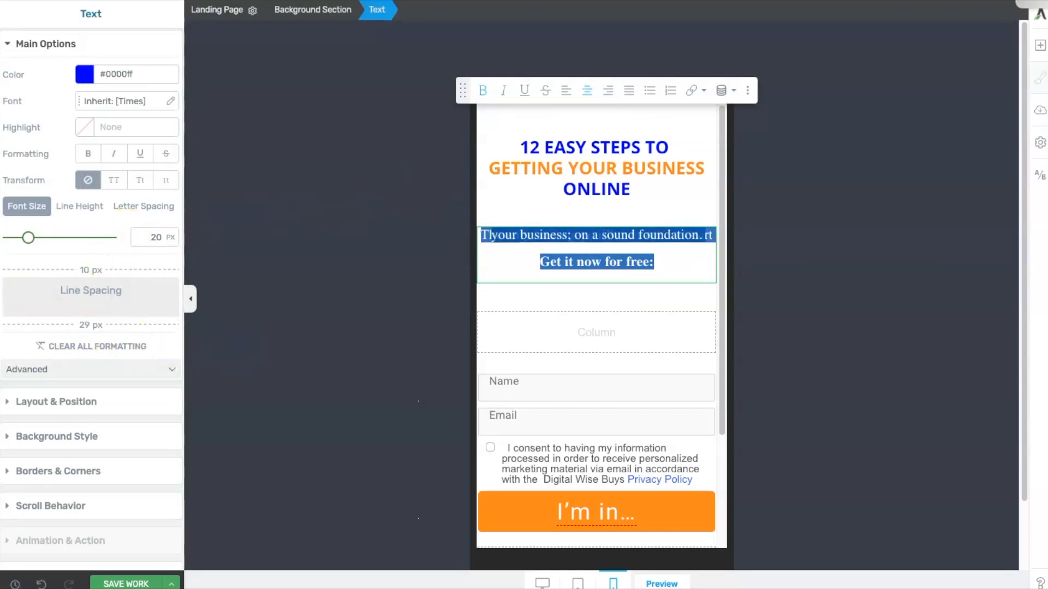
{"action": "left_click", "coordinate": [28, 239]}
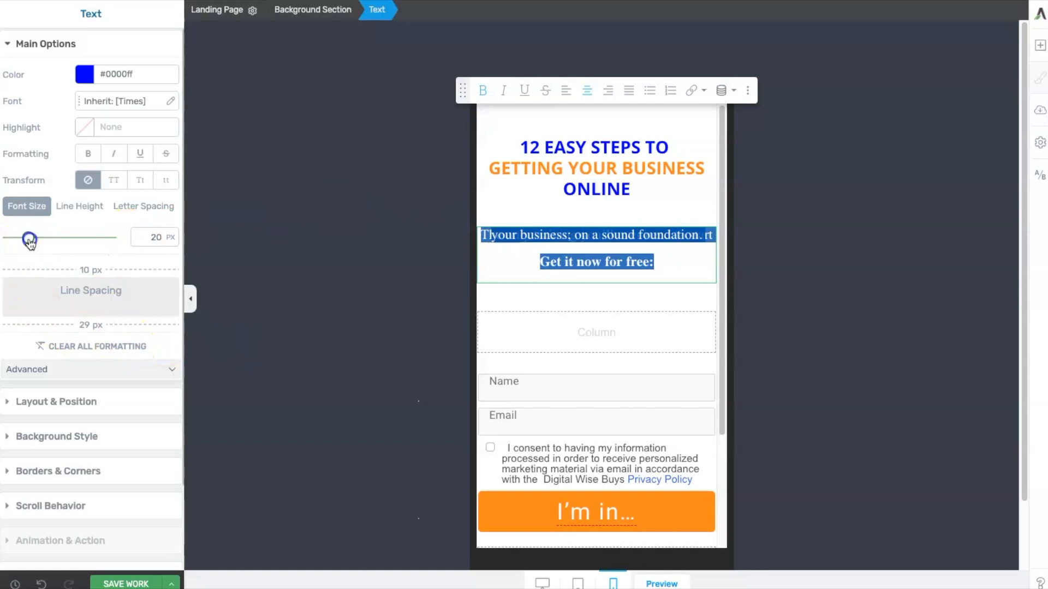
{"action": "left_click_drag", "start_coordinate": [30, 243], "coordinate": [20, 241]}
{"action": "left_click", "coordinate": [82, 203]}
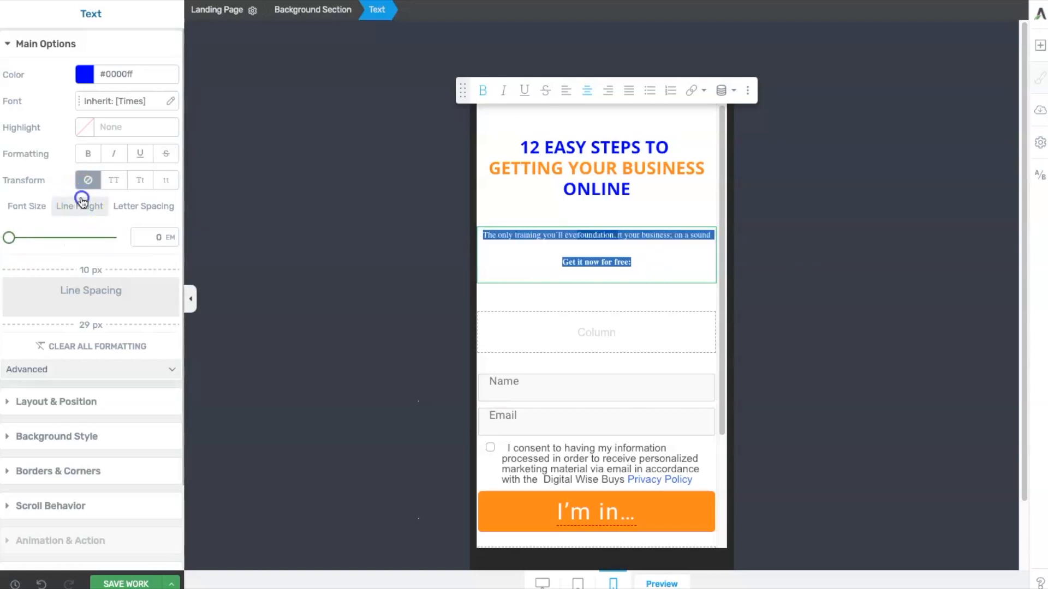
{"action": "left_click_drag", "start_coordinate": [10, 238], "coordinate": [32, 238]}
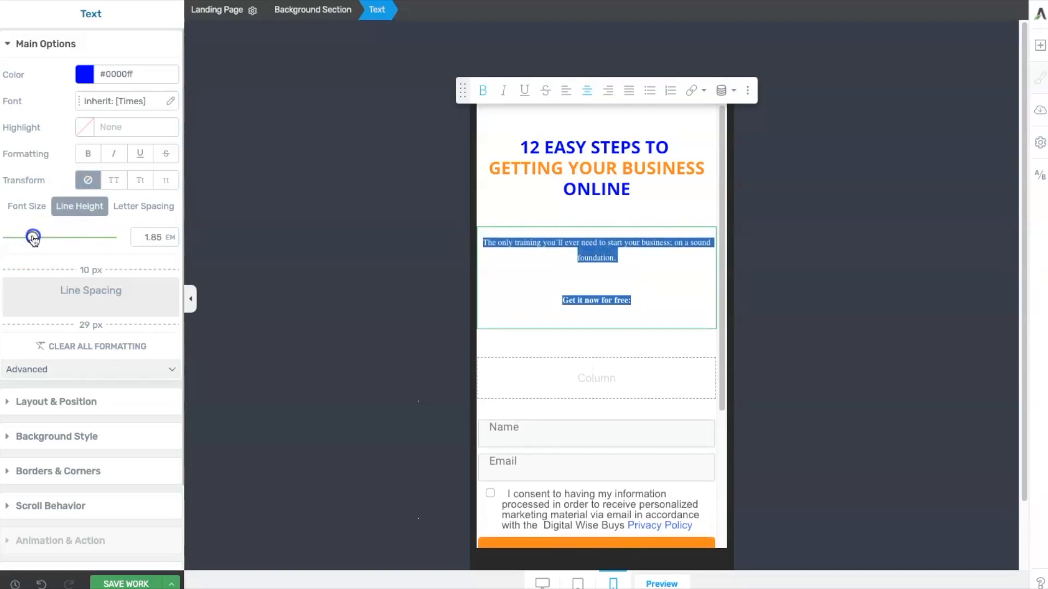
{"action": "left_click", "coordinate": [21, 207]}
{"action": "left_click_drag", "start_coordinate": [21, 239], "coordinate": [23, 240]}
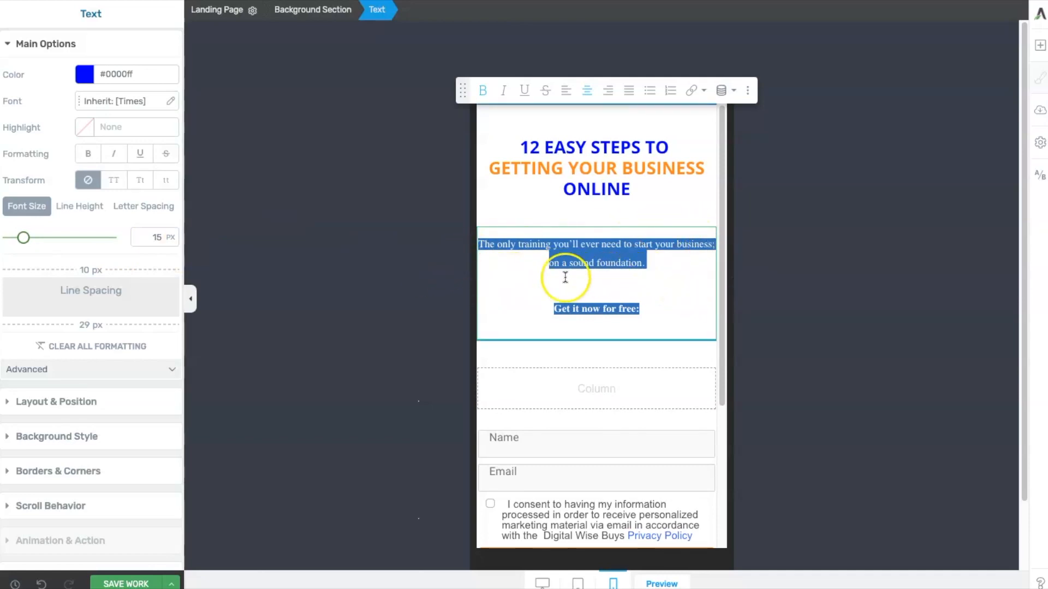
- Set the line height of the "Get it now for free:" line to 0 em
{"action": "left_click", "coordinate": [497, 267]}
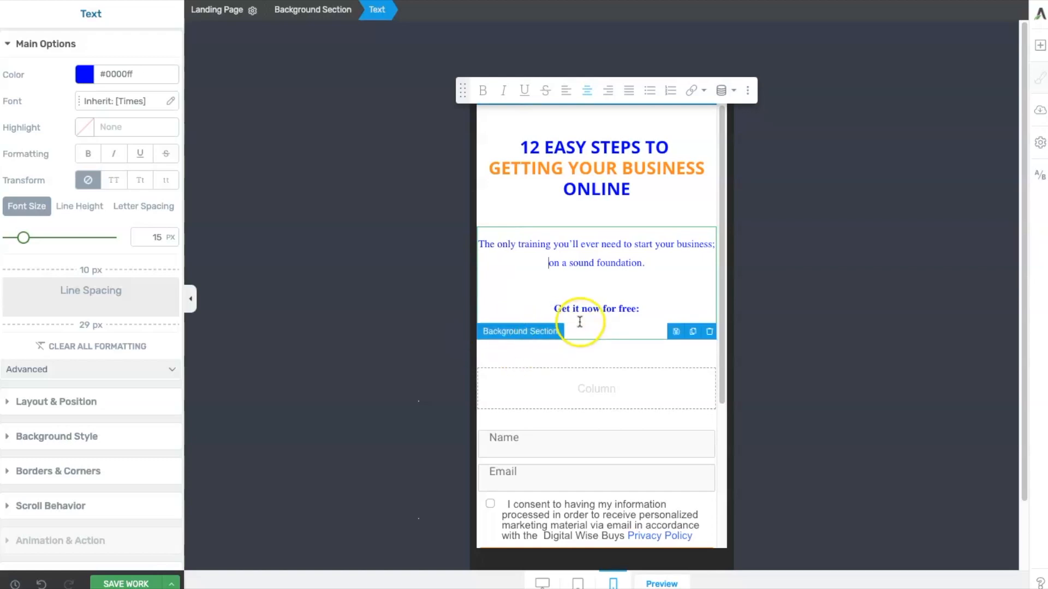
{"action": "left_click", "coordinate": [647, 308]}
{"action": "left_click_drag", "start_coordinate": [647, 309], "coordinate": [538, 308]}
{"action": "left_click", "coordinate": [77, 208]}
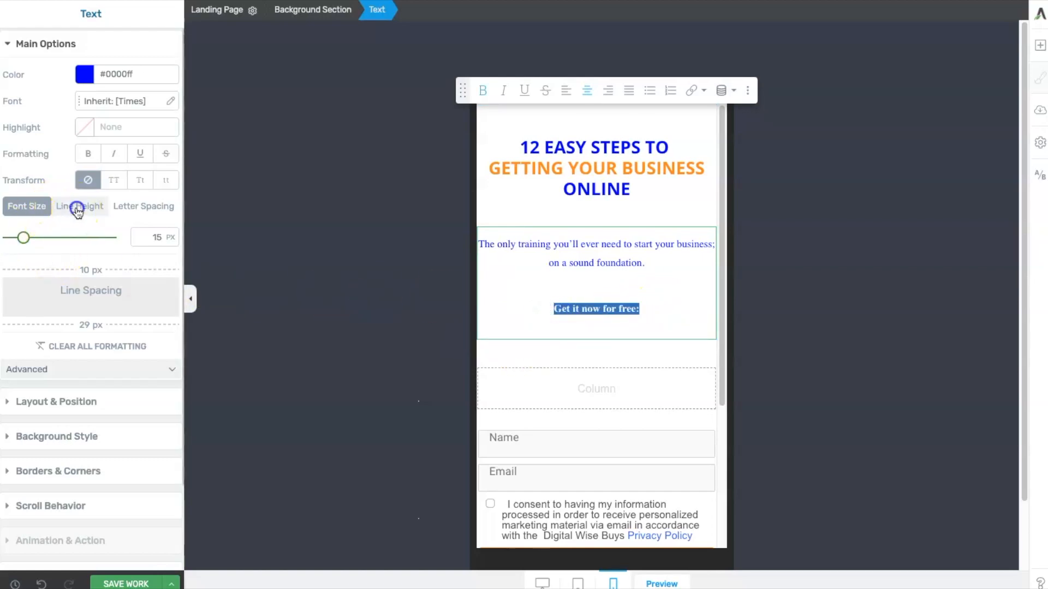
{"action": "left_click_drag", "start_coordinate": [36, 242], "coordinate": [8, 242]}
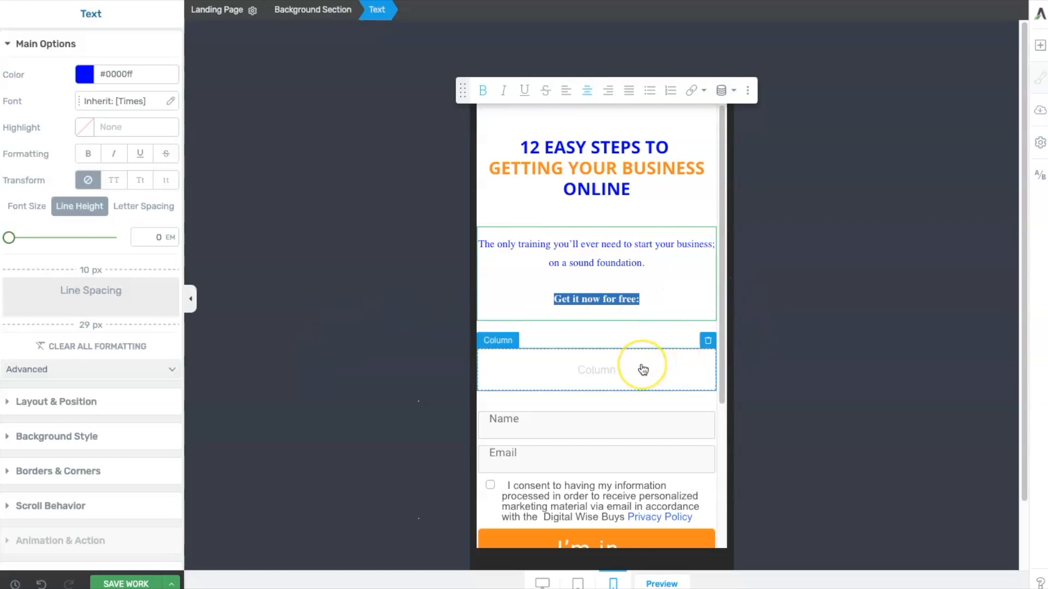
- Delete the empty column above the form and set the form column's top margin to -60 px
{"action": "left_click", "coordinate": [708, 341]}
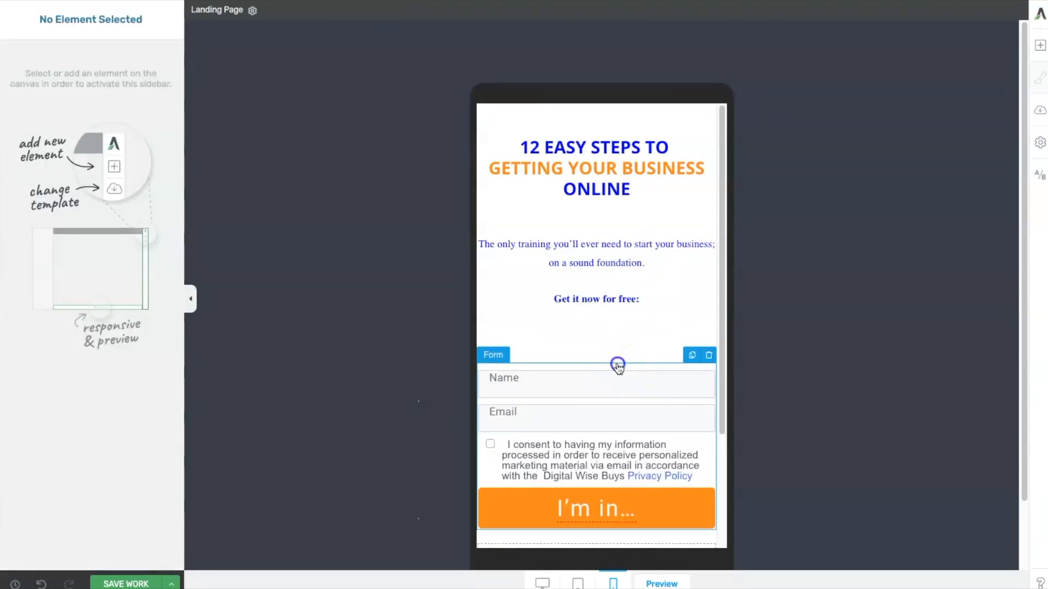
{"action": "left_click", "coordinate": [617, 368]}
{"action": "left_click", "coordinate": [621, 355]}
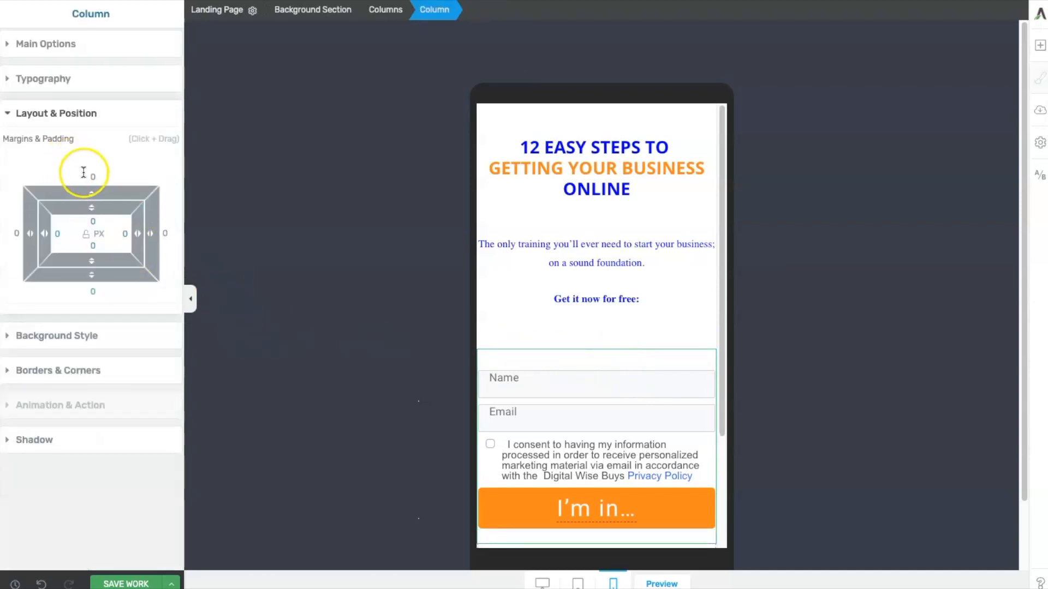
{"action": "left_click_drag", "start_coordinate": [93, 185], "coordinate": [99, 279]}
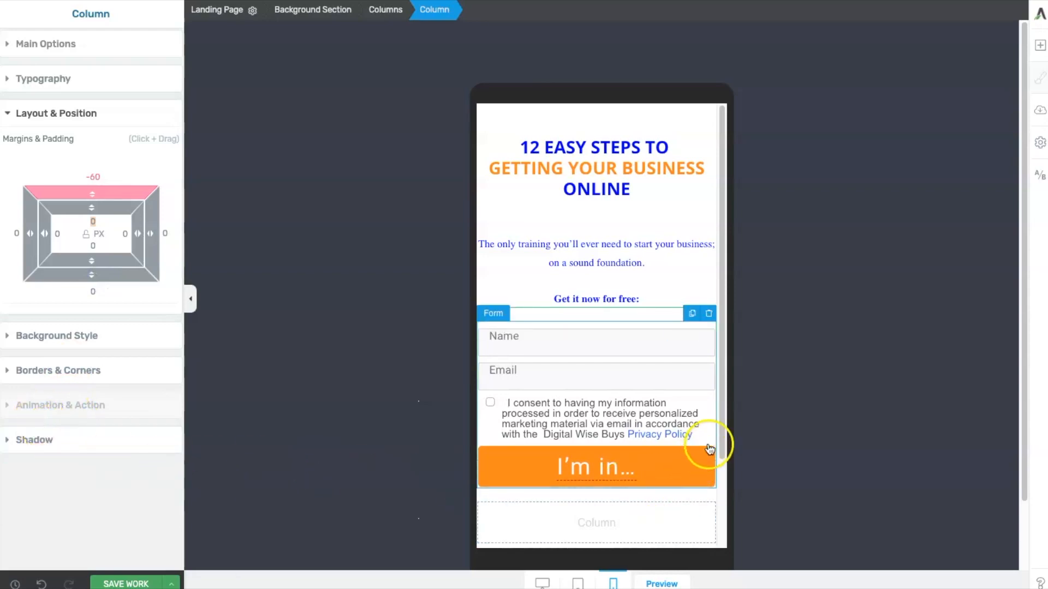
- Delete the empty column below the form's I'm in button
{"action": "left_click_drag", "start_coordinate": [718, 435], "coordinate": [722, 524]}
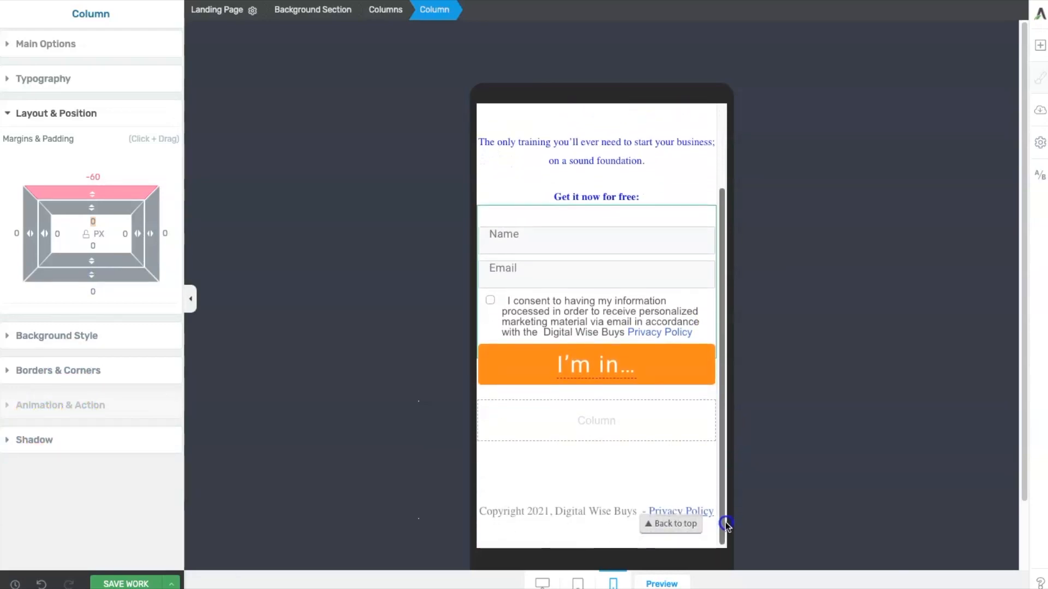
{"action": "left_click", "coordinate": [602, 424]}
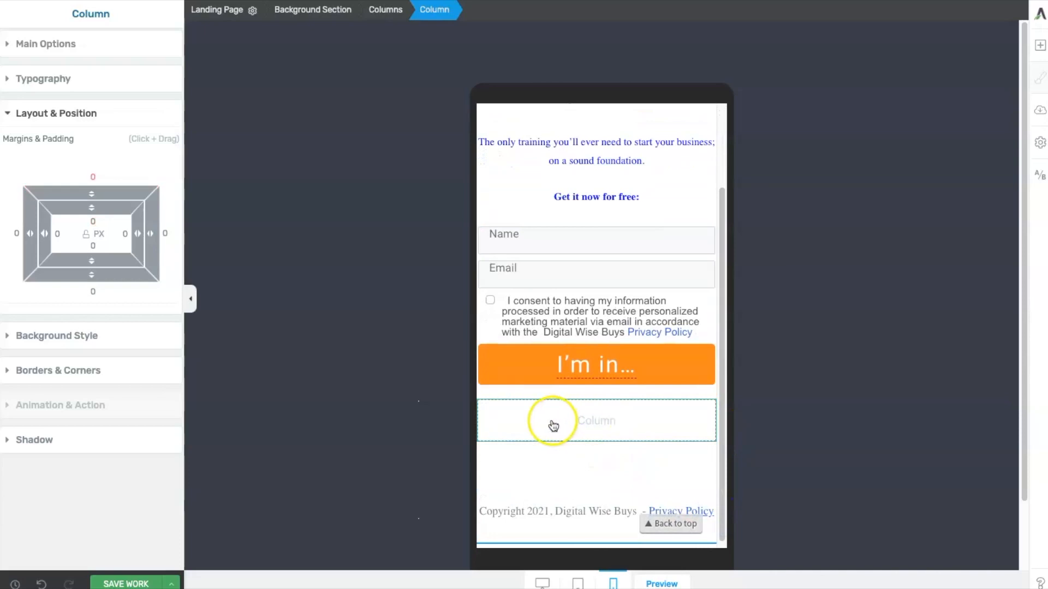
{"action": "left_click", "coordinate": [708, 393]}
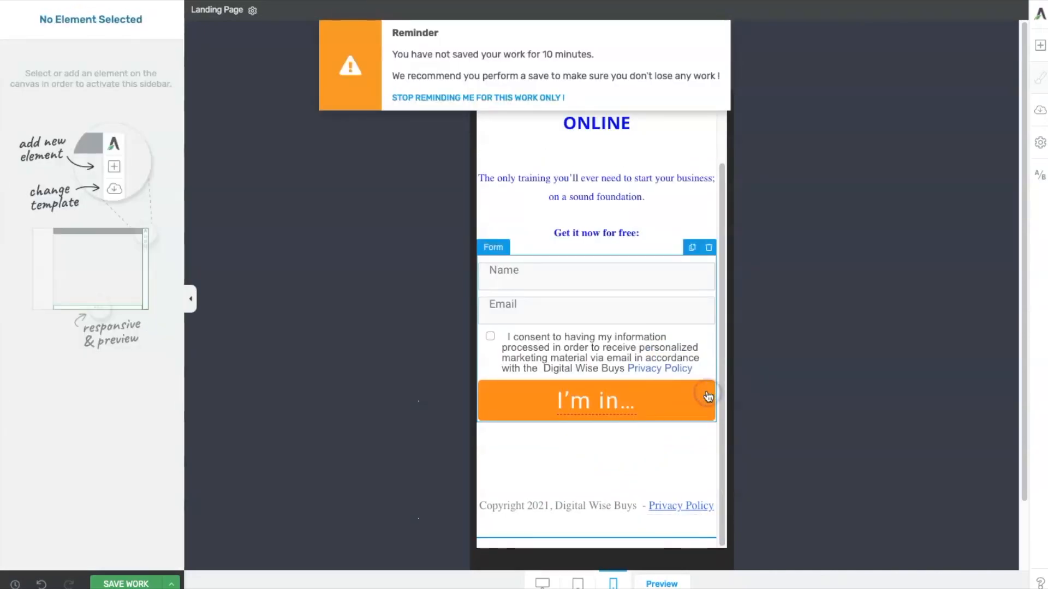
- Check the layout in desktop and mobile views and save the work
{"action": "left_click", "coordinate": [659, 457]}
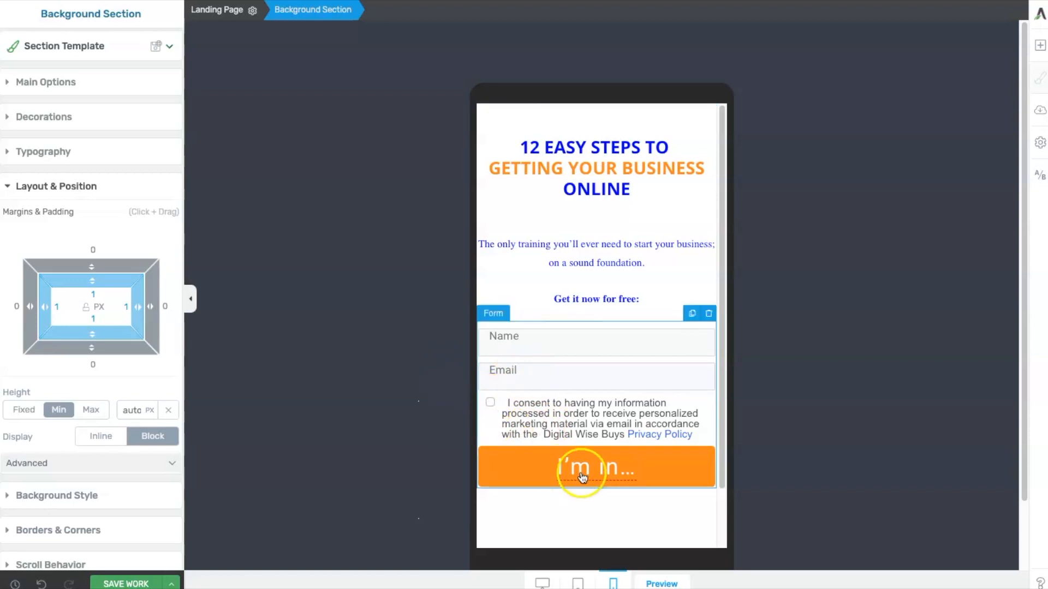
{"action": "scroll", "coordinate": [584, 478], "scroll_direction": "down", "scroll_amount": 3}
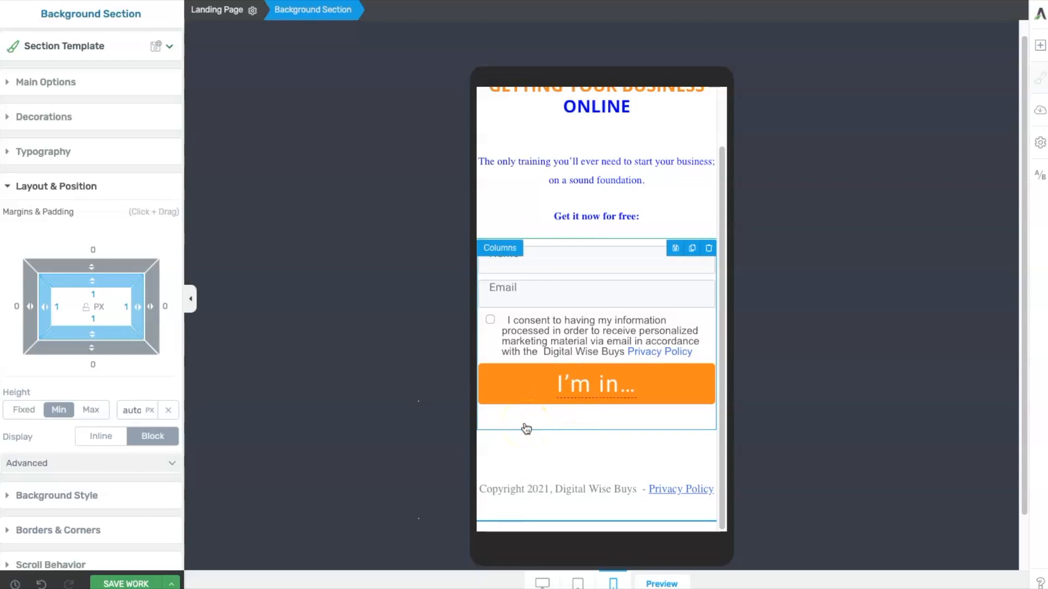
{"action": "left_click", "coordinate": [542, 583]}
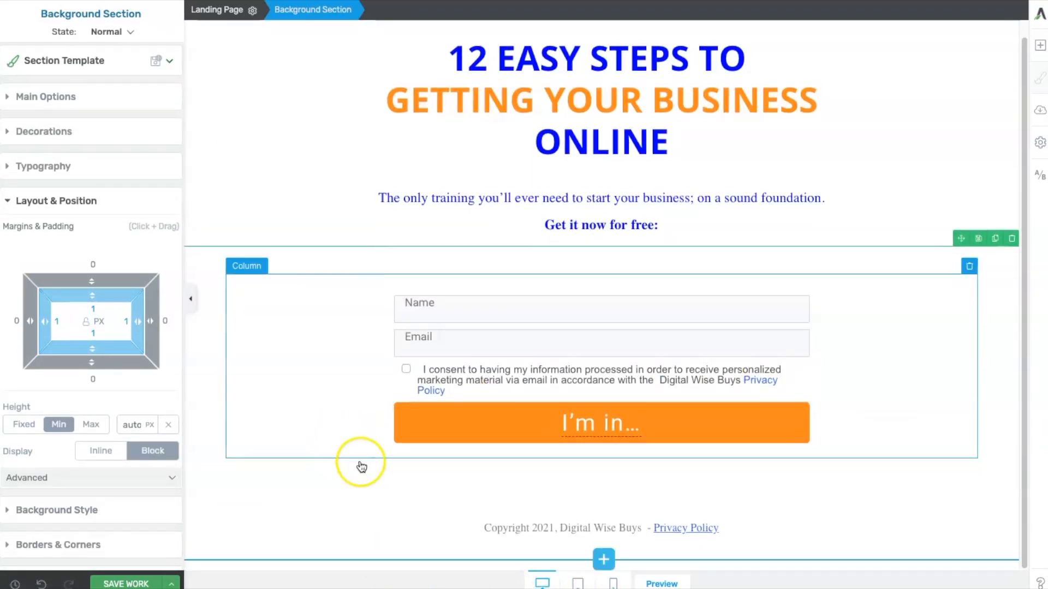
{"action": "left_click", "coordinate": [612, 583]}
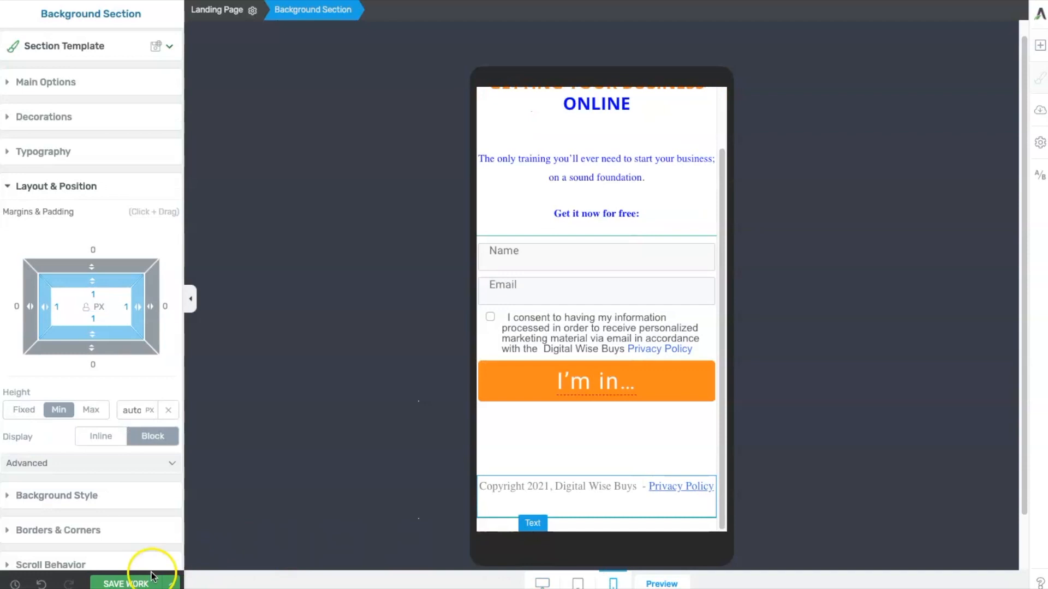
{"action": "left_click", "coordinate": [124, 582]}
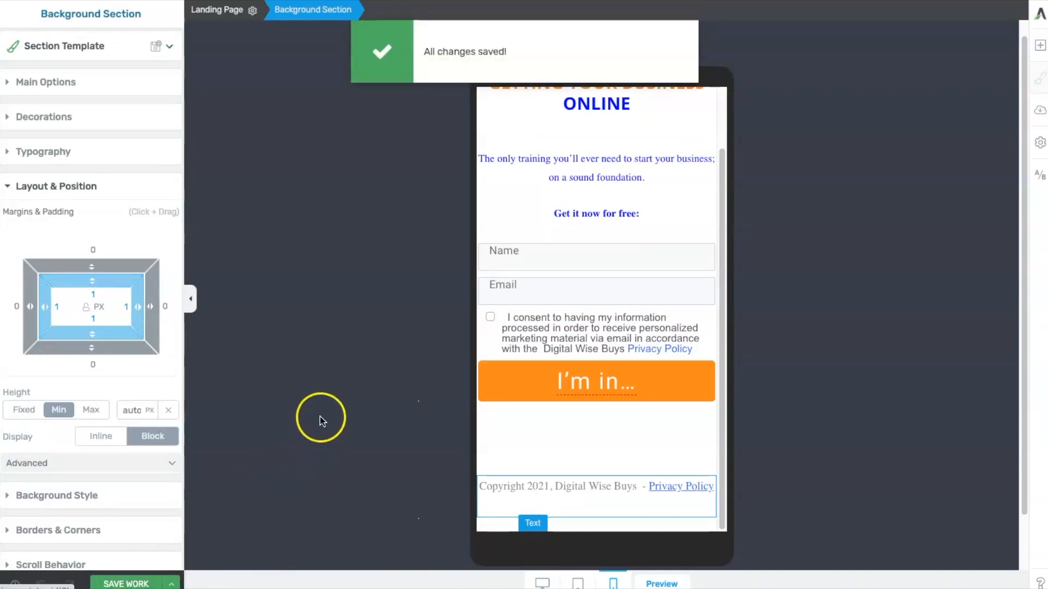
- Compare the desktop and mobile layouts again and save the page
{"action": "left_click", "coordinate": [542, 582]}
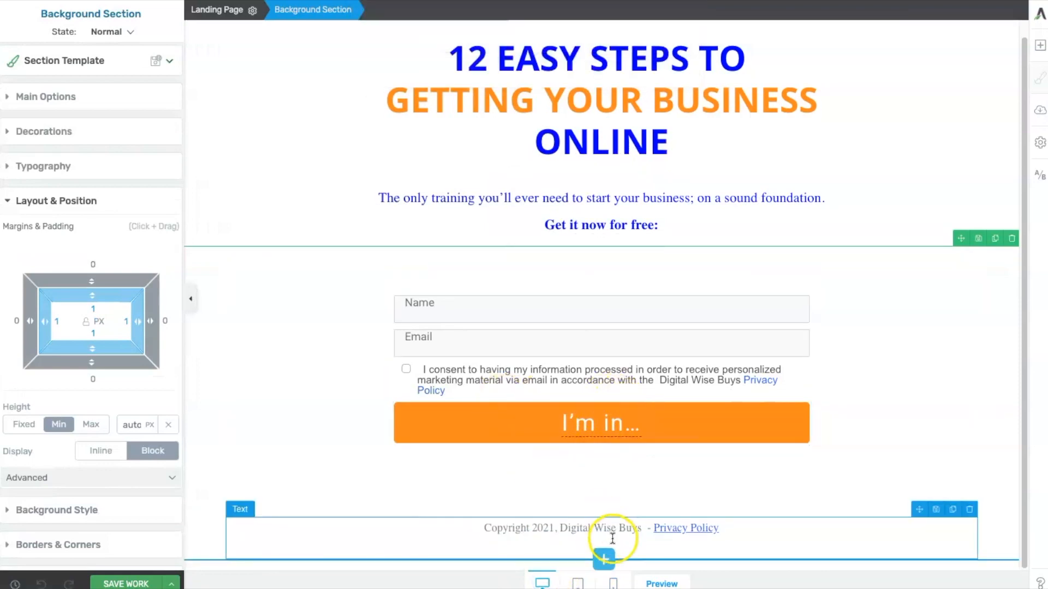
{"action": "left_click", "coordinate": [613, 582]}
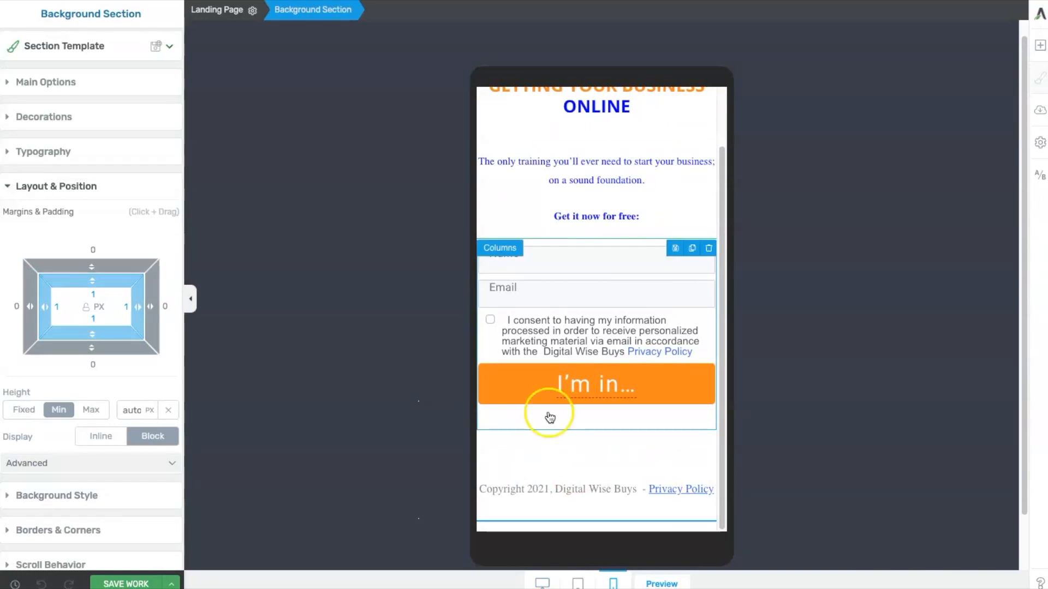
{"action": "scroll", "coordinate": [540, 453], "scroll_direction": "up", "scroll_amount": 2}
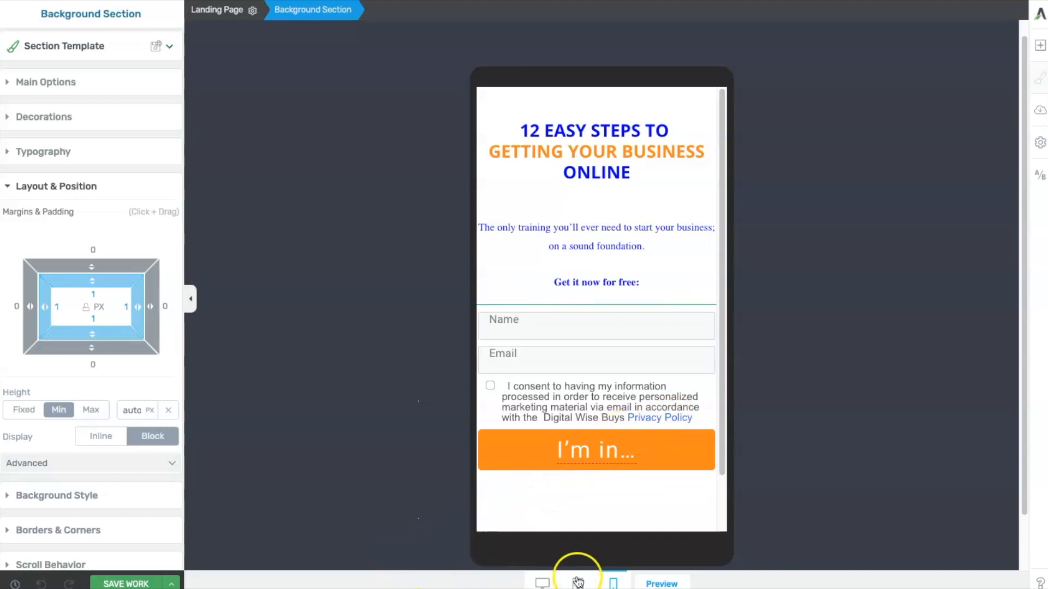
{"action": "left_click", "coordinate": [542, 582]}
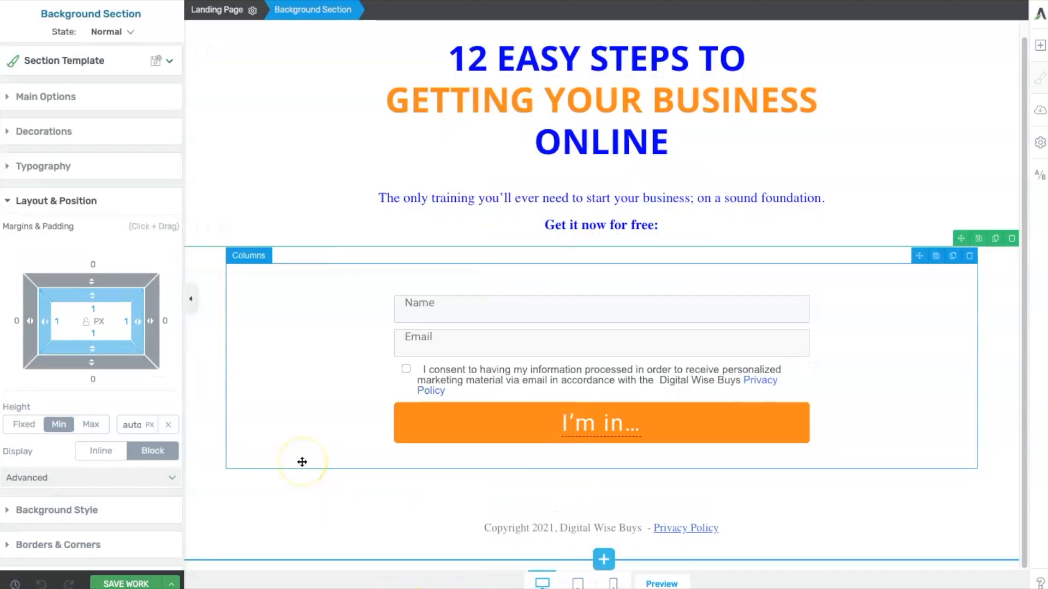
{"action": "left_click", "coordinate": [129, 583]}
- Review the mobile layout once more and open the page preview
{"action": "left_click", "coordinate": [613, 583]}
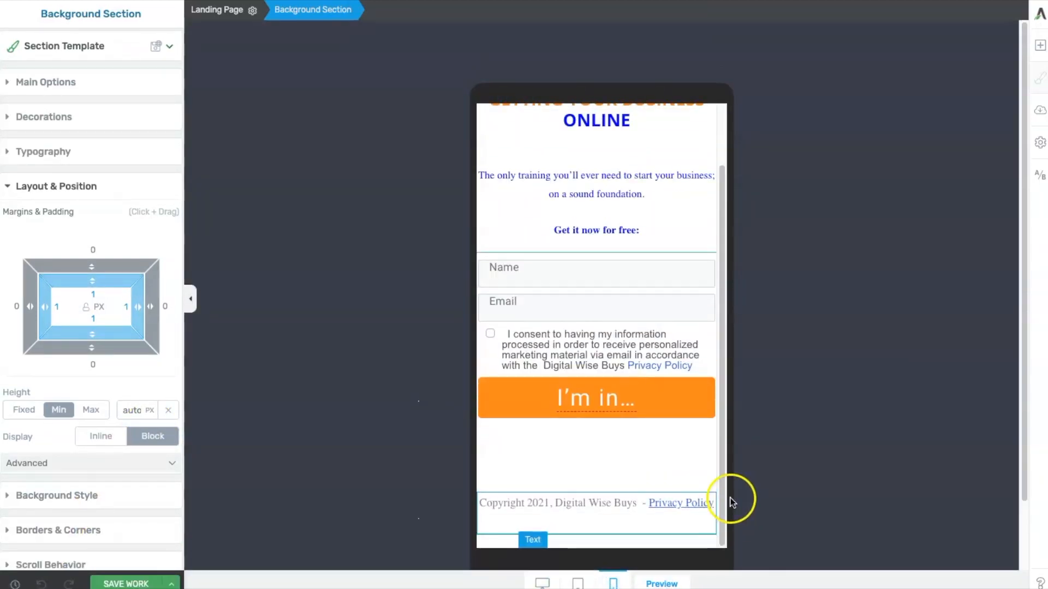
{"action": "scroll", "coordinate": [632, 414], "scroll_direction": "up", "scroll_amount": 3}
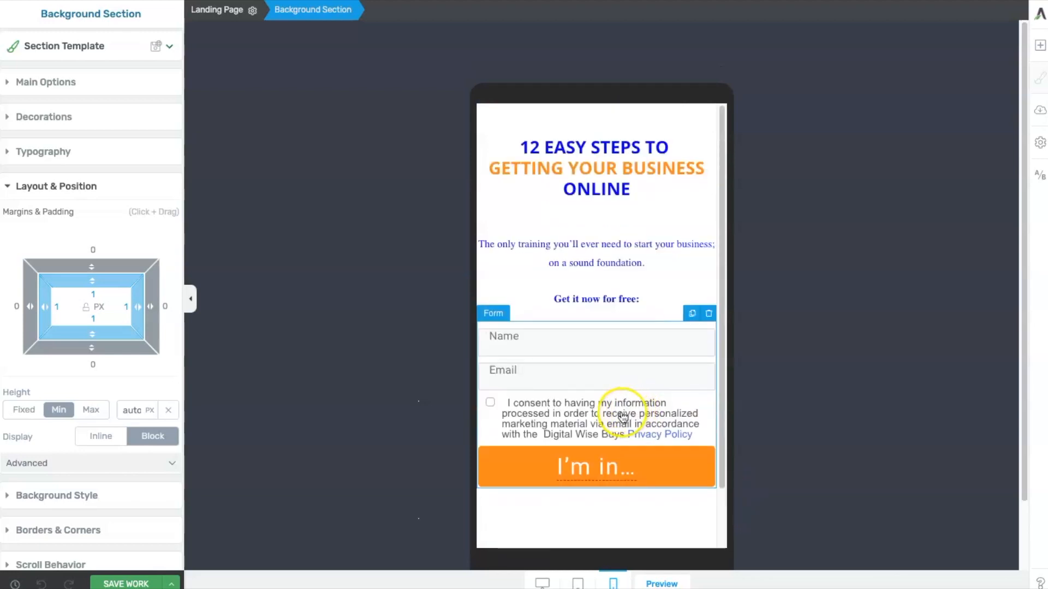
{"action": "scroll", "coordinate": [624, 416], "scroll_direction": "down", "scroll_amount": 1}
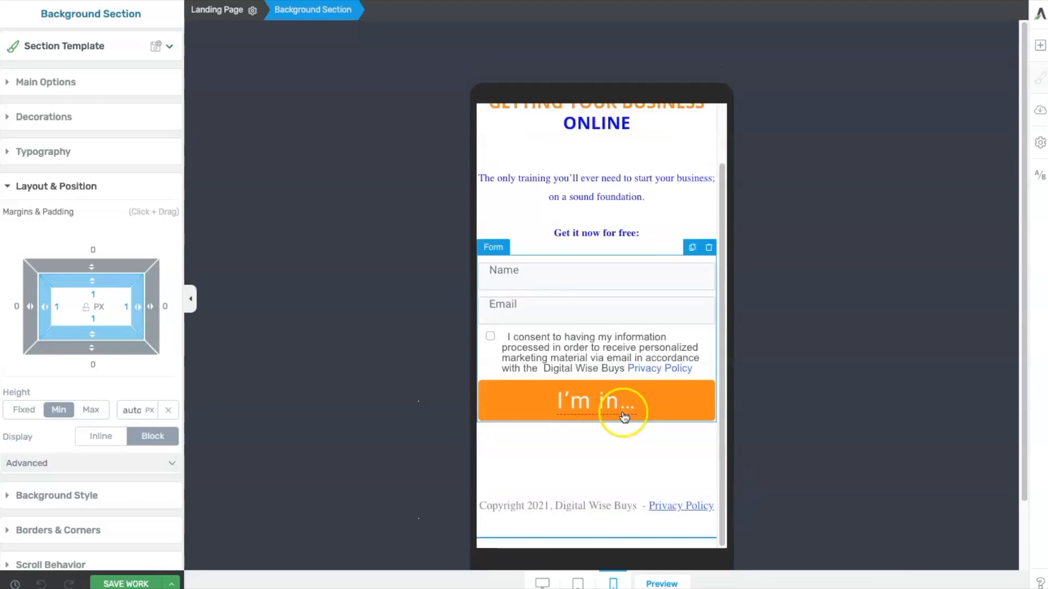
{"action": "left_click", "coordinate": [646, 582]}
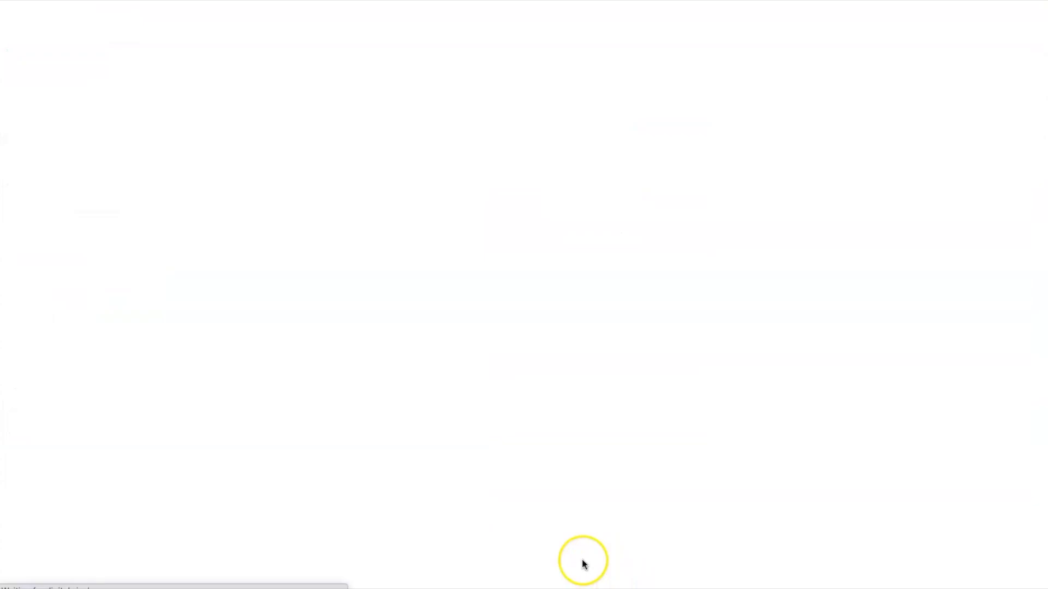